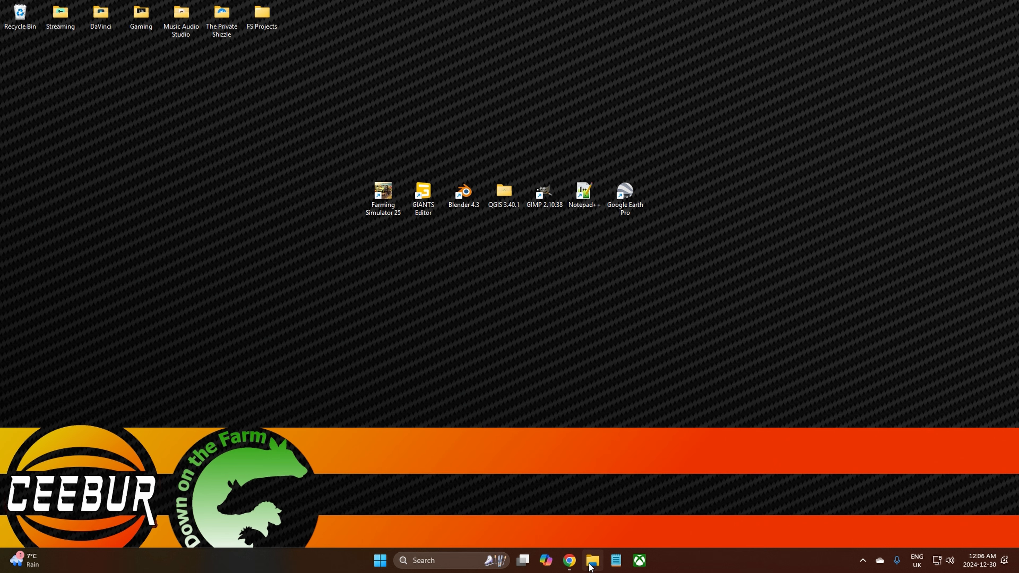
- Switch to Chrome and look through the maps4FS map generator page and its settings
left_click(570, 561)
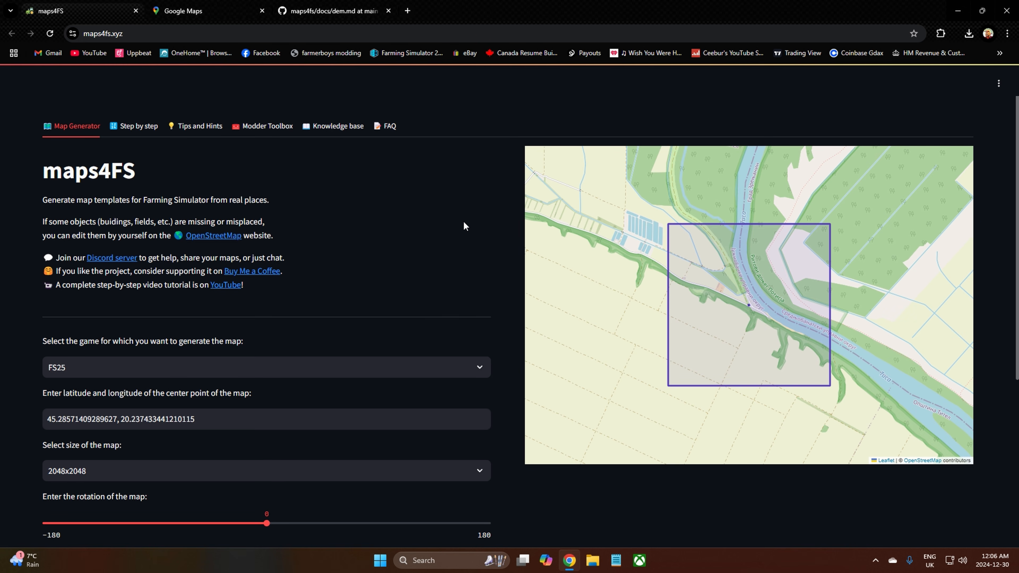
scroll(464, 226, "down", 2)
scroll(494, 208, "down", 3)
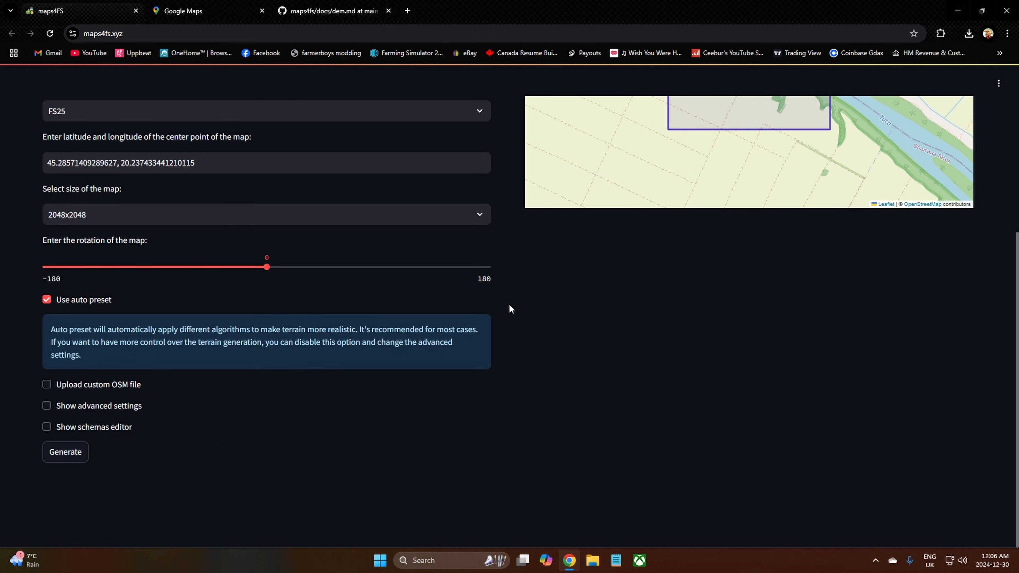
scroll(510, 313, "up", 5)
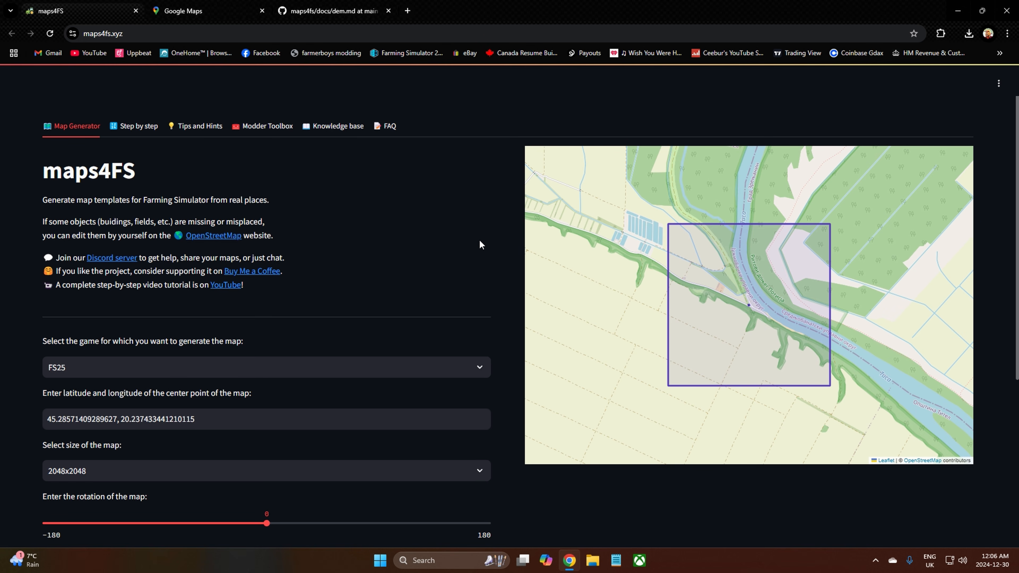
scroll(481, 245, "down", 2)
scroll(510, 329, "up", 2)
scroll(411, 219, "down", 5)
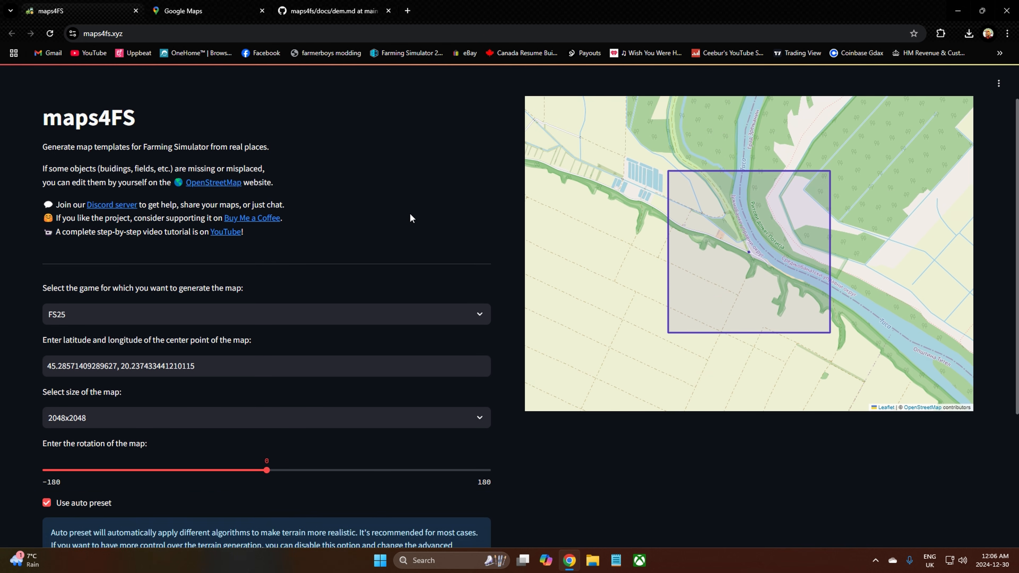
scroll(493, 244, "up", 2)
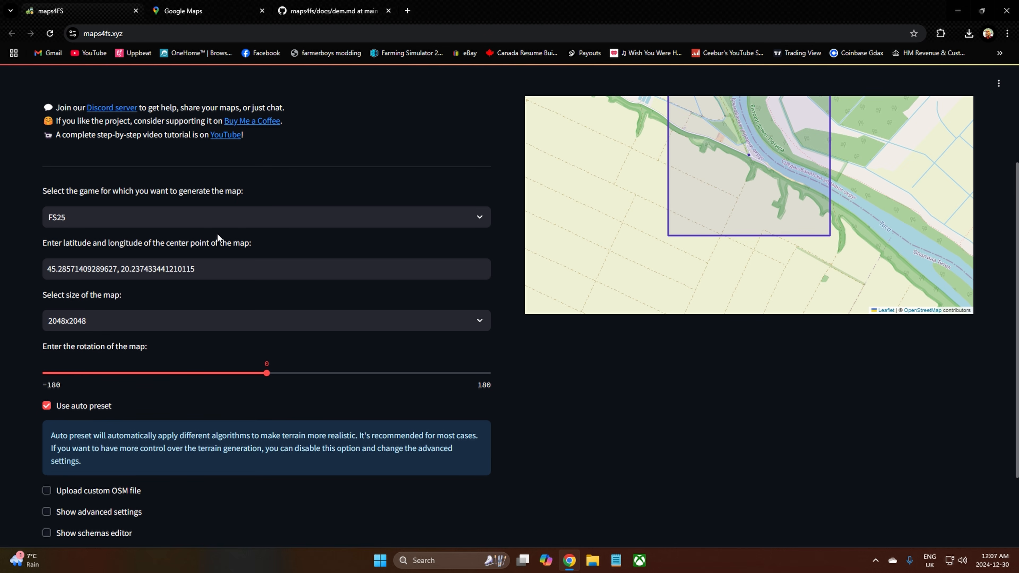
- Check the options offered for the target game and the map size without changing either setting
left_click(480, 216)
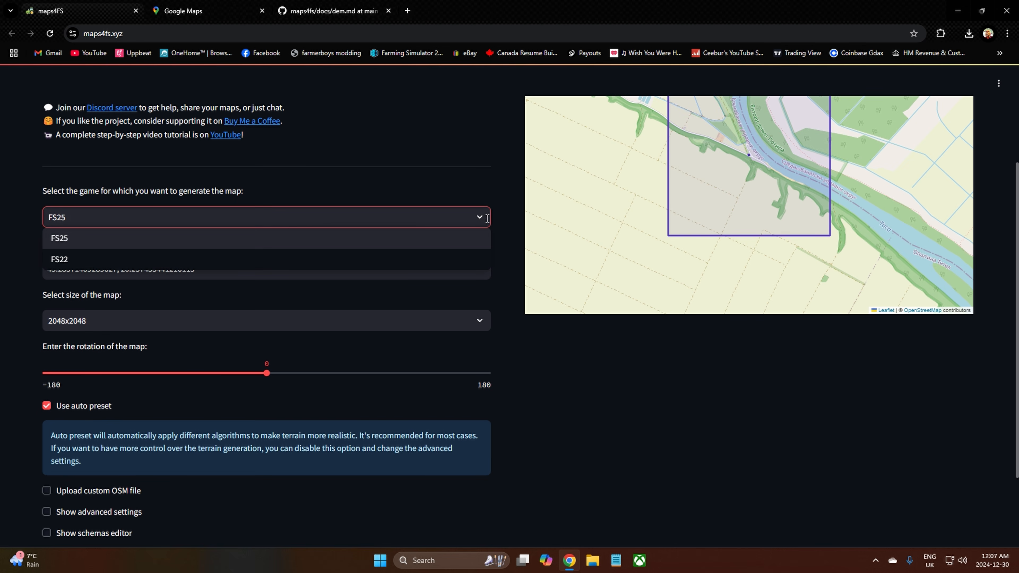
left_click(507, 205)
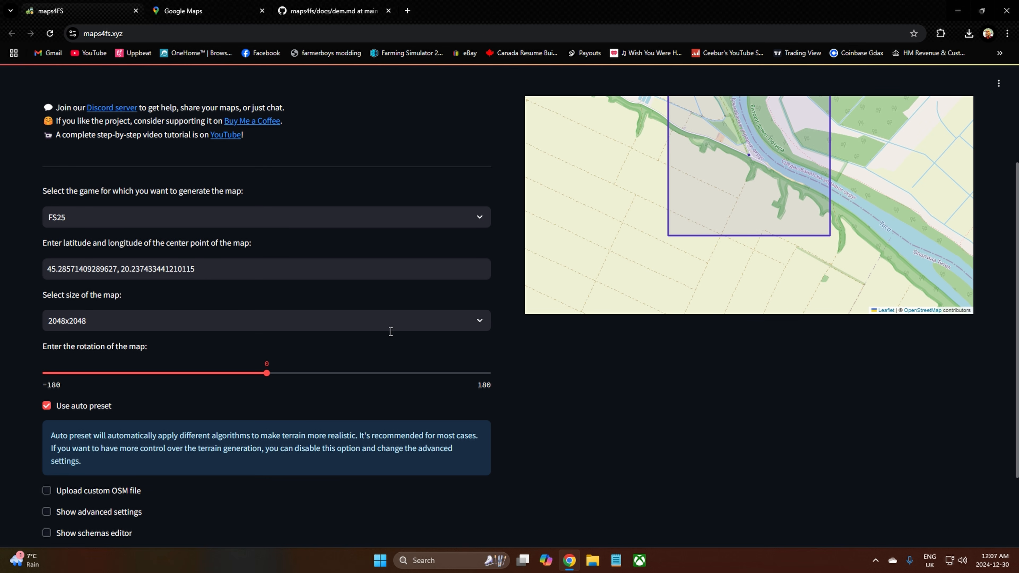
left_click(480, 321)
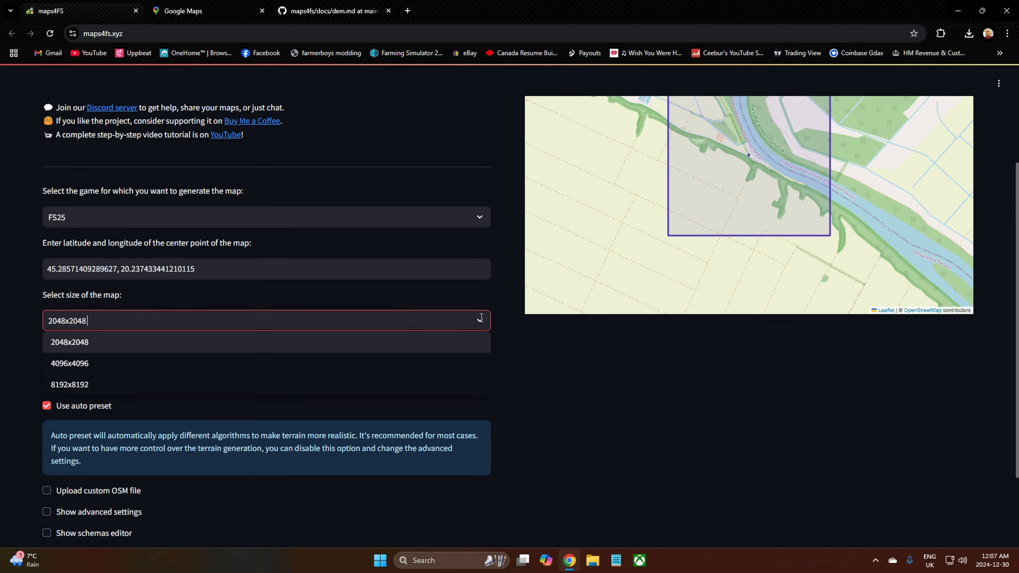
left_click(489, 321)
left_click(489, 322)
left_click(502, 317)
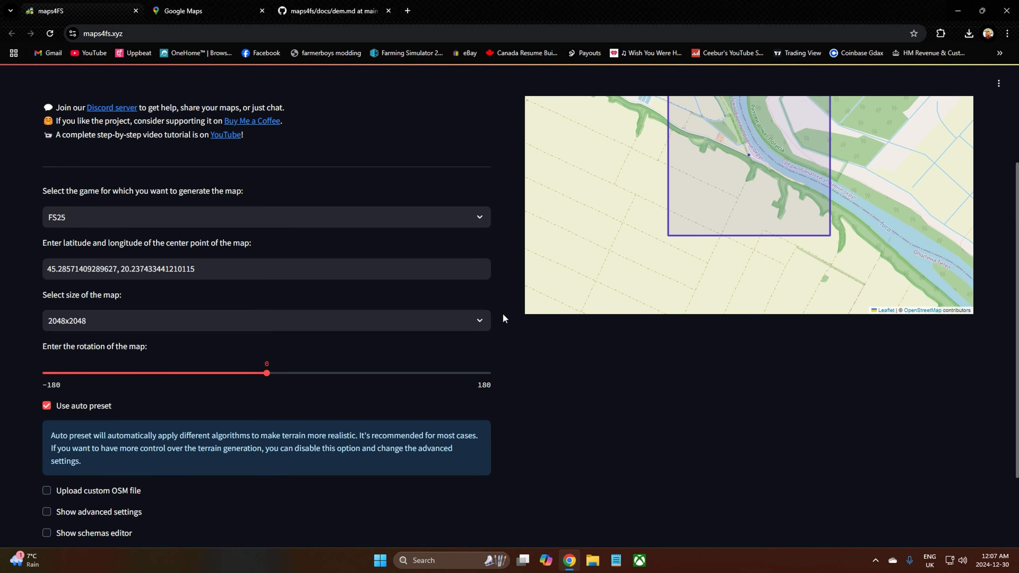
- Try a map rotation of 30 degrees and reduce it to 1 degree
scroll(509, 319, "down", 2)
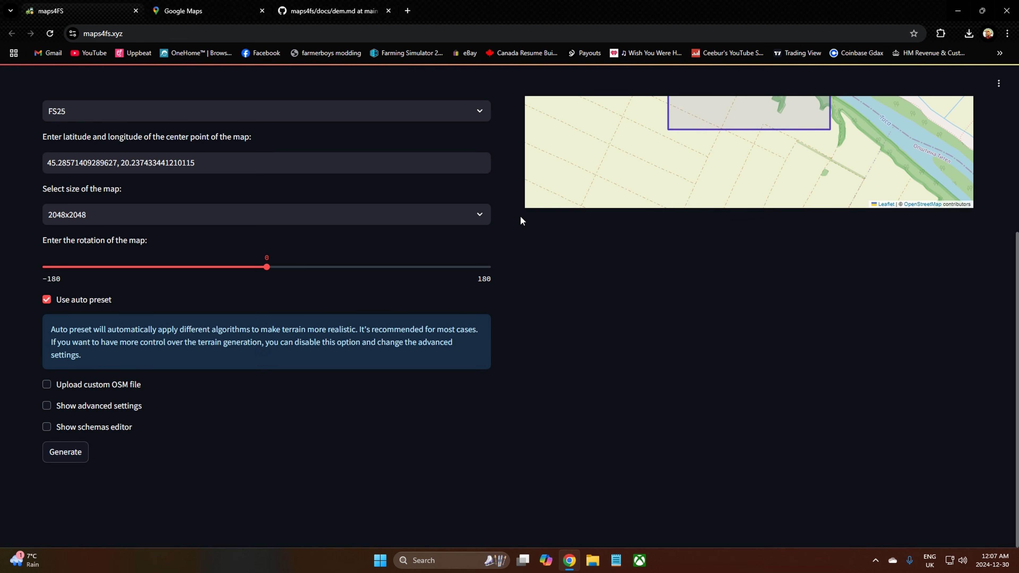
scroll(518, 231, "up", 2)
scroll(517, 233, "up", 1)
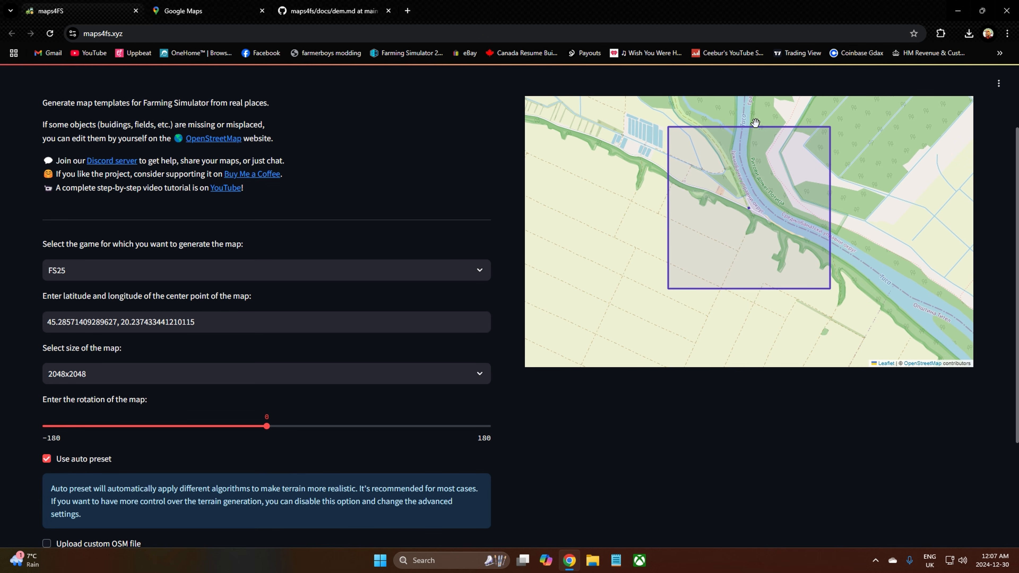
scroll(654, 299, "up", 3)
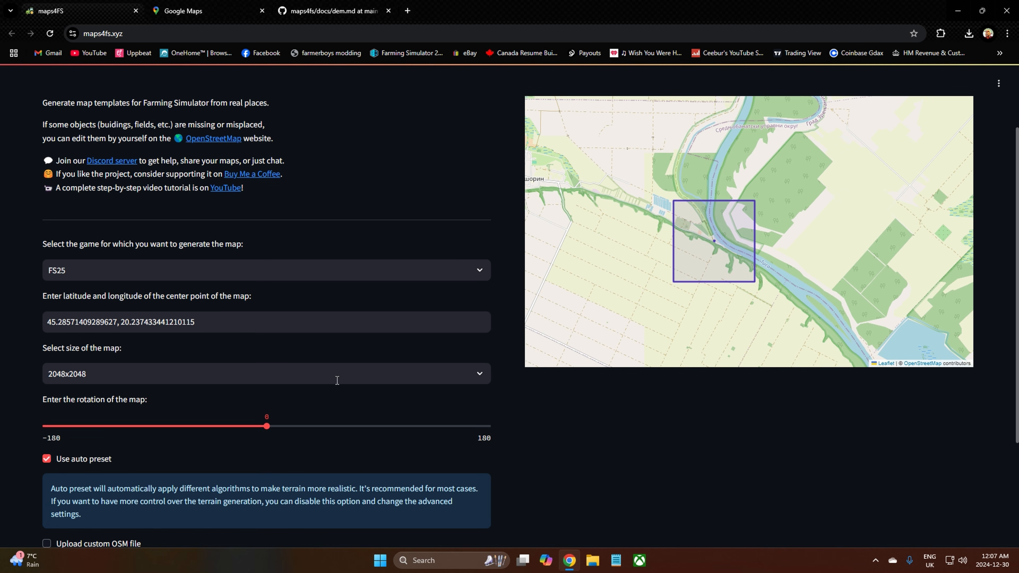
left_click_drag(265, 425, 303, 425)
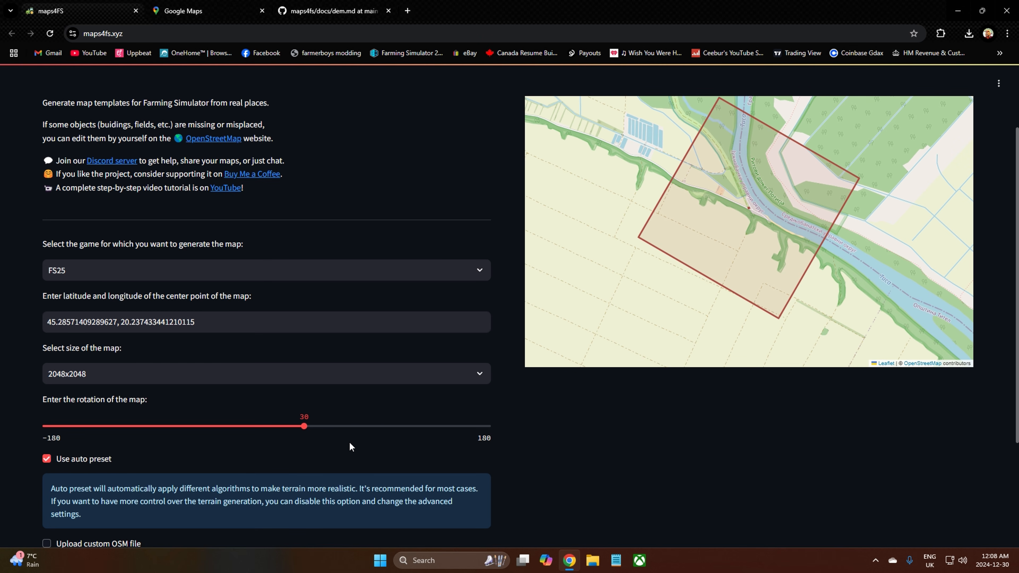
left_click_drag(302, 428, 269, 430)
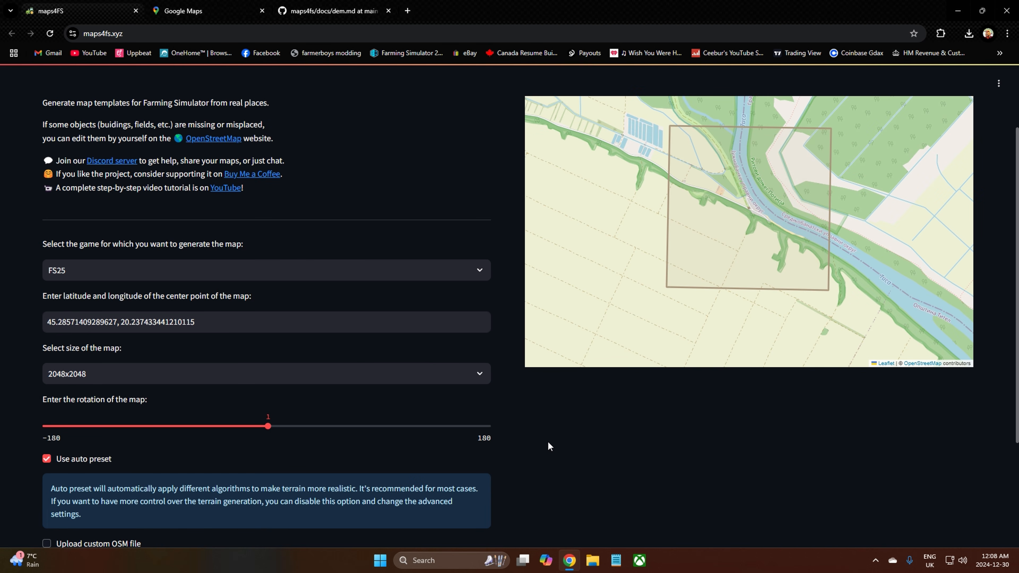
- Switch to Google Maps and copy the coordinates 50.97518, -2.83960 of the point just southwest of the Burrow label
scroll(547, 441, "up", 3)
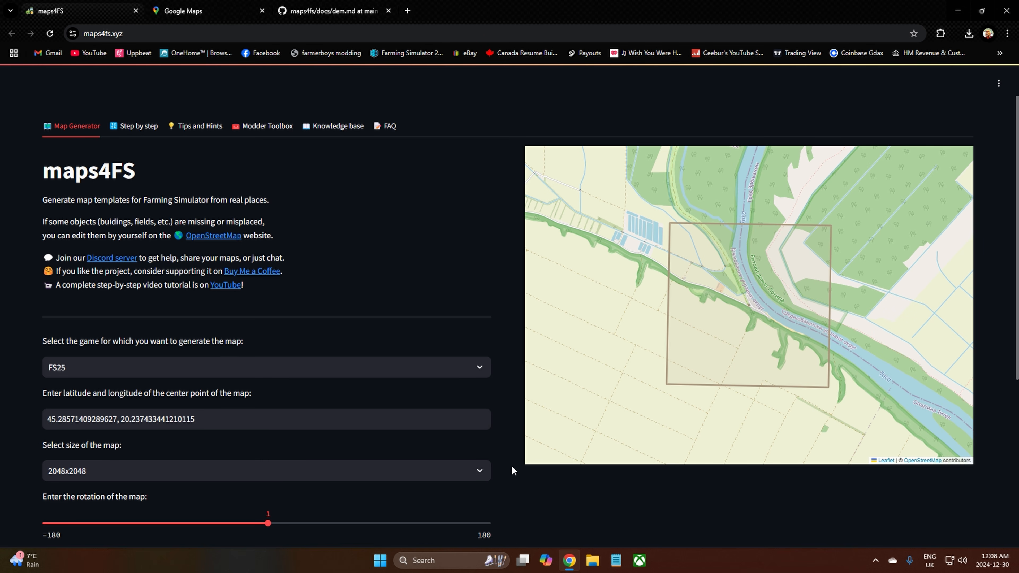
scroll(510, 457, "down", 5)
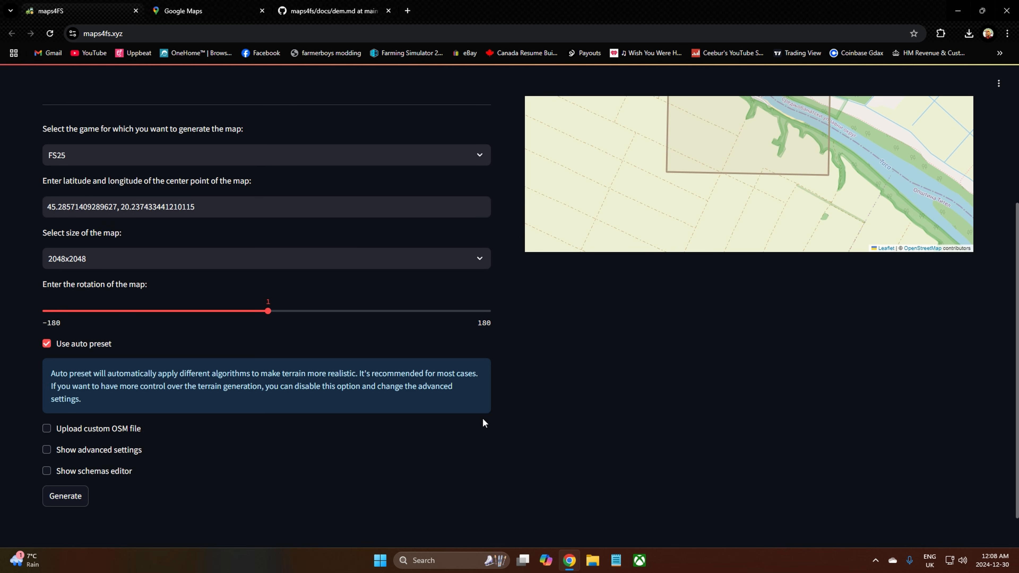
scroll(515, 418, "up", 4)
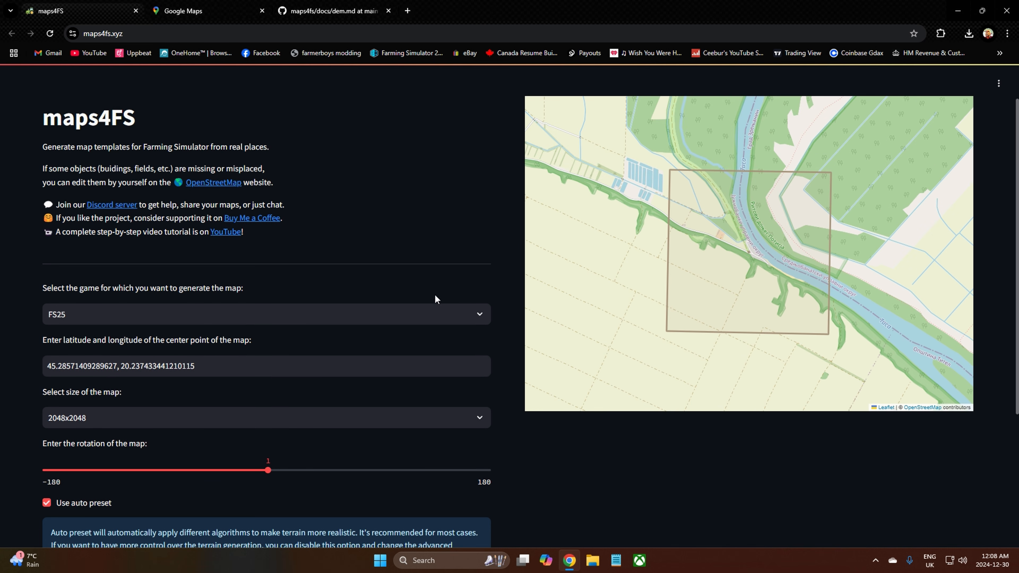
left_click(216, 12)
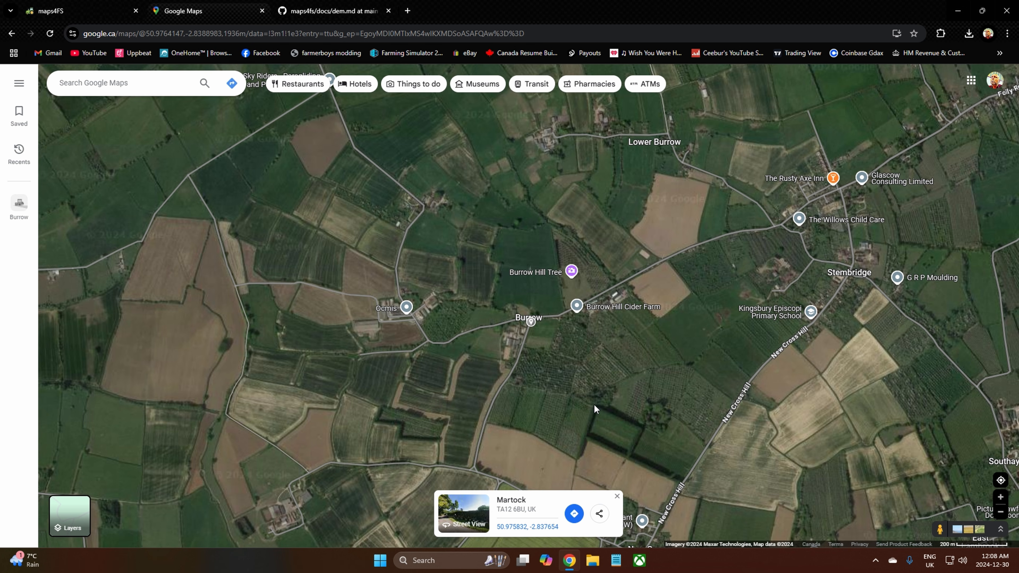
left_click_drag(577, 392, 575, 359)
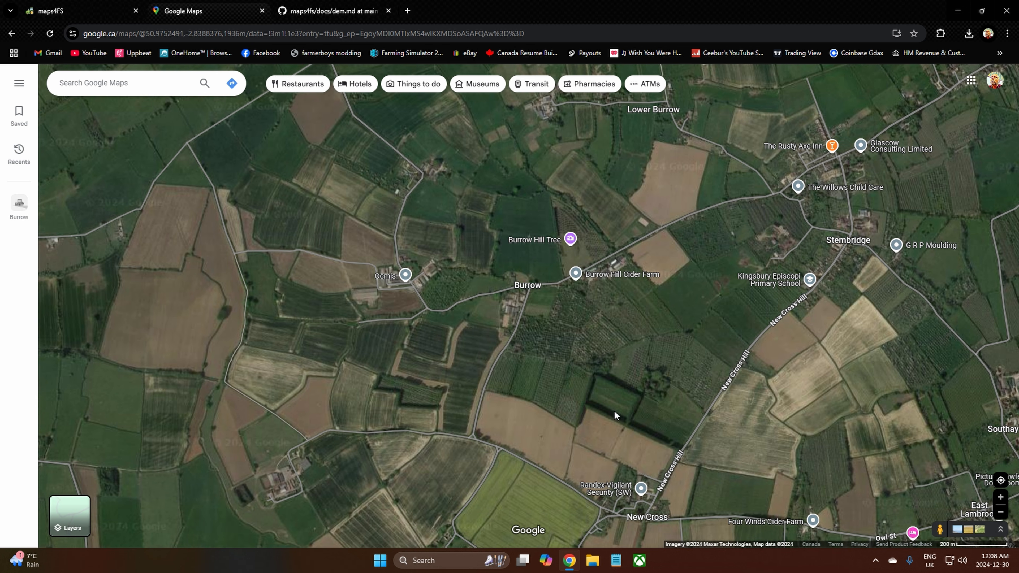
left_click_drag(633, 358, 635, 359)
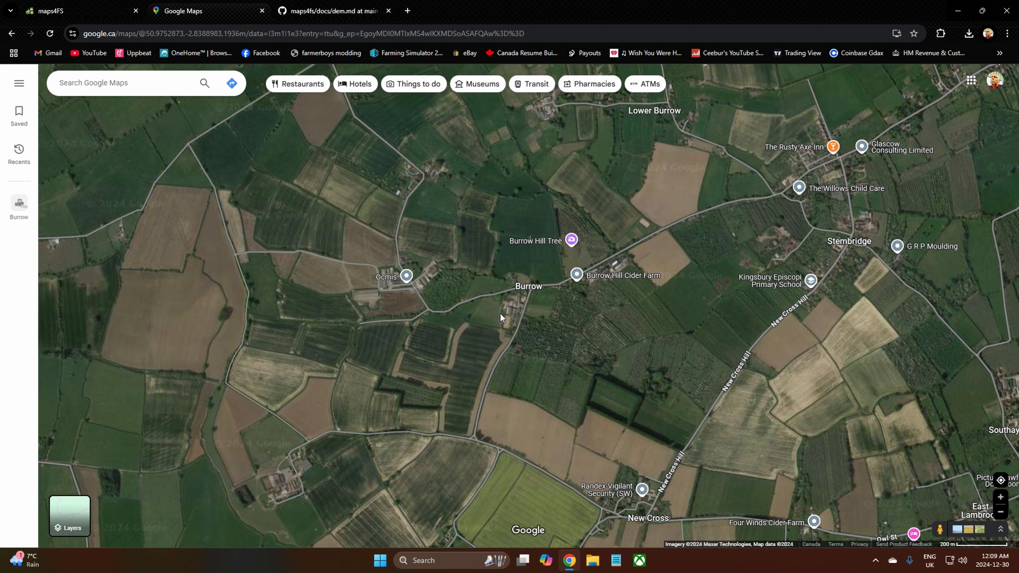
right_click(500, 314)
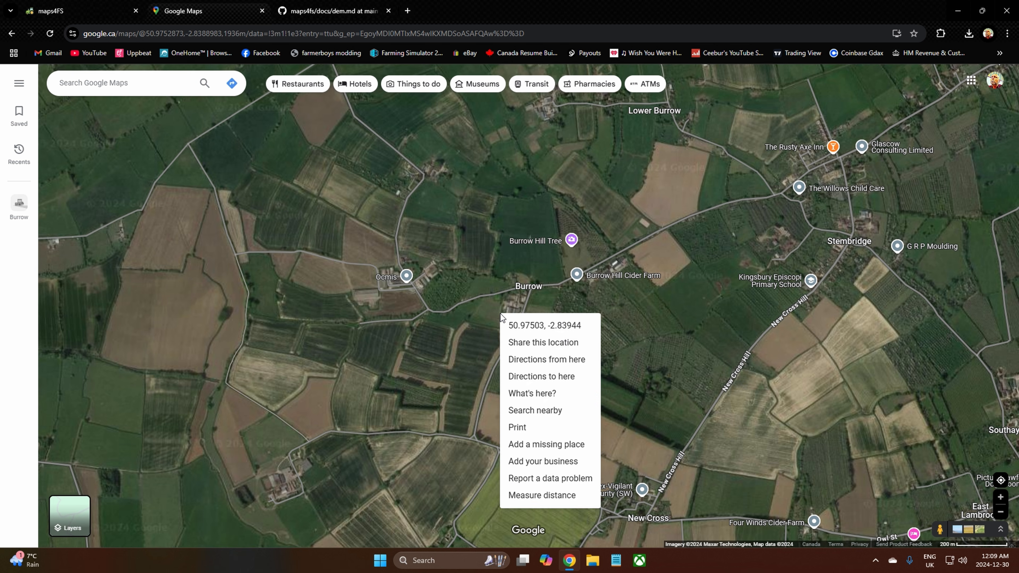
left_click(536, 326)
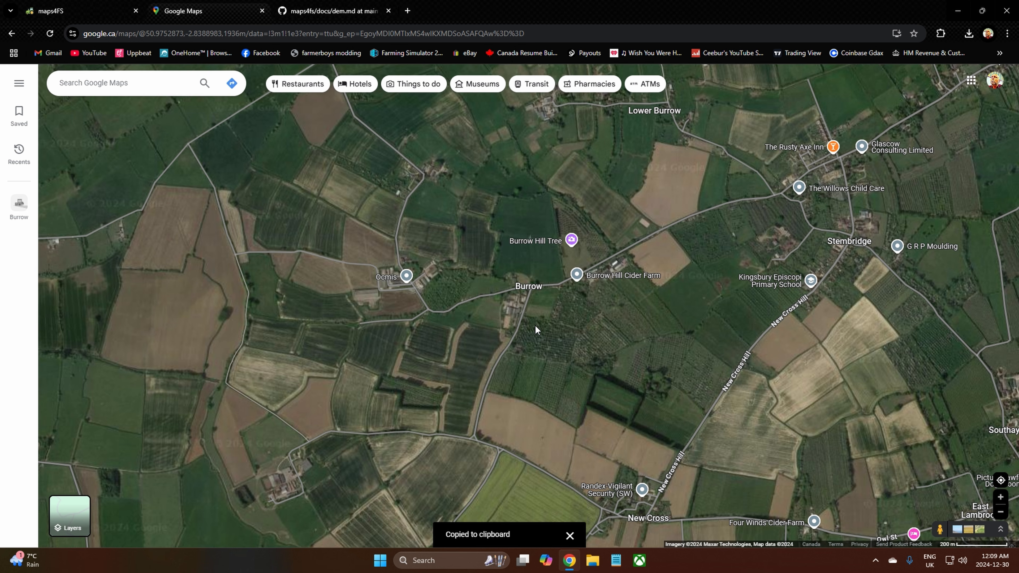
right_click(498, 313)
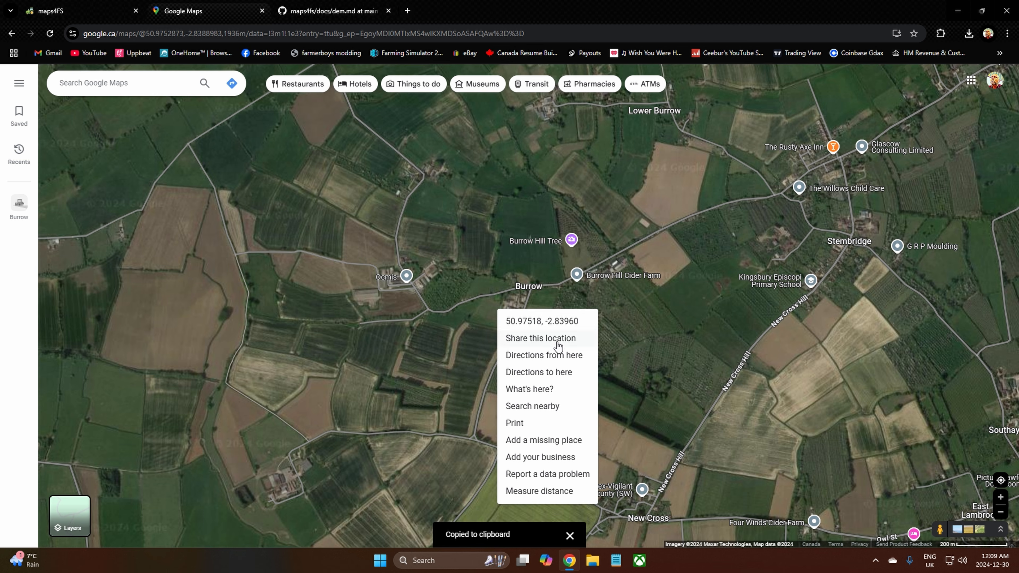
left_click(531, 323)
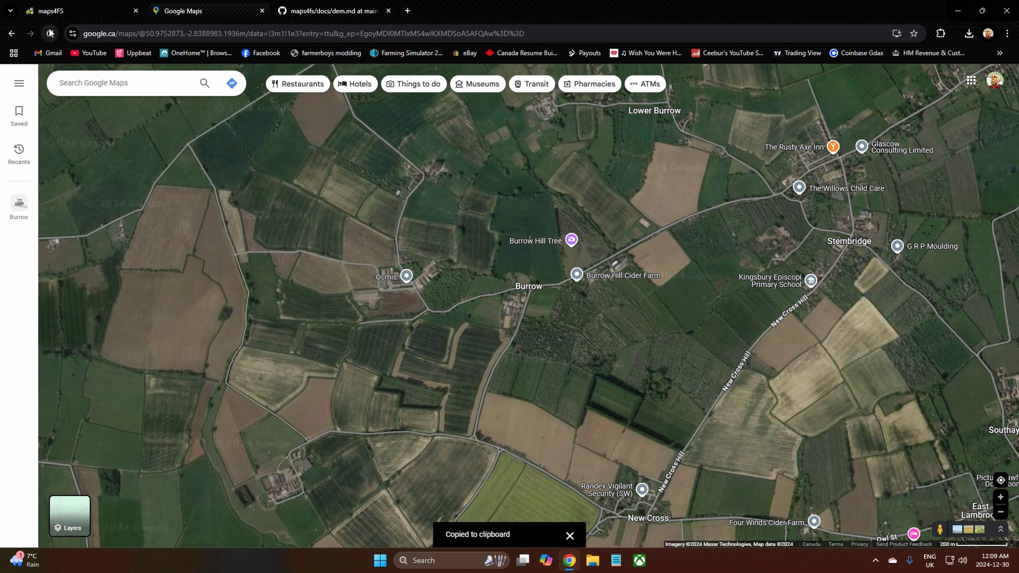
- Return to maps4FS and replace the map's center point with the copied coordinates 50.975182240286316, -2.839596283357874
left_click(62, 12)
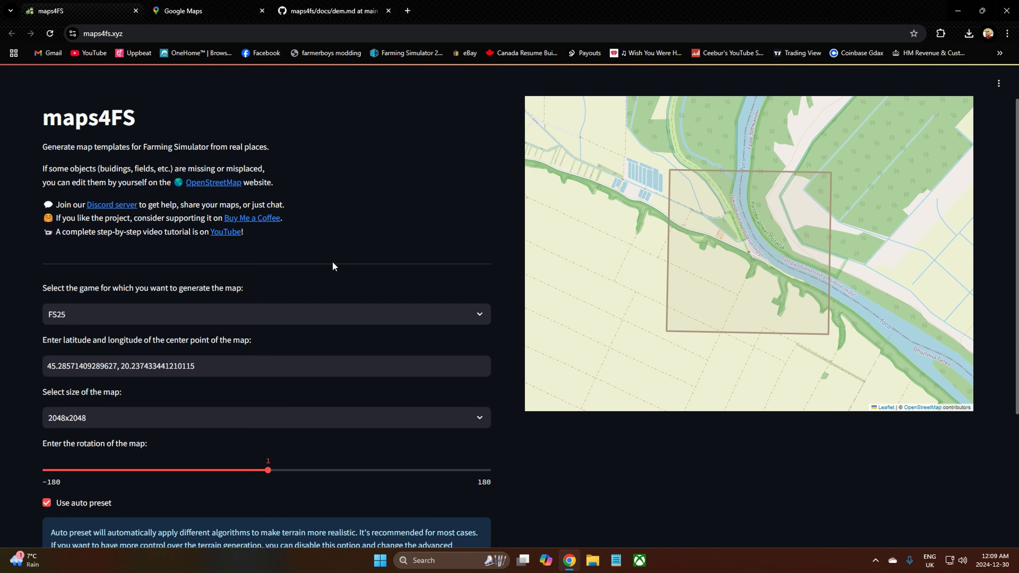
scroll(336, 261, "down", 2)
left_click(204, 260)
left_click_drag(205, 260, 32, 269)
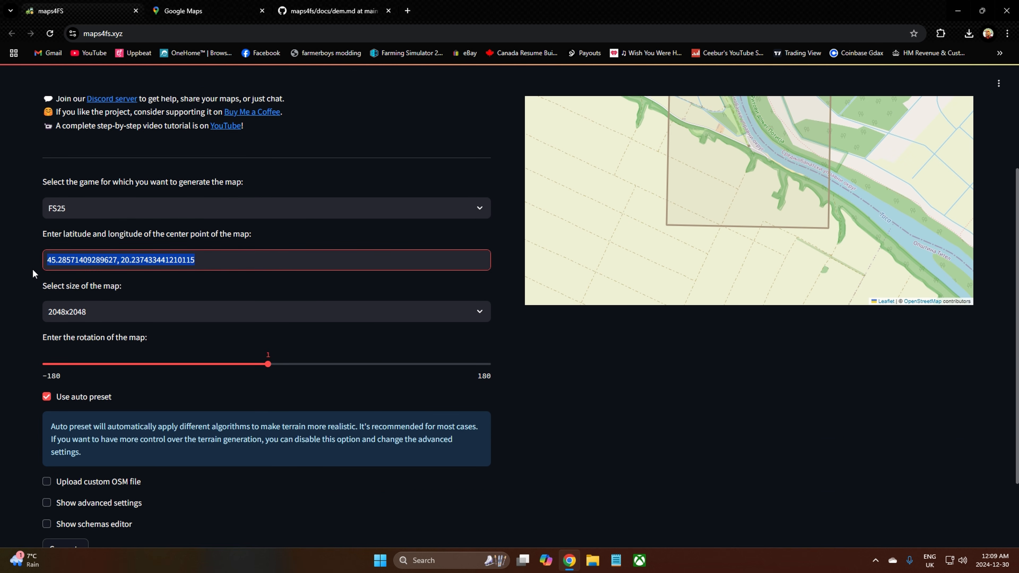
key("BackSpace")
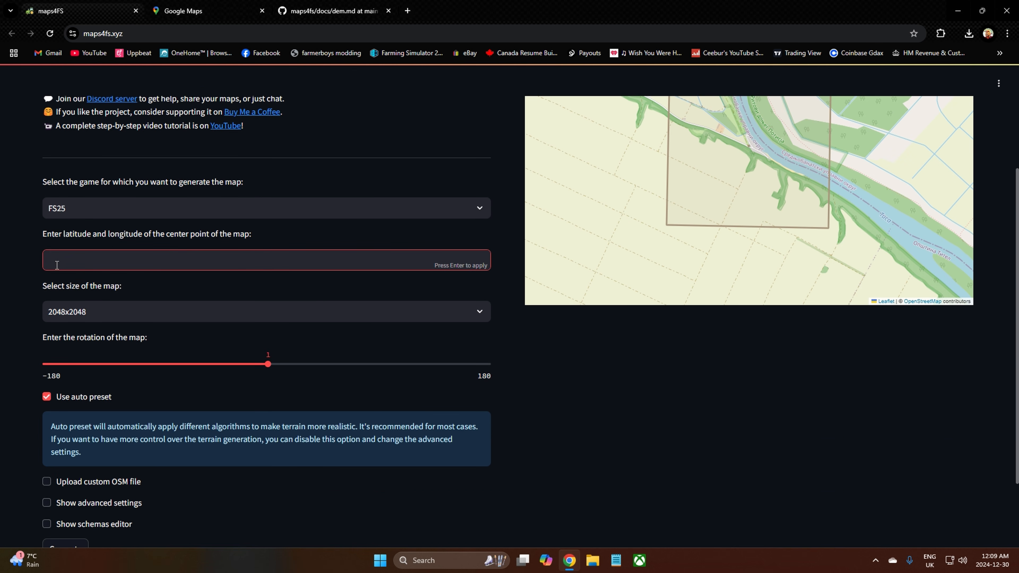
right_click(58, 265)
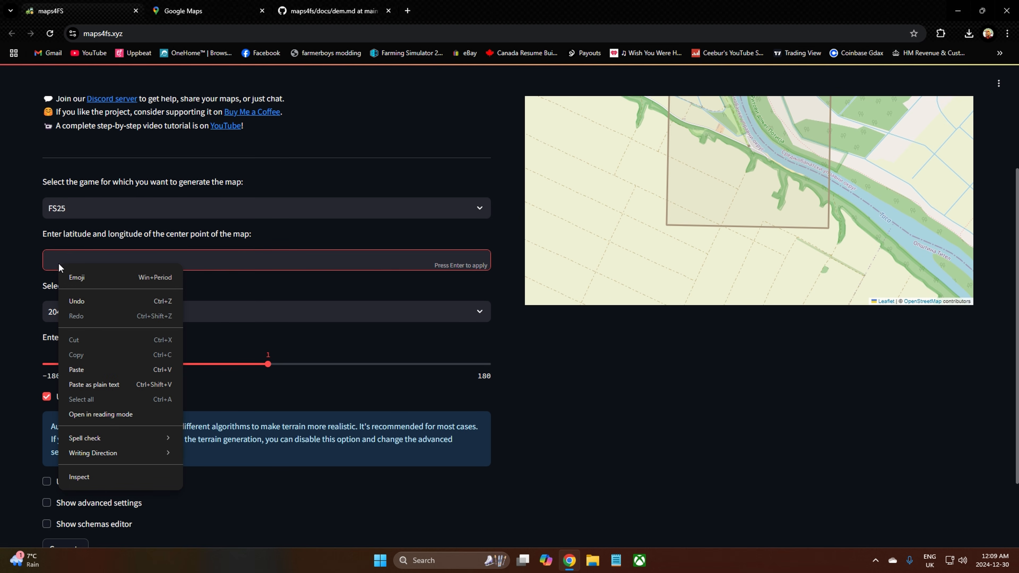
left_click(82, 371)
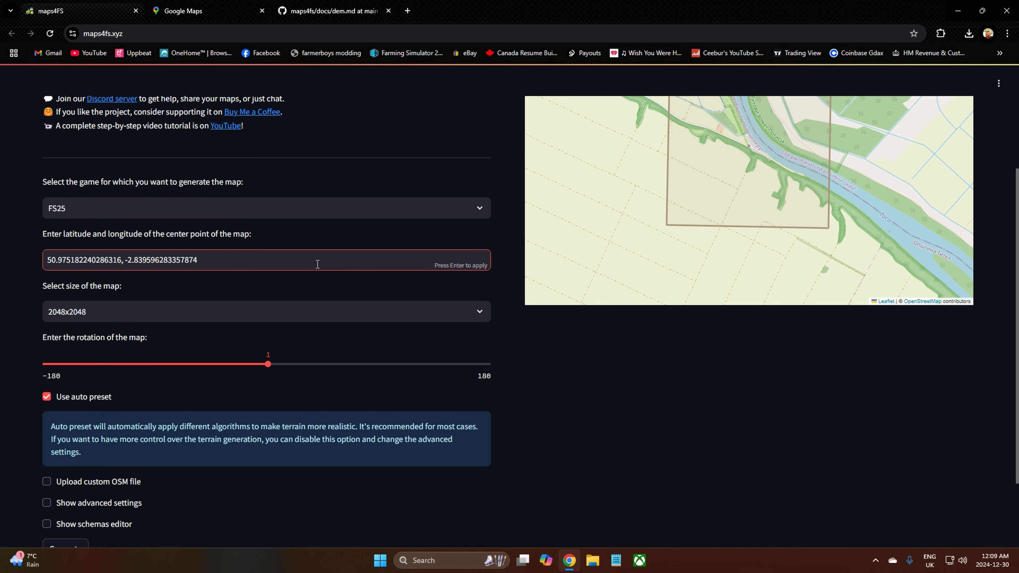
key("Return")
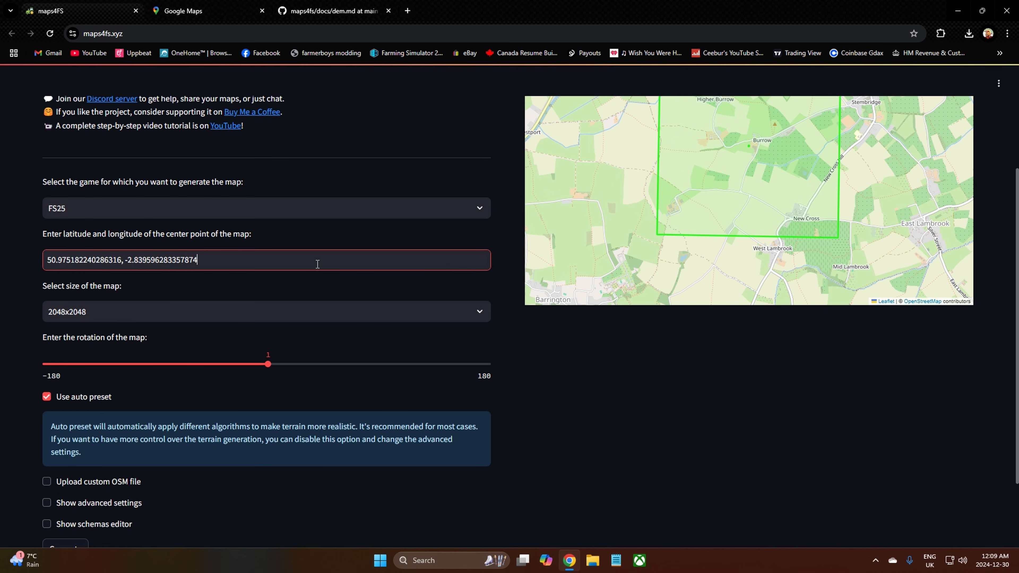
- Generate the map template for the selected area around Burrow and examine the previews of the generated map
scroll(518, 347, "up", 3)
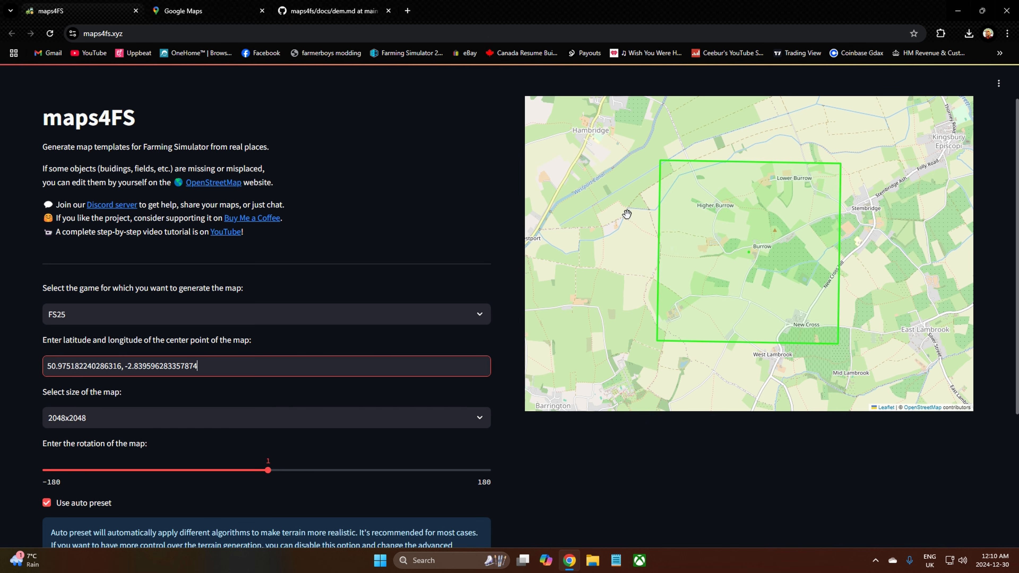
scroll(496, 216, "down", 3)
scroll(496, 215, "down", 3)
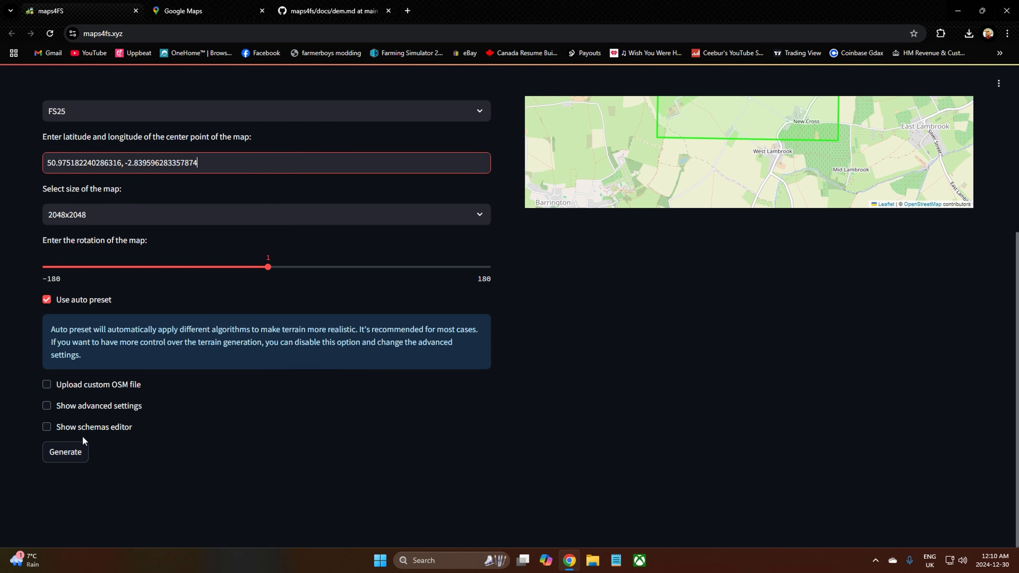
left_click(69, 460)
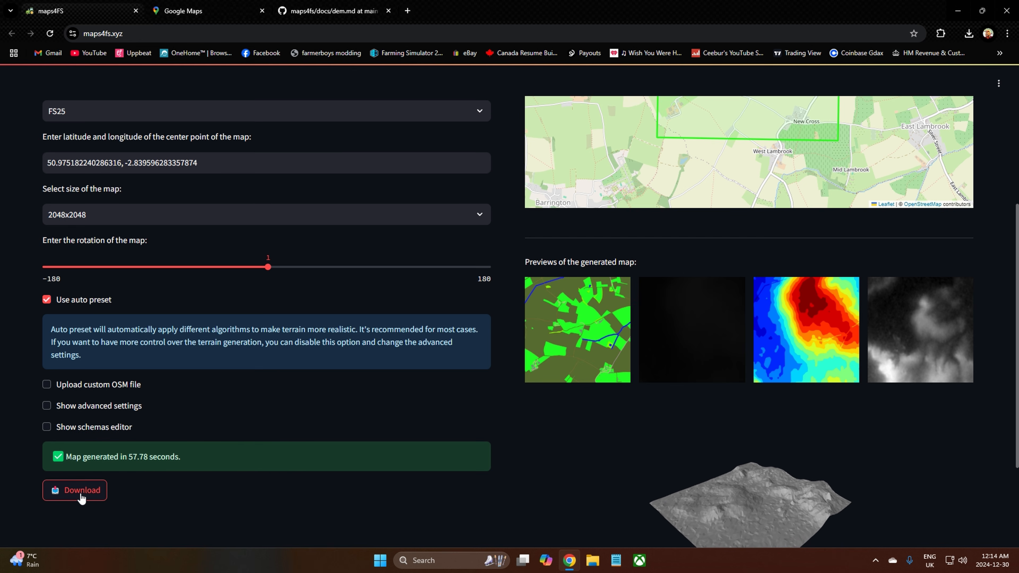
scroll(518, 421, "up", 5)
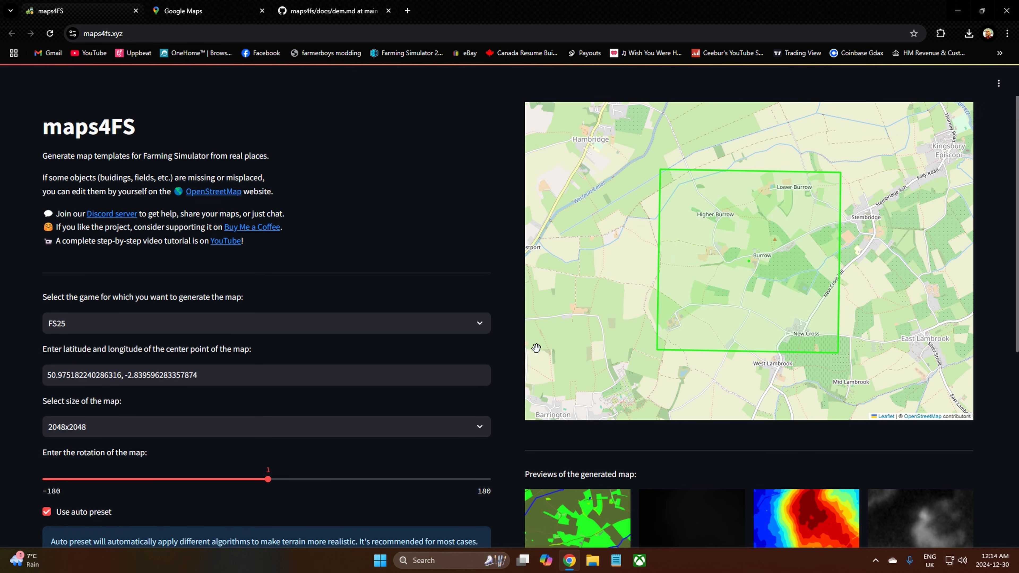
scroll(515, 340, "down", 1)
scroll(515, 340, "down", 3)
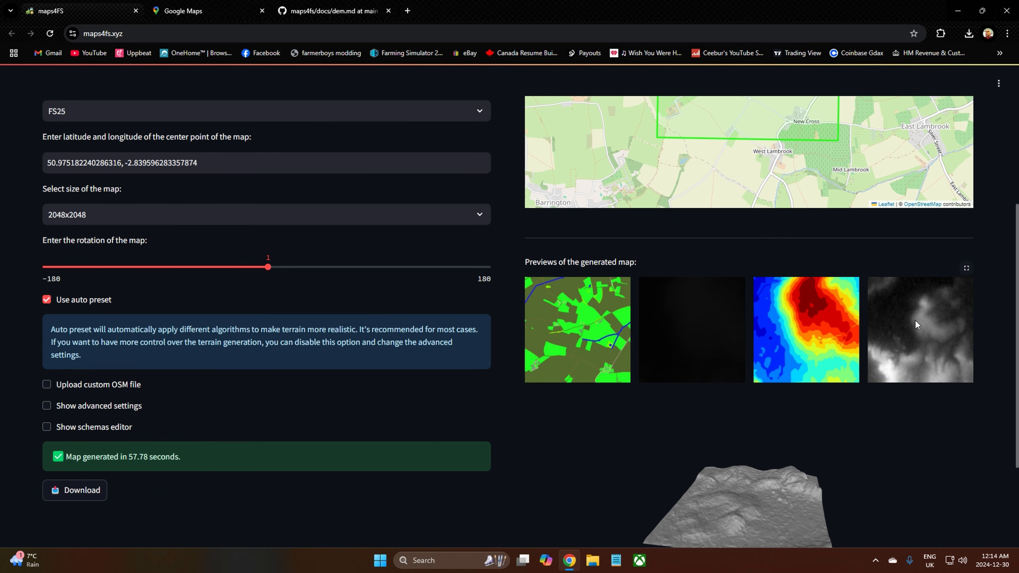
- Inspect the 3D terrain preview up close and download the generated map
scroll(597, 417, "down", 2)
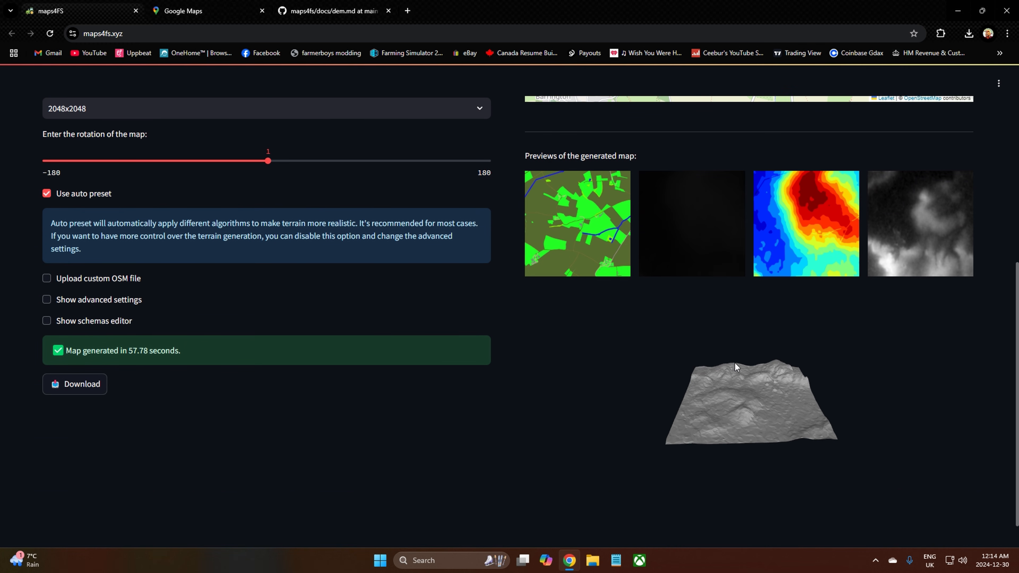
scroll(758, 407, "up", 5)
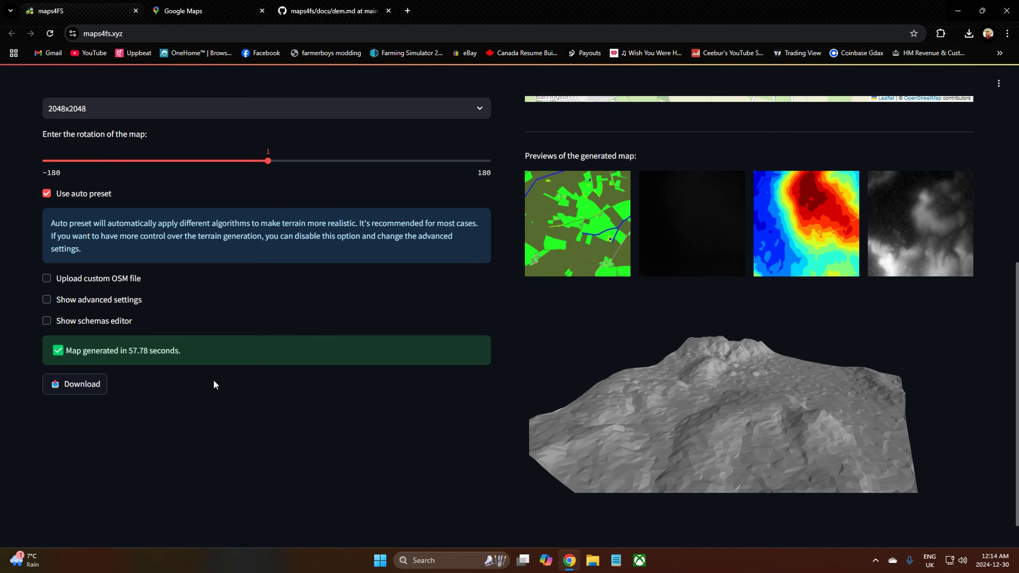
left_click(80, 385)
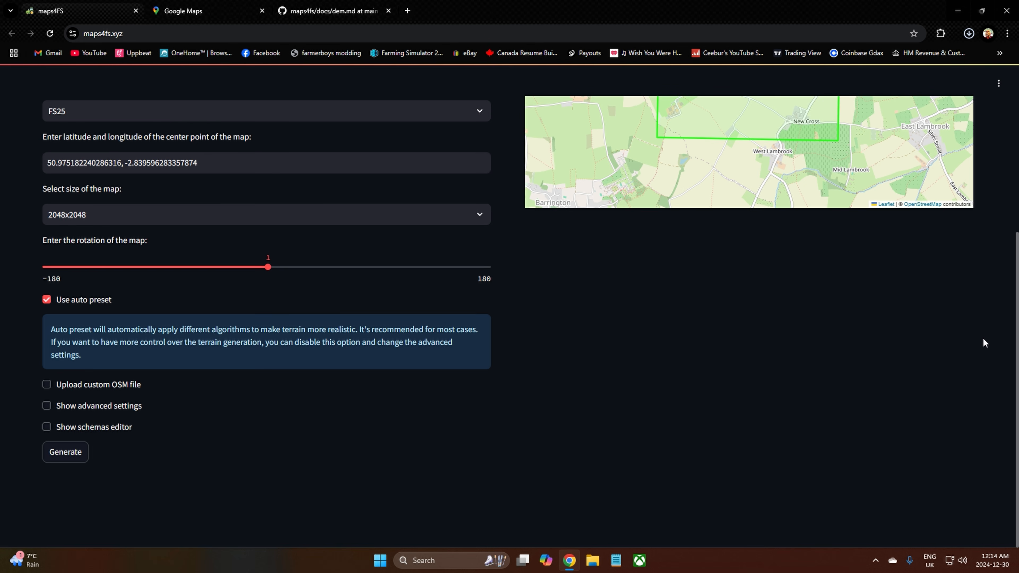
- Switch to File Explorer and move the downloaded FS25 zip archive from the Downloads folder to the desktop
left_click(957, 14)
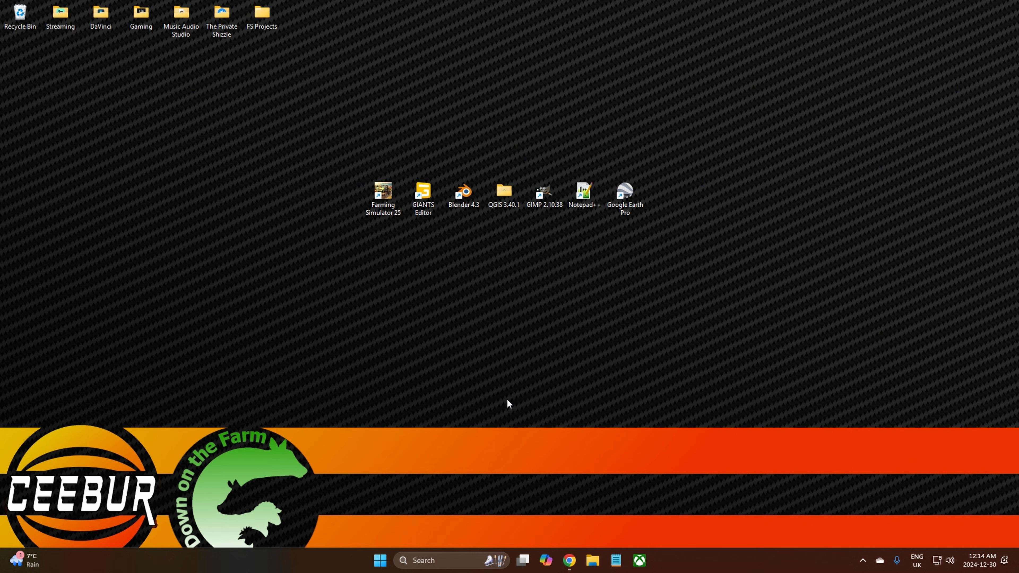
left_click(593, 561)
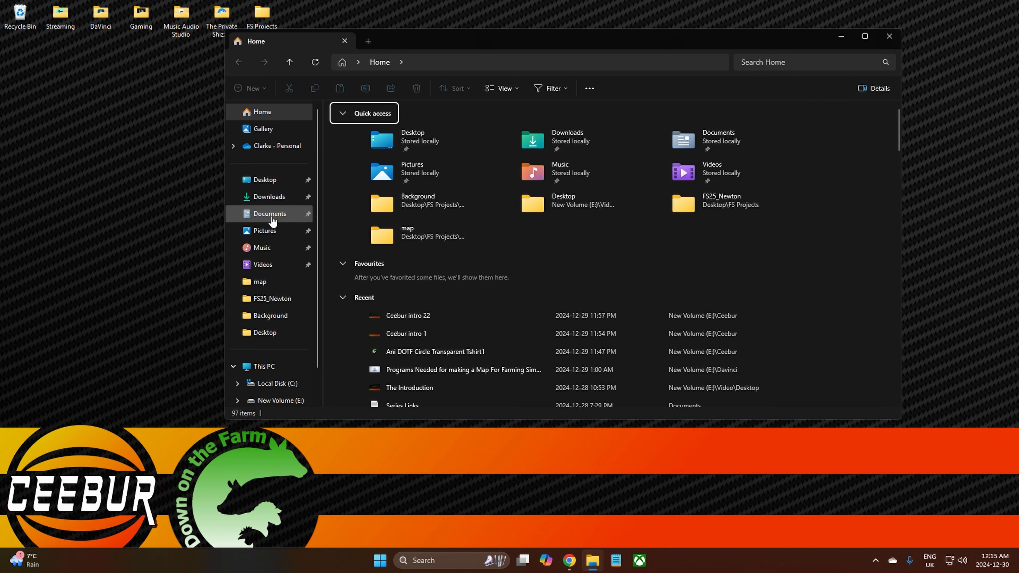
left_click(268, 196)
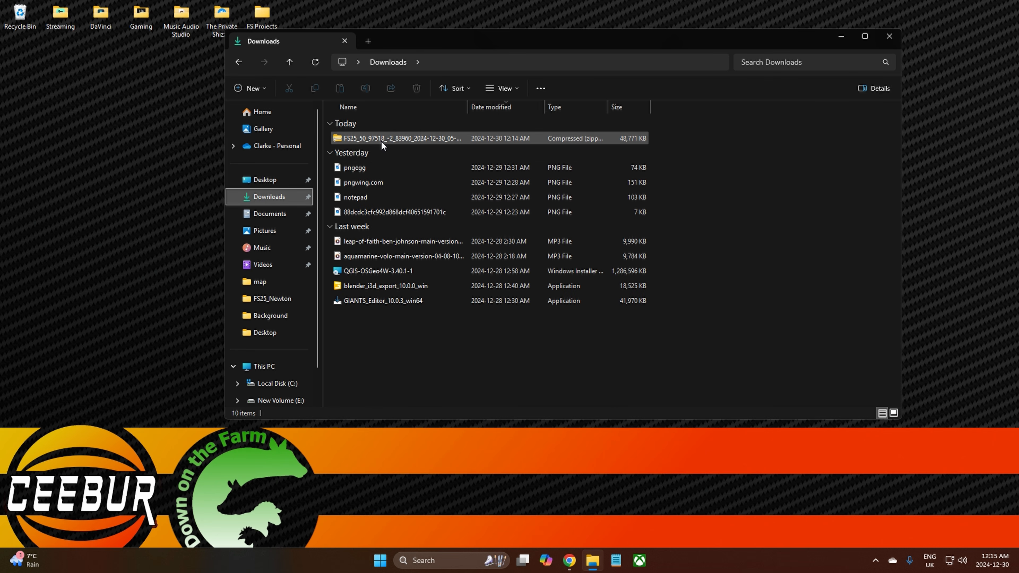
left_click_drag(380, 140, 496, 309)
left_click(889, 37)
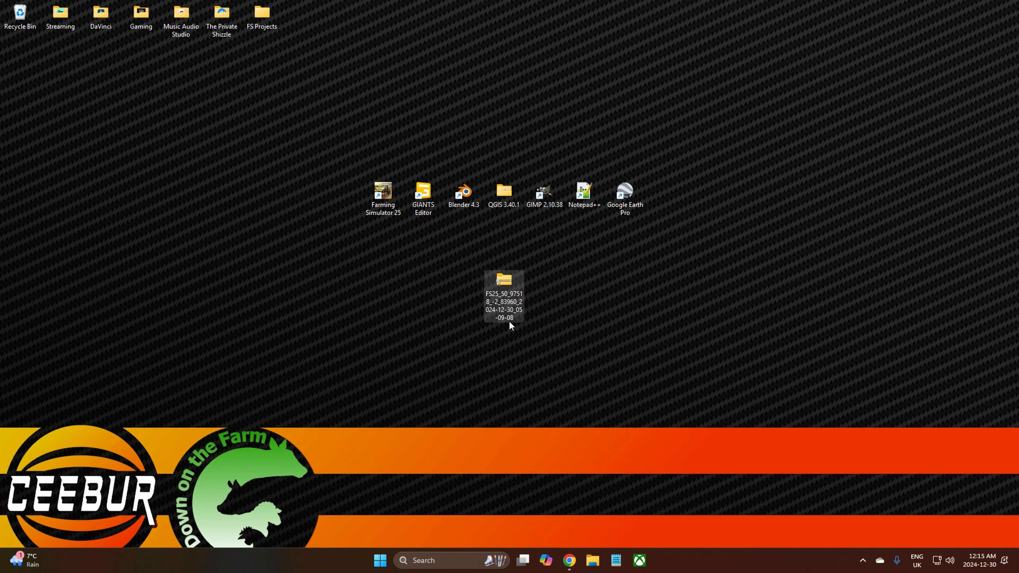
- Rename the downloaded zip archive on the desktop as FS25_Burrow
left_click(503, 311)
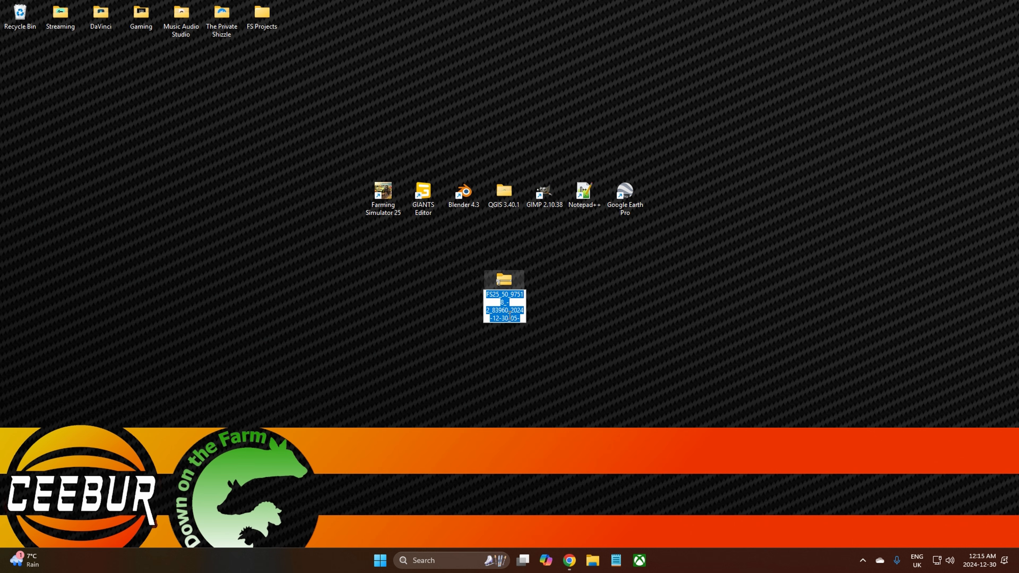
left_click(521, 320)
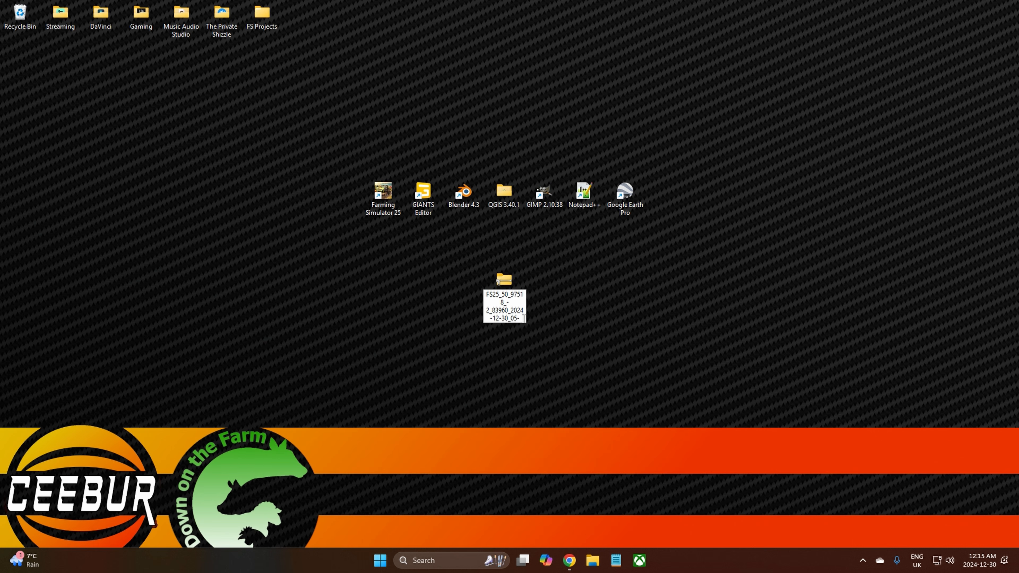
key("Right")
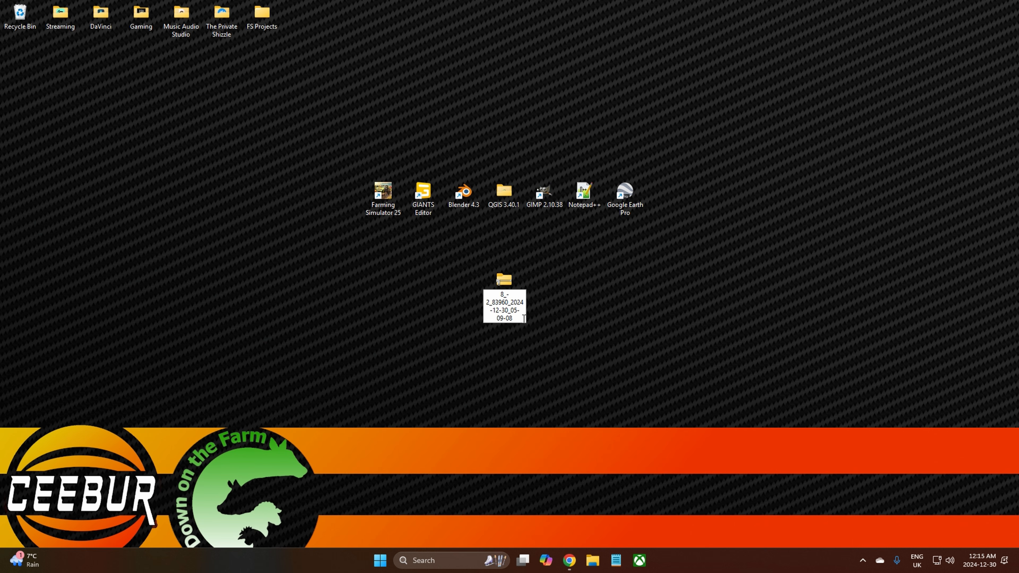
key("BackSpace")
key("BackSpace")
key("BackSpace")
key("BackSpace")
key("BackSpace")
key("BackSpace")
key("BackSpace")
key("BackSpace")
key("BackSpace")
key("BackSpace")
key("BackSpace")
key("BackSpace")
key("BackSpace")
key("BackSpace")
key("BackSpace")
key("BackSpace")
key("BackSpace")
key("BackSpace")
key("BackSpace")
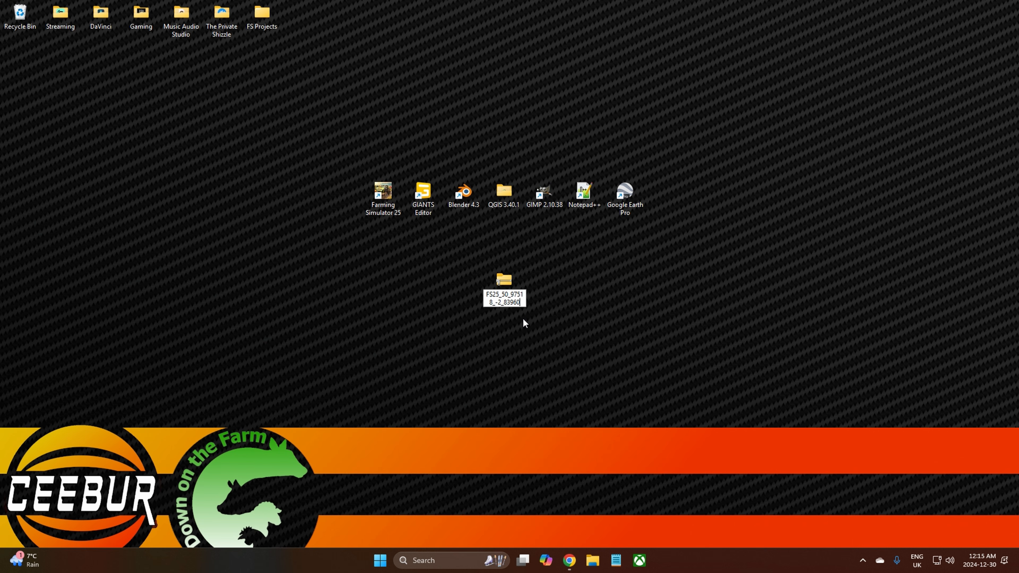
key("BackSpace")
key("BackSpace")
key("BackSpace")
key("BackSpace")
key("BackSpace")
key("BackSpace")
key("BackSpace")
key("BackSpace")
key("BackSpace")
key("BackSpace")
key("BackSpace")
key("BackSpace")
key("BackSpace")
key("BackSpace")
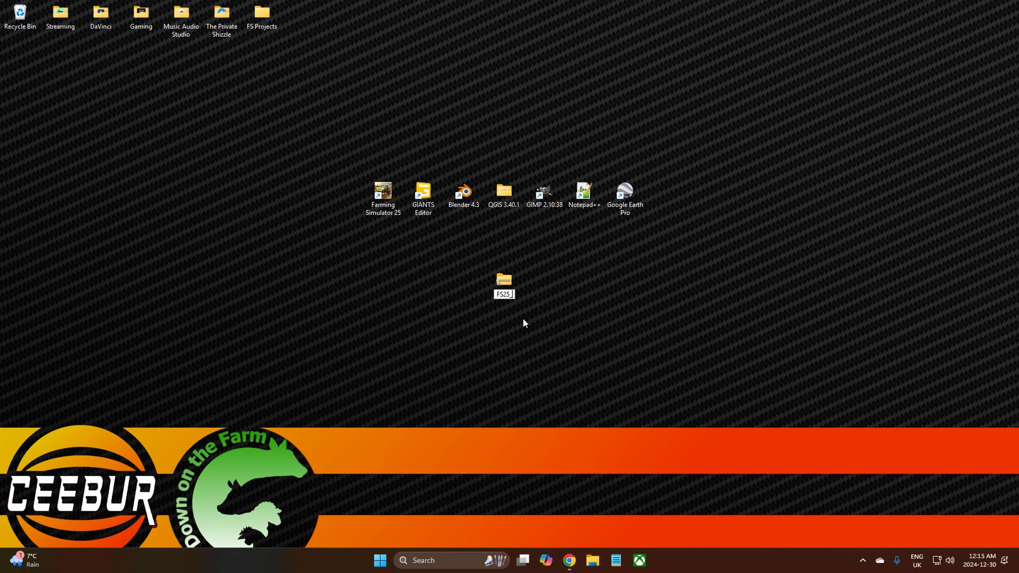
type("Burrow")
key("Return")
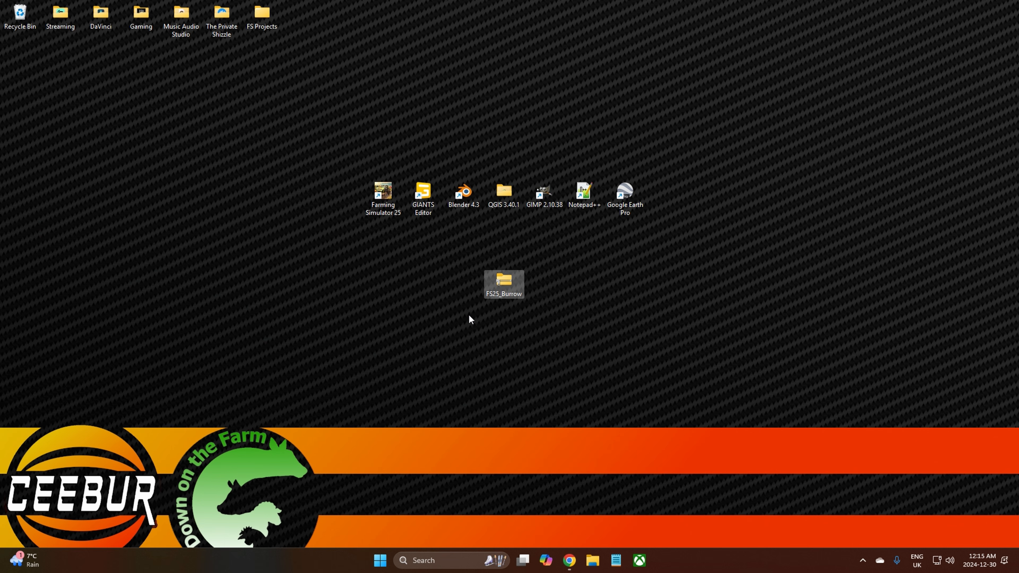
left_click(586, 310)
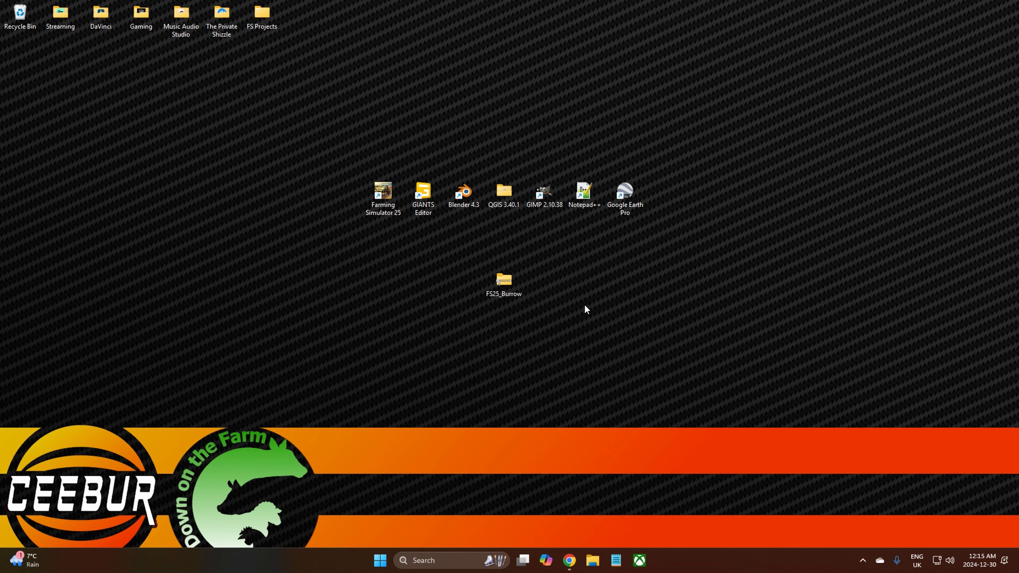
- Open the FS25_Burrow archive with WinRAR and extract all its contents to an FS25_Burrow folder on the desktop
right_click(502, 286)
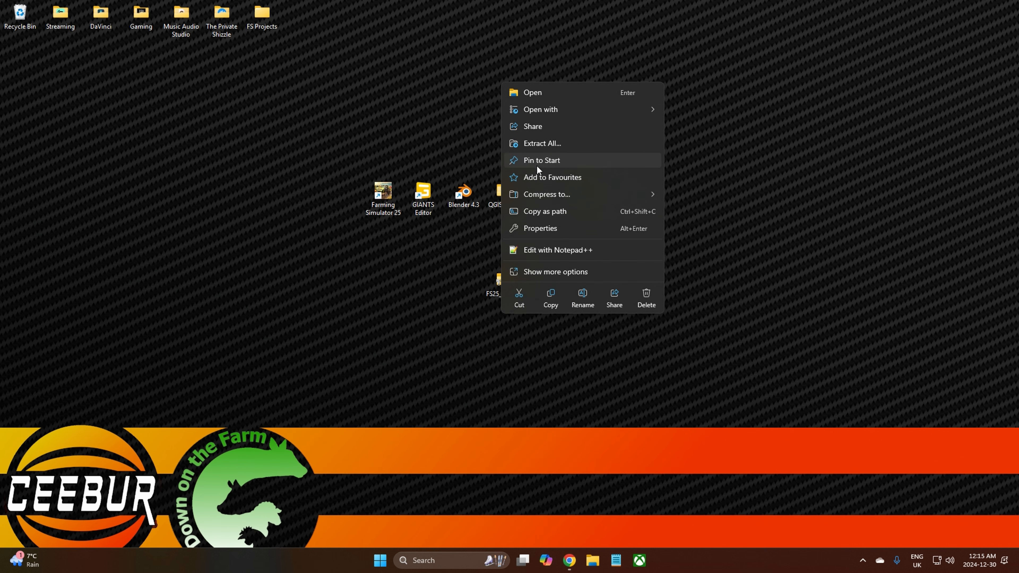
mouse_move(540, 108)
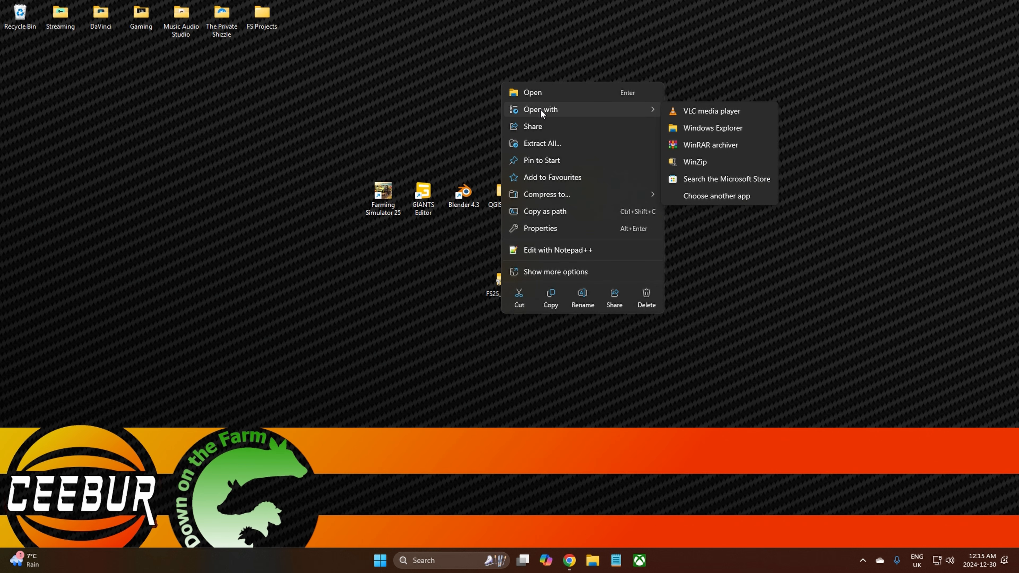
left_click(704, 145)
left_click(544, 290)
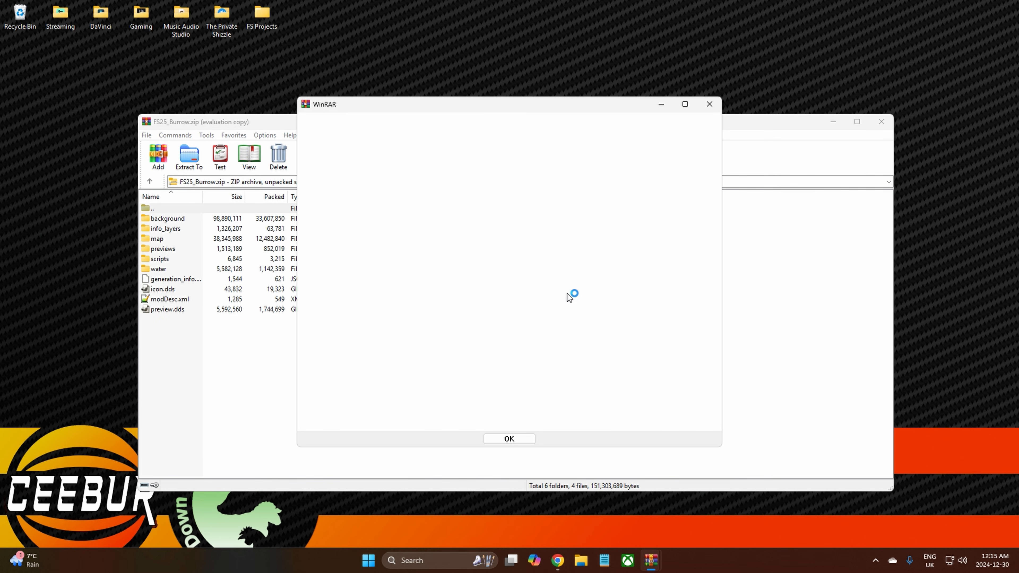
left_click(710, 105)
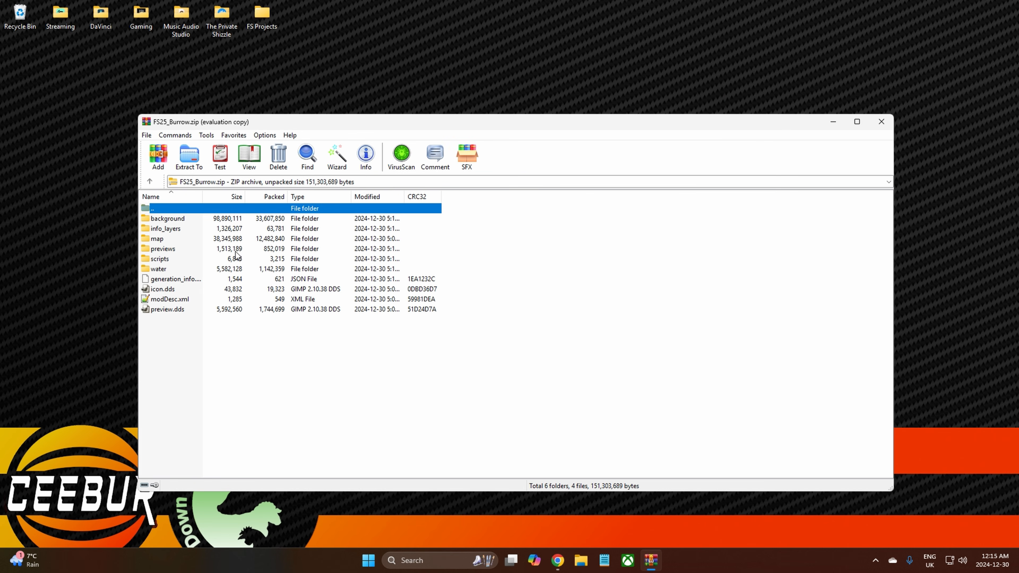
left_click(193, 163)
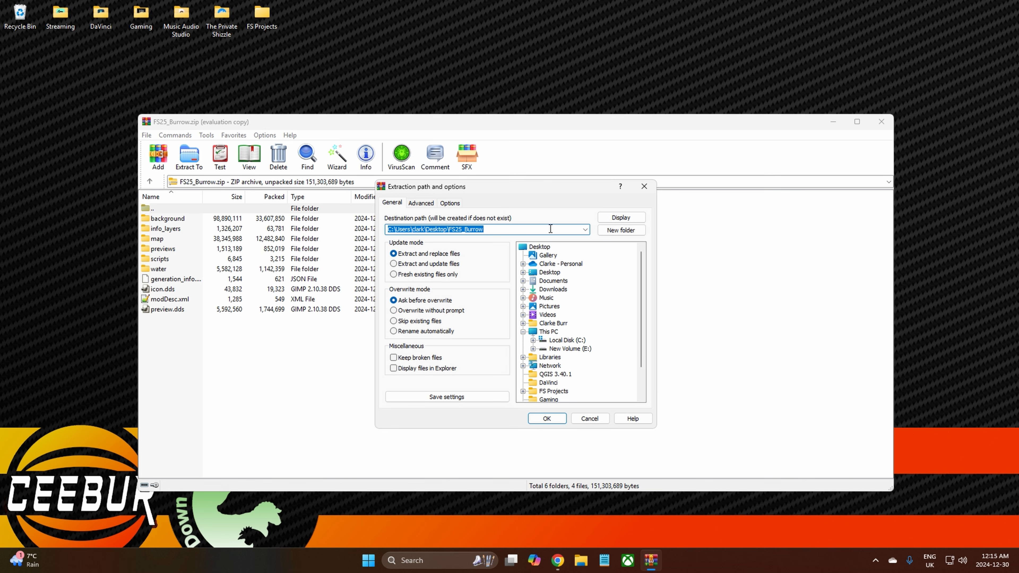
left_click(547, 419)
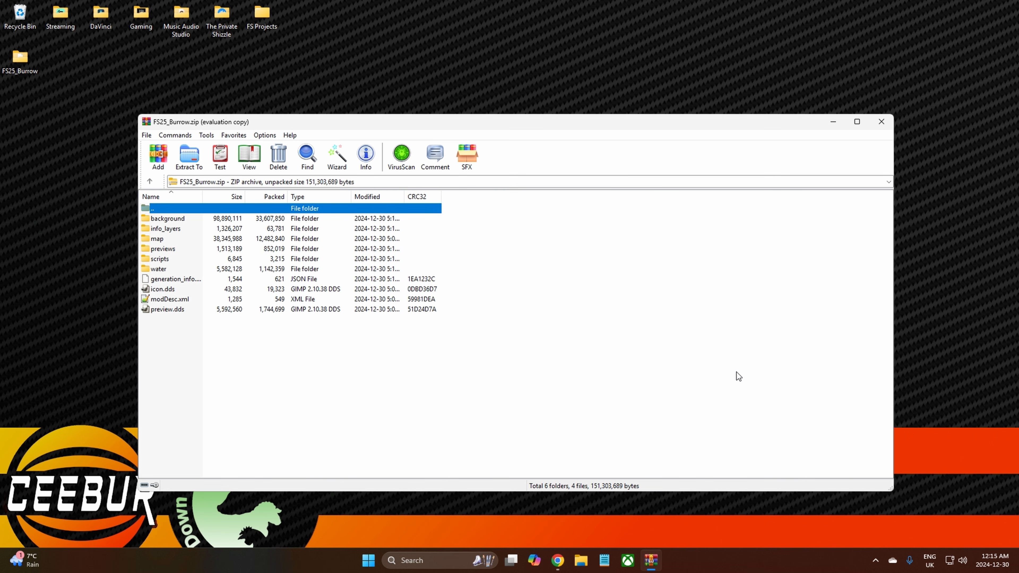
left_click(881, 121)
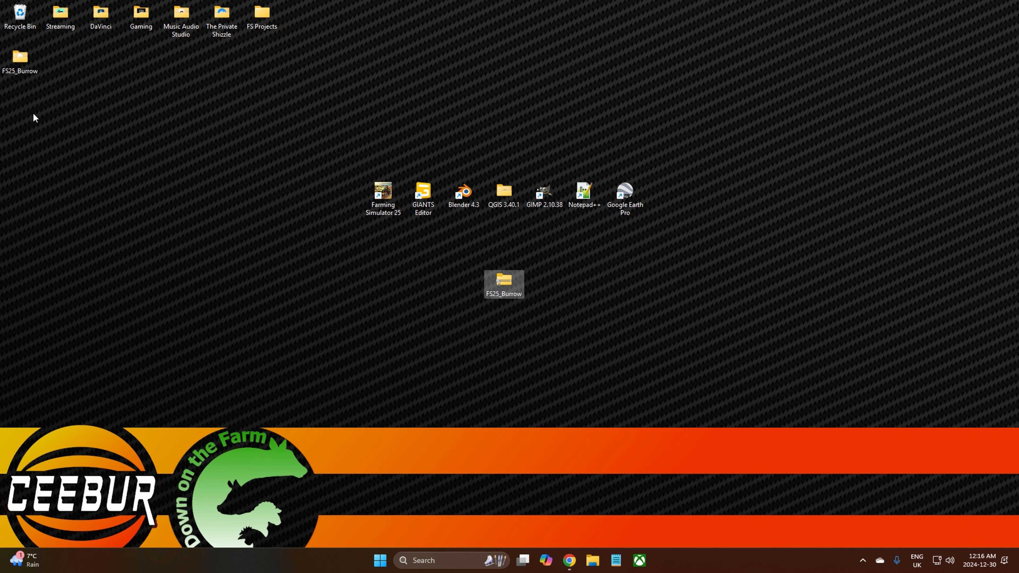
- Place the FS25_Burrow zip in the desktop's upper-right corner and the extracted folder beneath the QGIS shortcut
left_click_drag(8, 64, 986, 24)
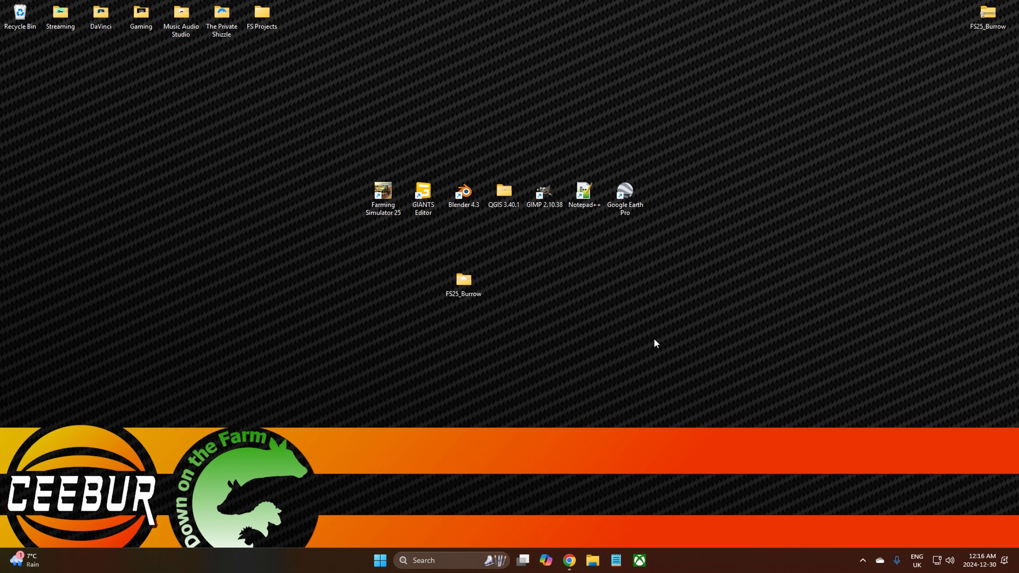
mouse_move(470, 291)
left_mouse_down()
mouse_move(522, 303)
mouse_move(514, 295)
mouse_move(543, 281)
mouse_move(514, 283)
left_mouse_up()
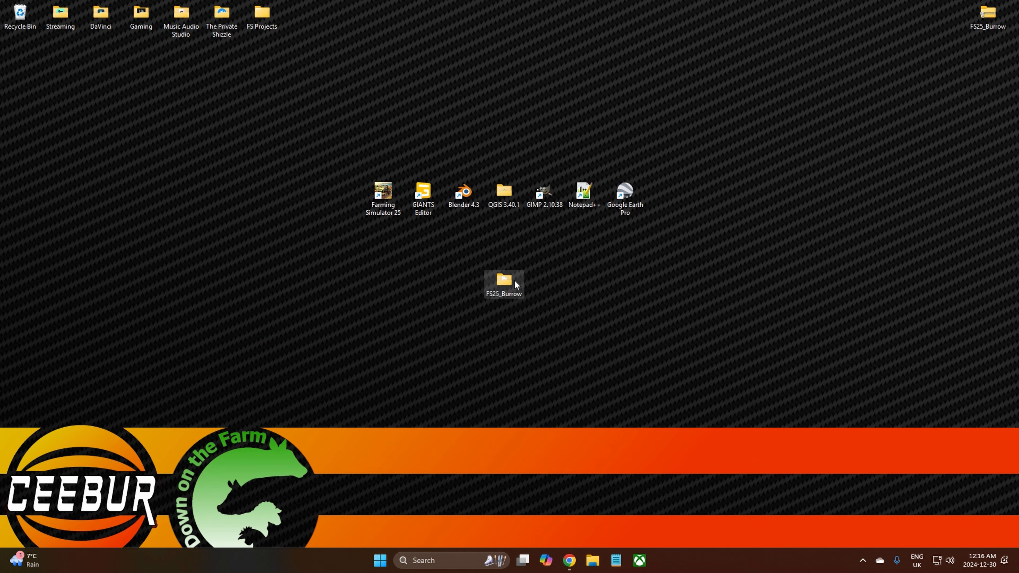
left_click(560, 303)
- Create a new folder named Mods inside the extracted FS25_Burrow folder and close its window
mouse_move(503, 281)
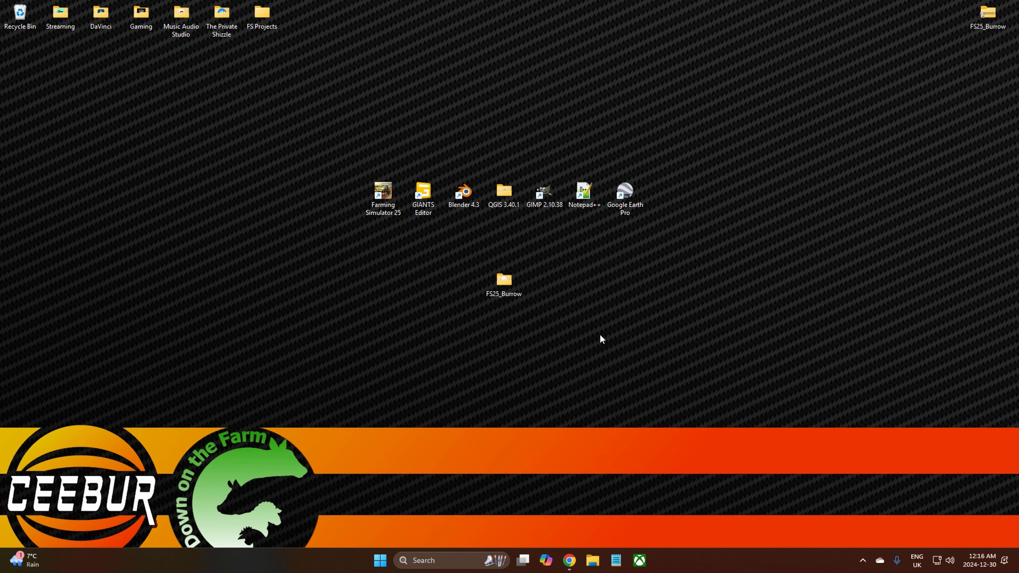
double_click(505, 282)
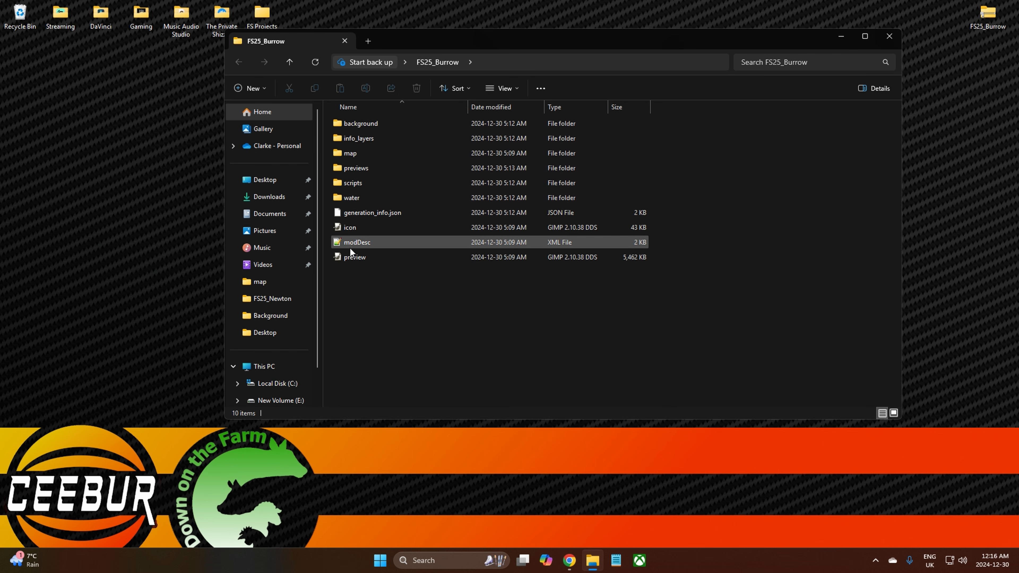
right_click(347, 307)
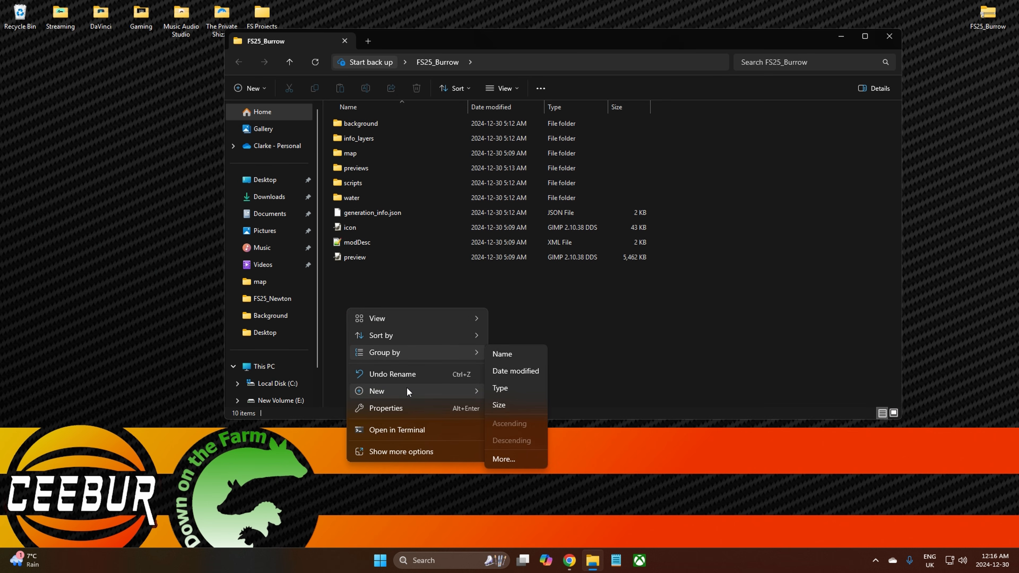
mouse_move(405, 389)
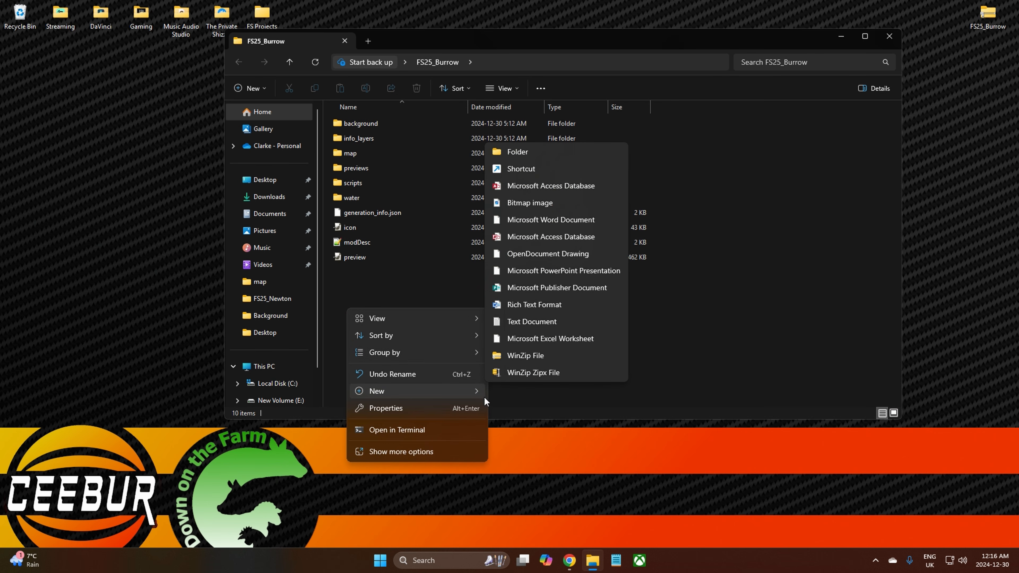
left_click(517, 151)
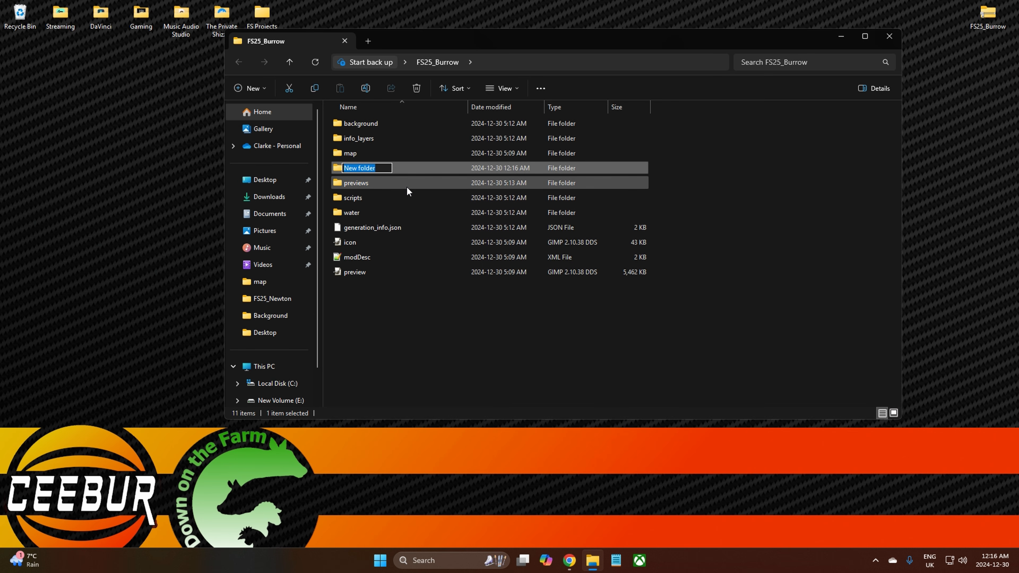
type("Mods")
left_click(416, 369)
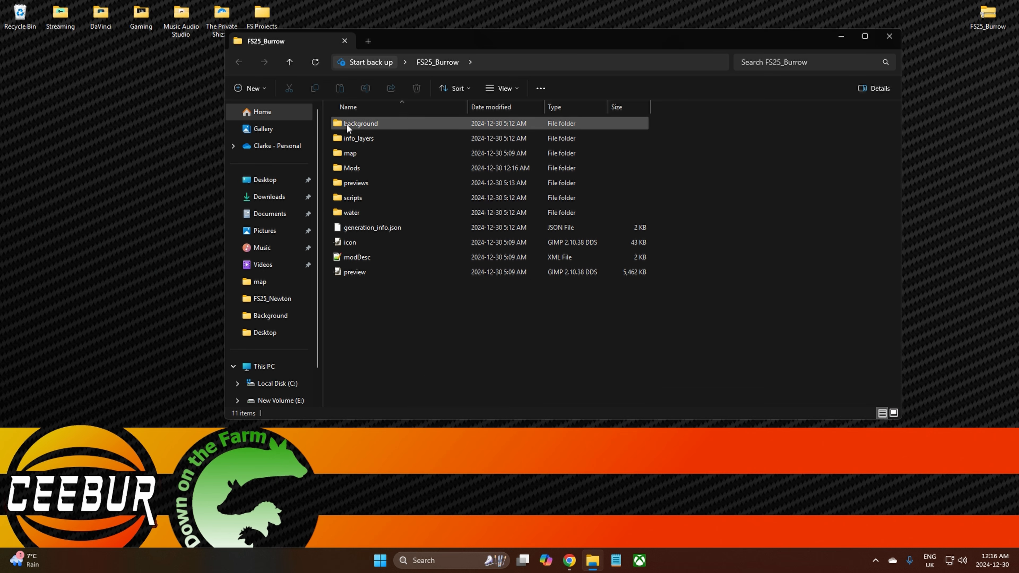
mouse_move(354, 170)
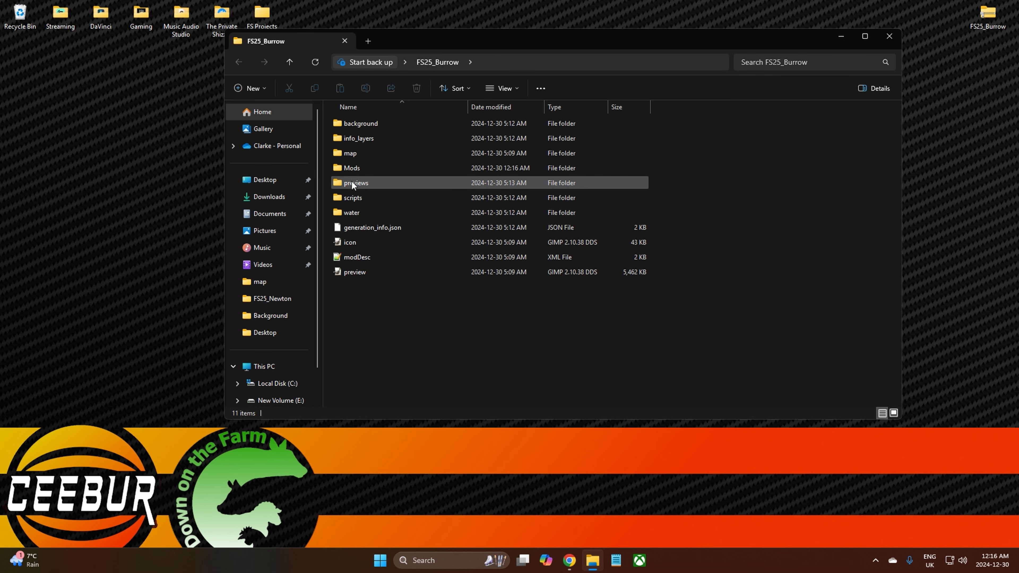
left_click(889, 36)
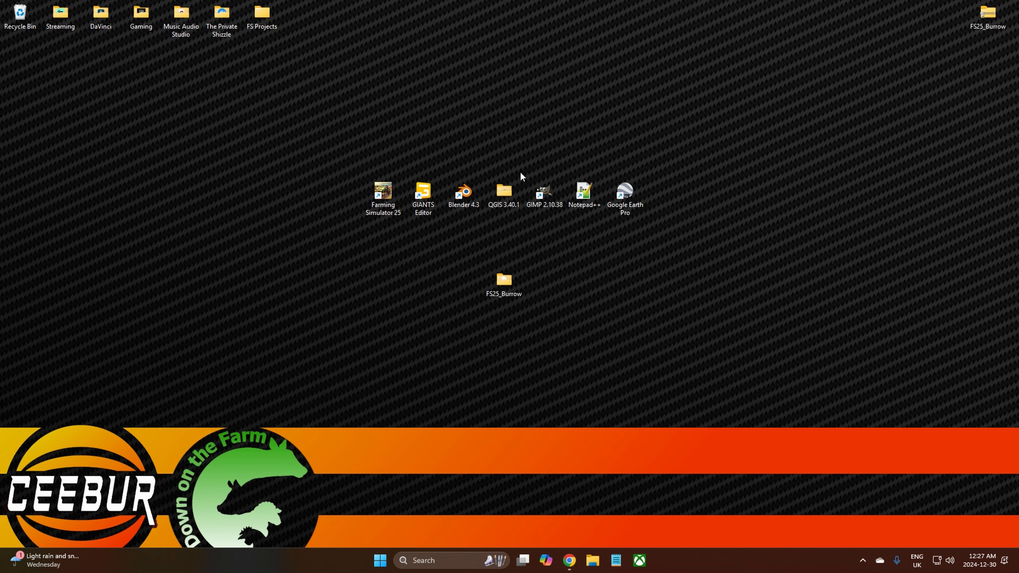
- Launch QGIS Desktop 3.40.1 from the QGIS 3.40.1 folder and open the Python Console with its script editor
double_click(504, 193)
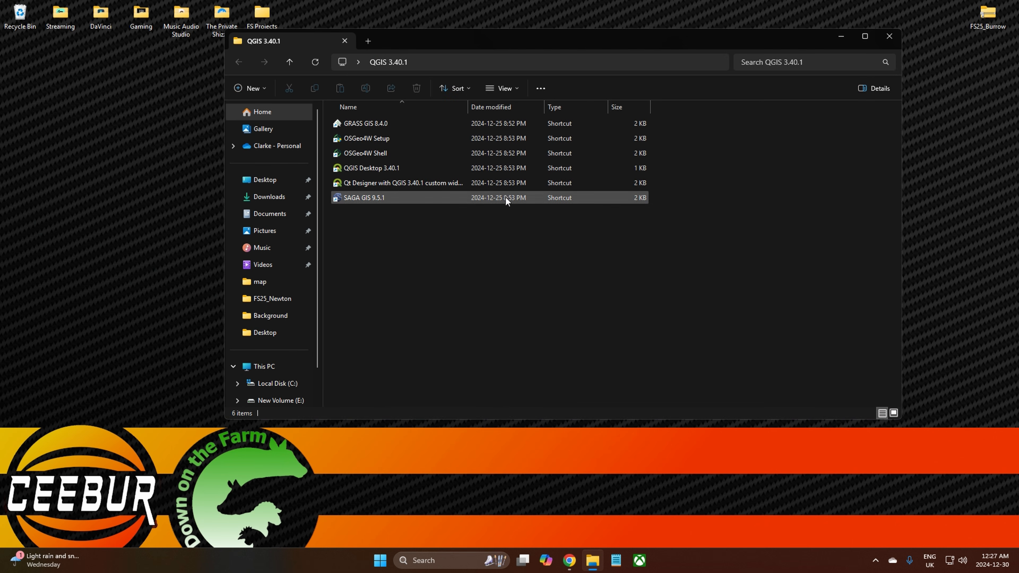
double_click(369, 169)
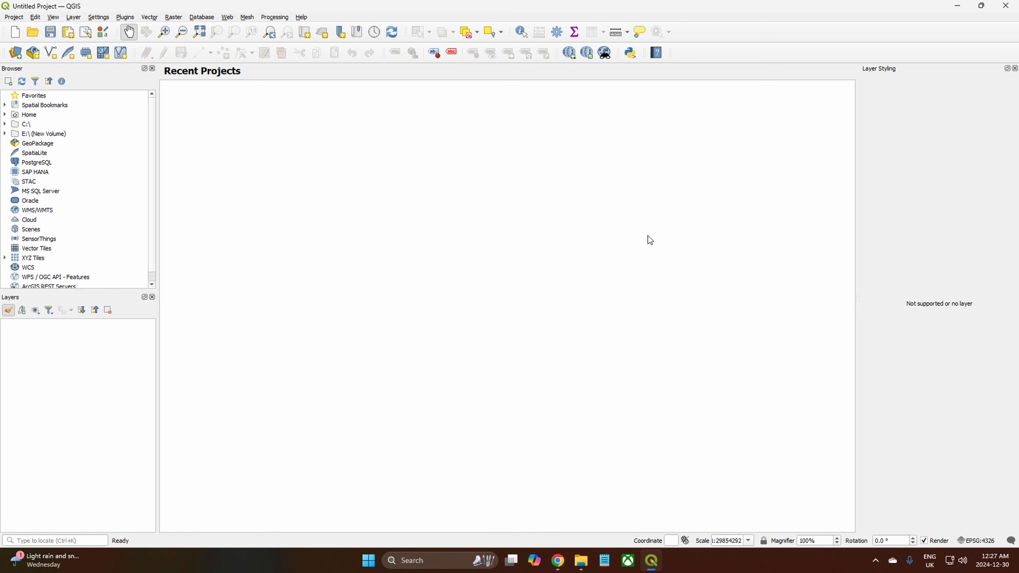
left_click(630, 54)
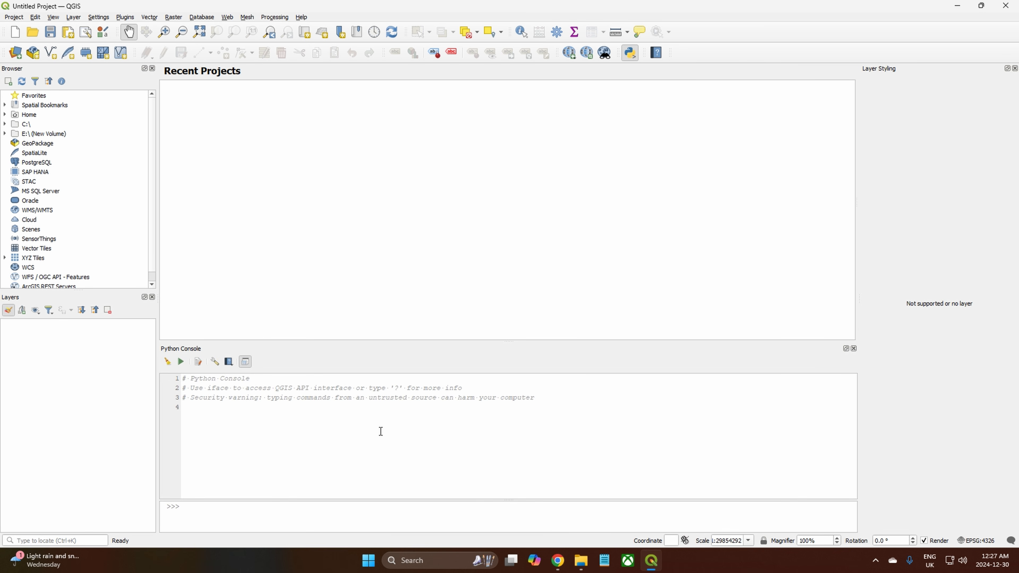
left_click(198, 363)
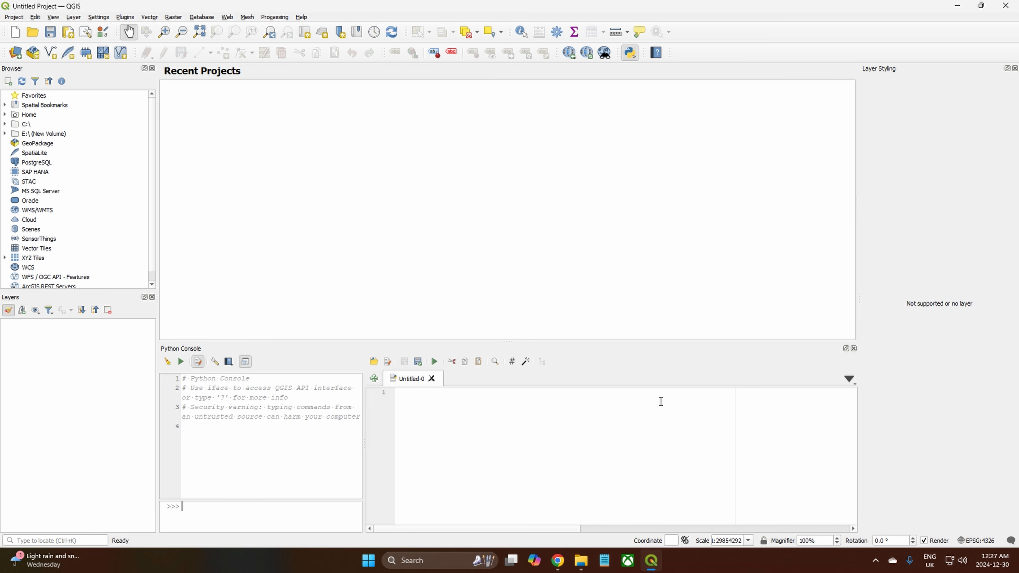
- Open the background_rasterize script from the scripts folder inside the desktop's FS25_Burrow folder
left_click(958, 6)
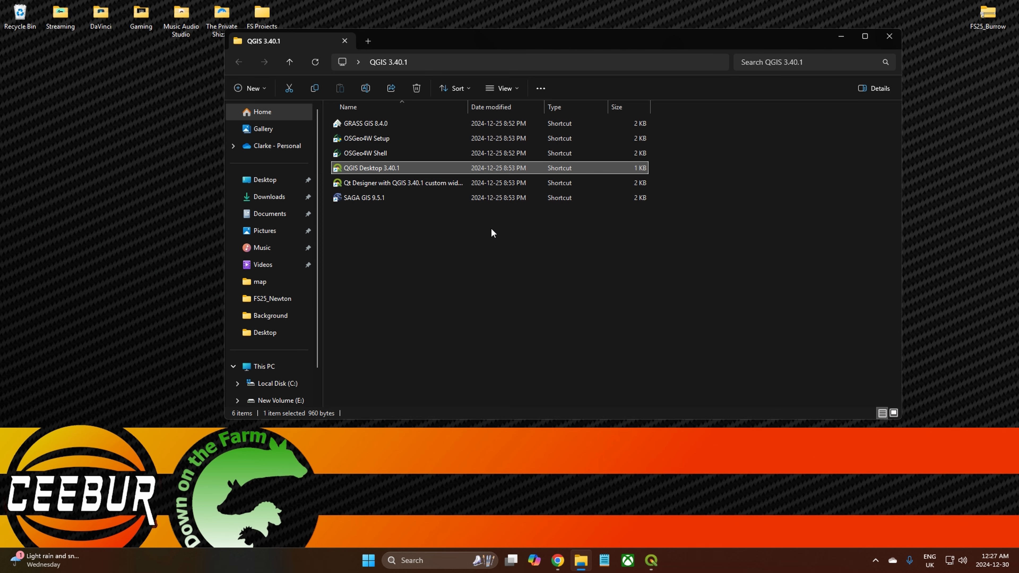
left_click(889, 36)
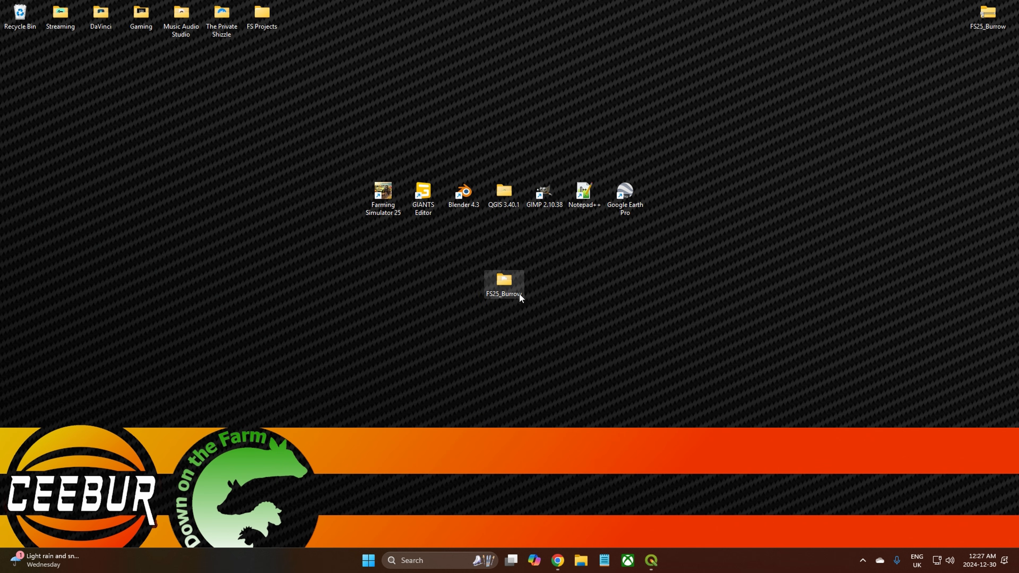
double_click(504, 281)
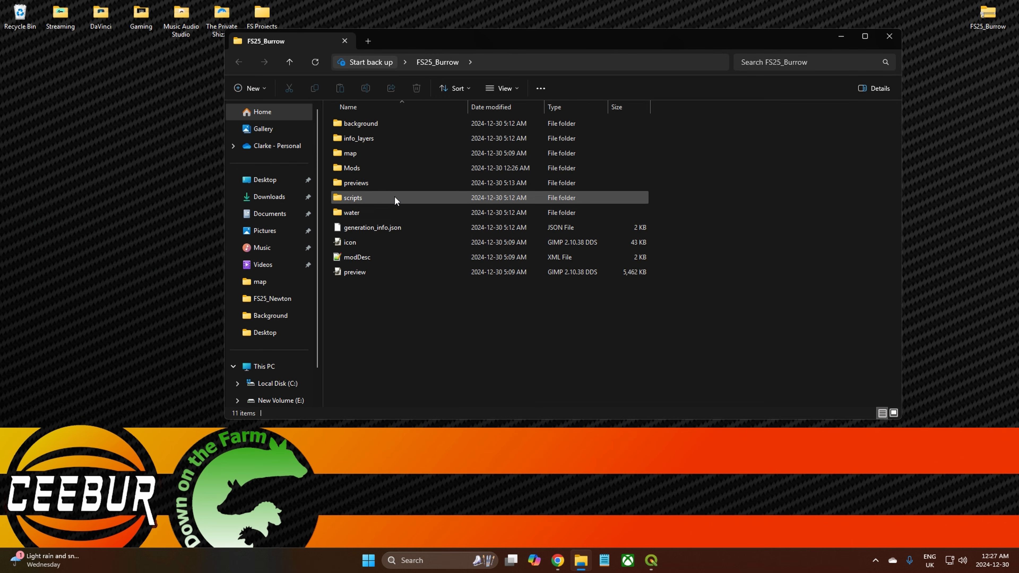
double_click(351, 199)
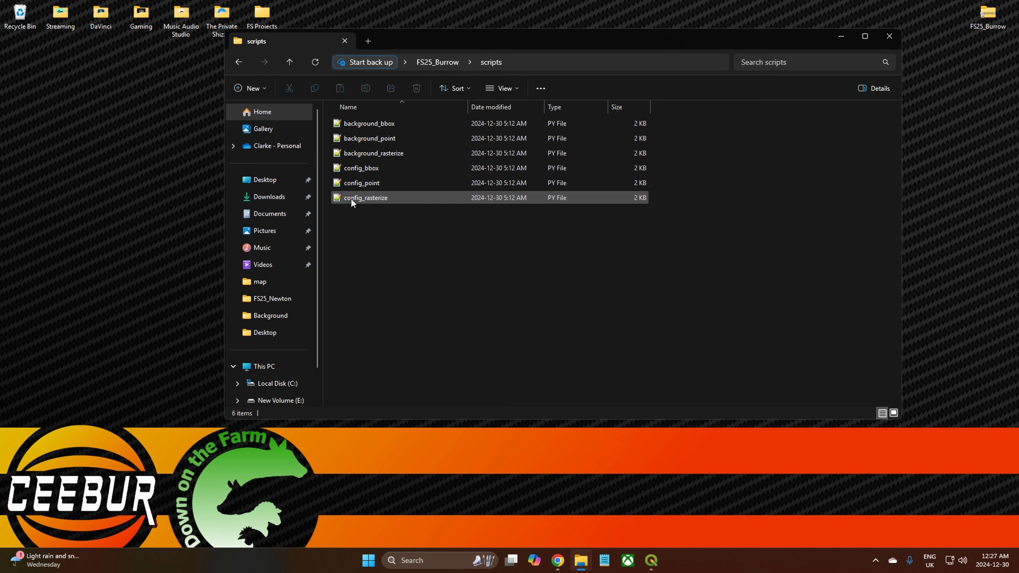
double_click(379, 154)
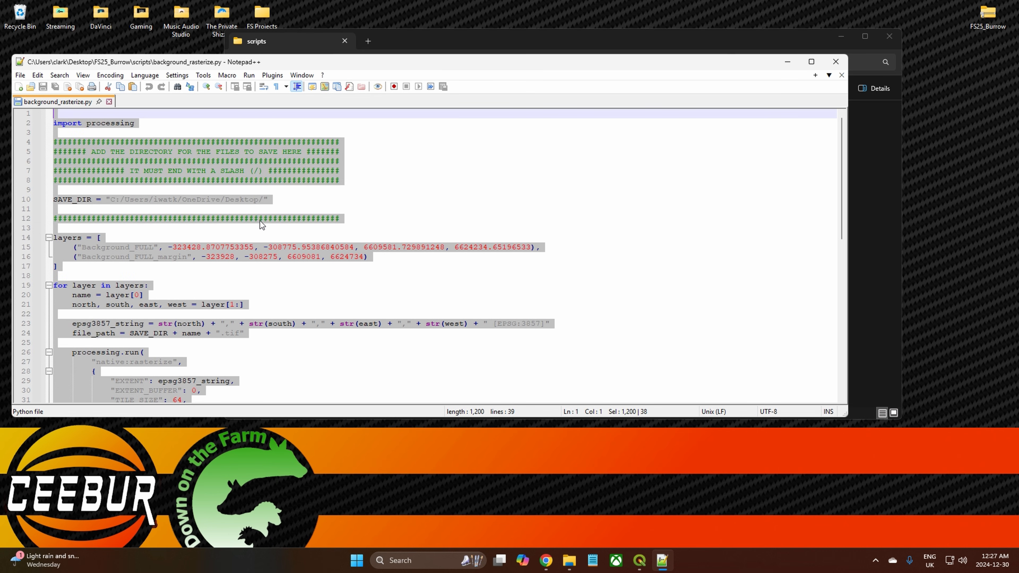
- Copy the entire background_rasterize script, then close Notepad++ and the scripts folder window
scroll(276, 273, "down", 5)
left_click_drag(171, 325, 49, 109)
right_click(144, 165)
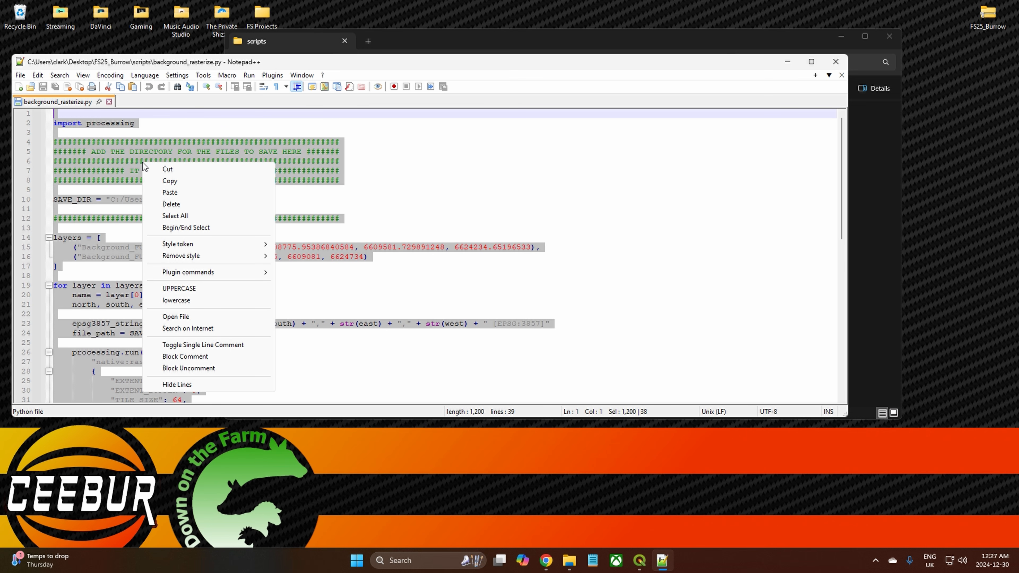
left_click(173, 182)
left_click(836, 61)
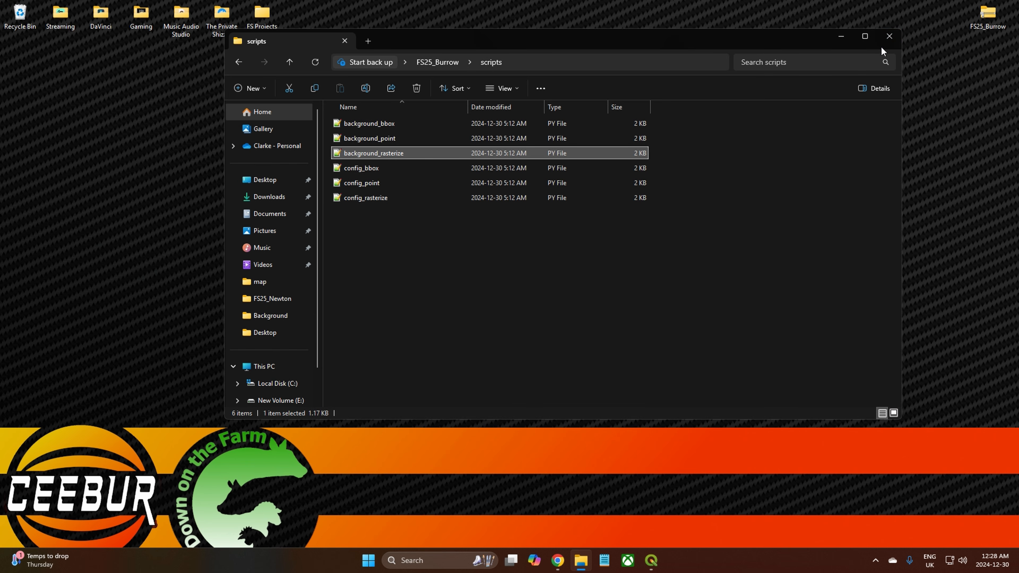
left_click(889, 36)
left_click(588, 318)
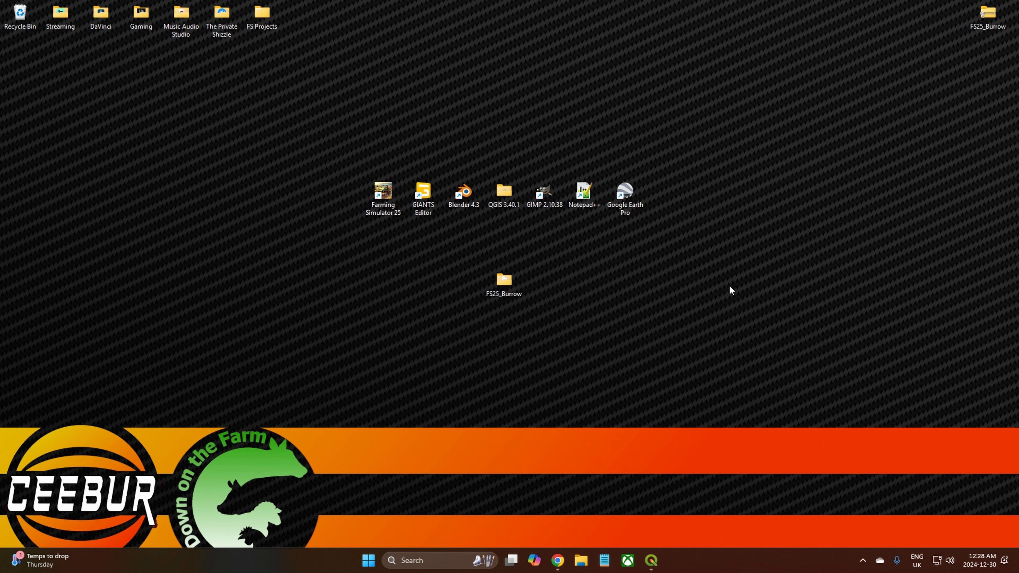
- Switch to QGIS and paste the copied script into the empty Untitled-0 script in the Python Console editor
left_click(651, 560)
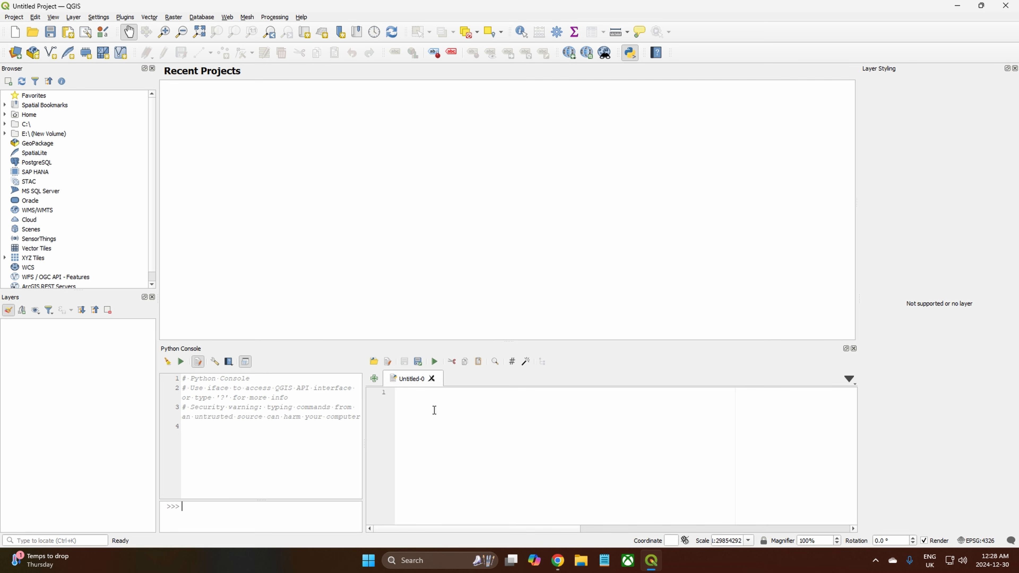
left_click(426, 404)
right_click(426, 403)
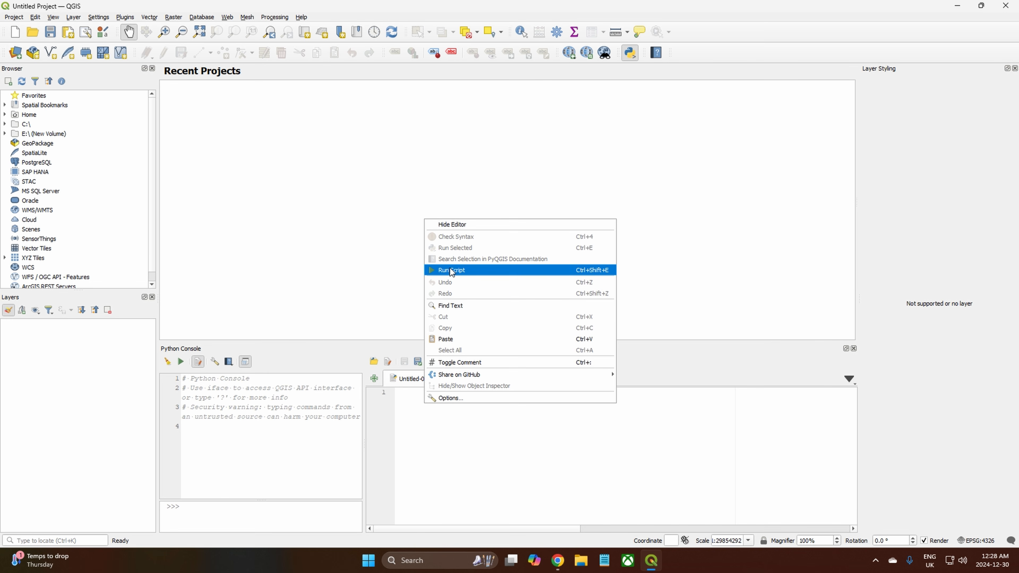
left_click(446, 340)
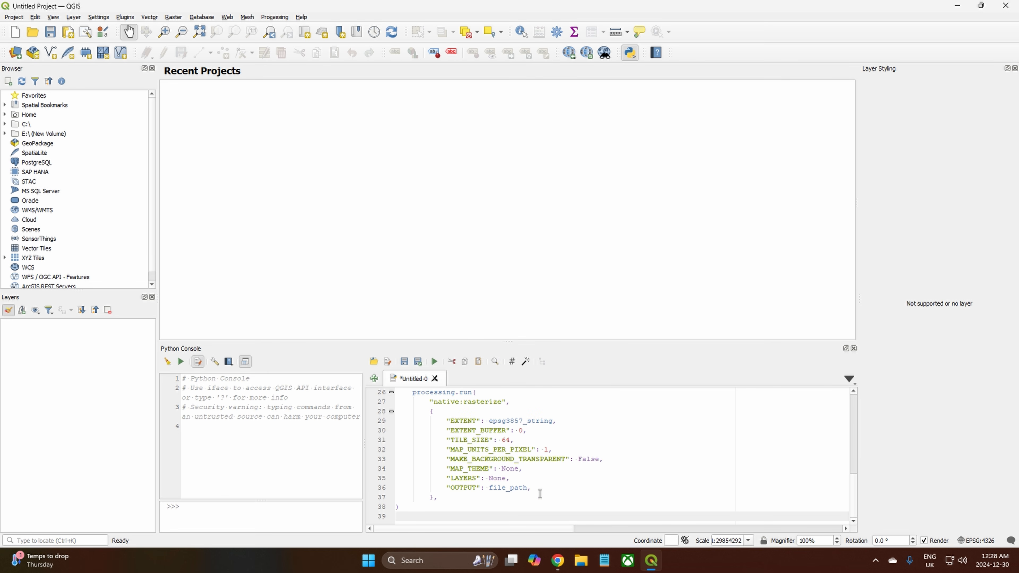
- Delete the "Background_FULL" entry and its empty line from the script's layers list, keeping only "Background_FULL_margin"
scroll(520, 478, "up", 4)
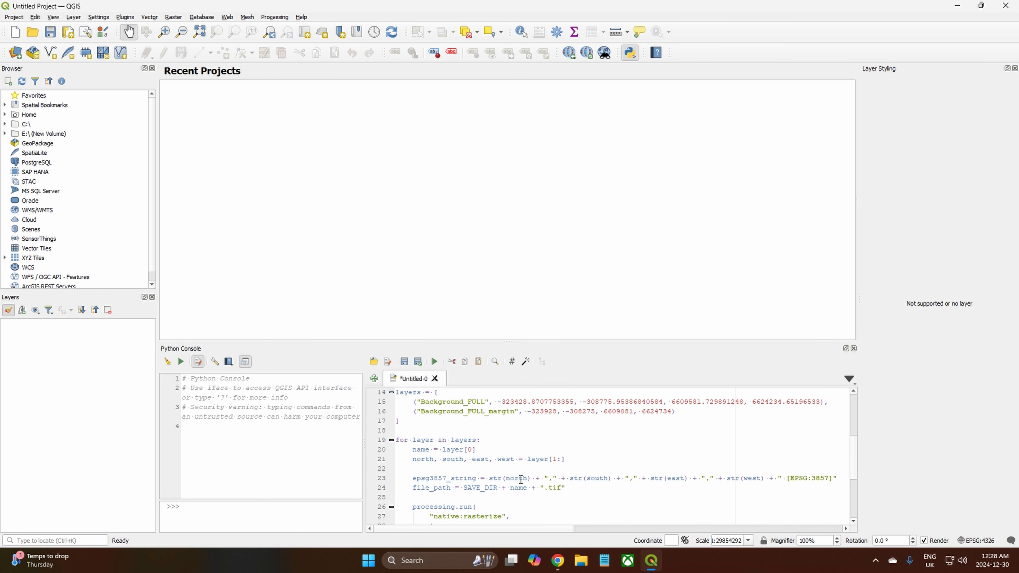
scroll(521, 480, "up", 2)
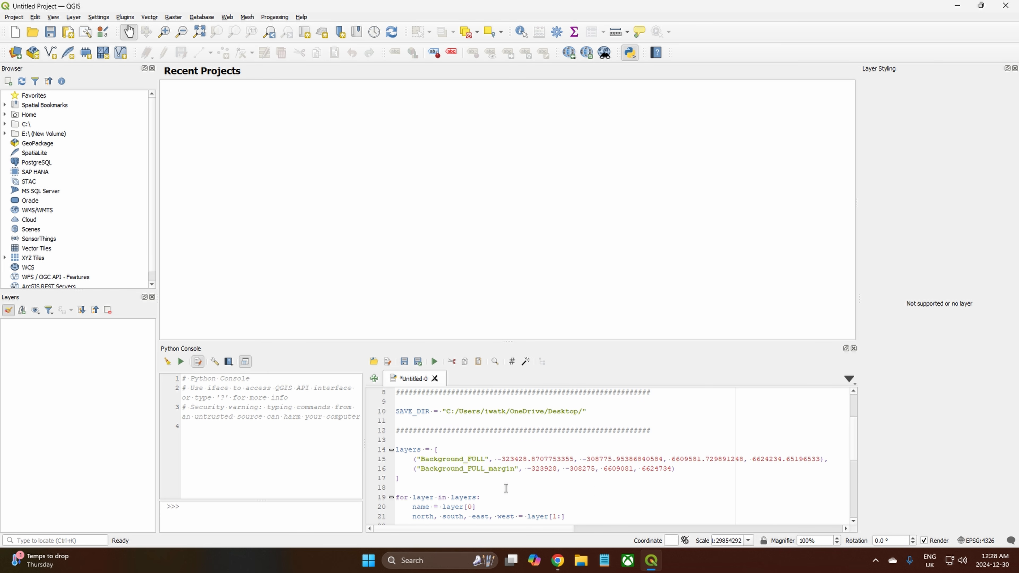
scroll(506, 488, "down", 1)
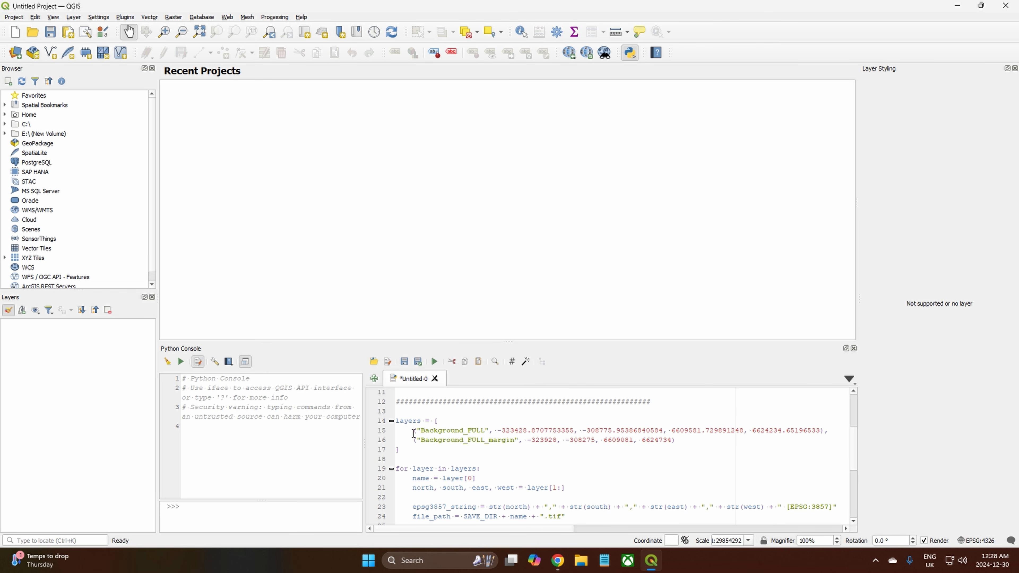
left_click_drag(413, 430, 830, 432)
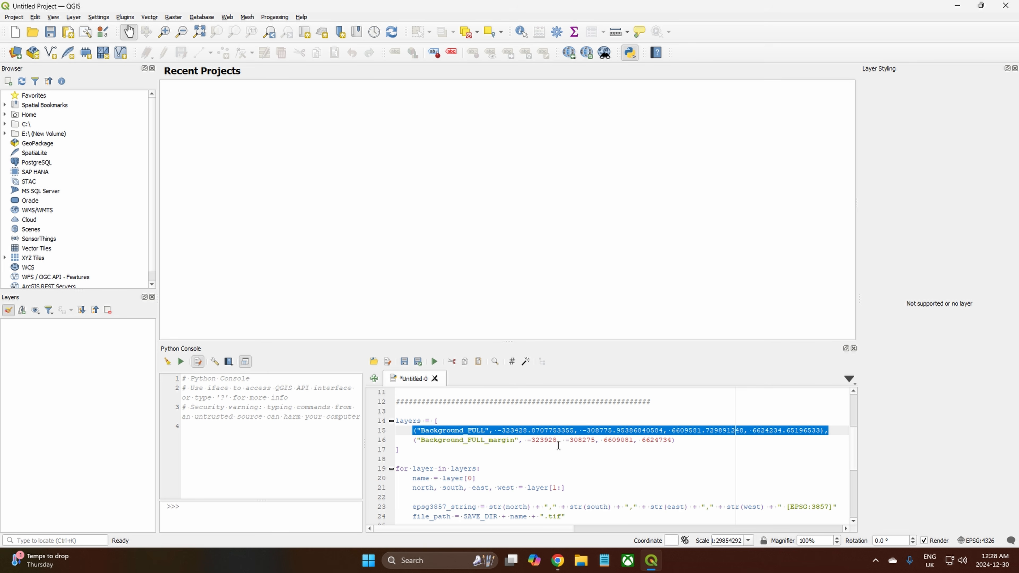
key("Delete")
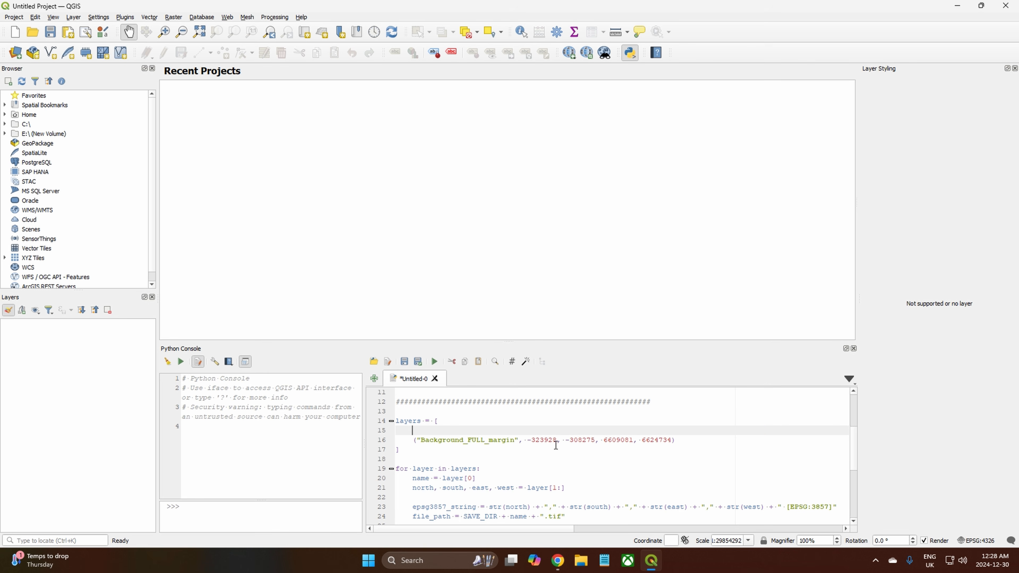
key("BackSpace")
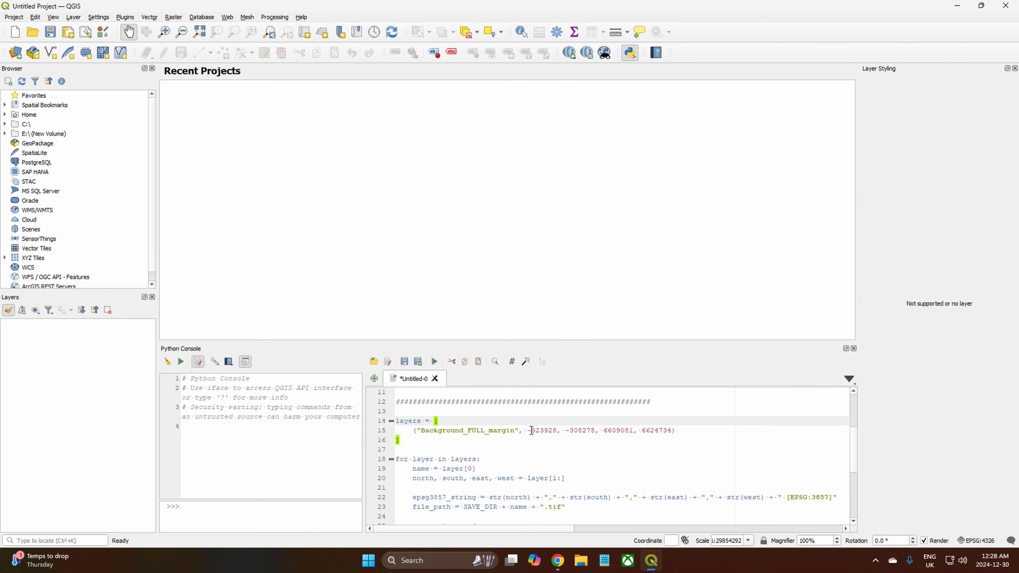
- Create a folder named Background Files inside the Mods folder of the desktop's FS25_Burrow folder
left_click(956, 6)
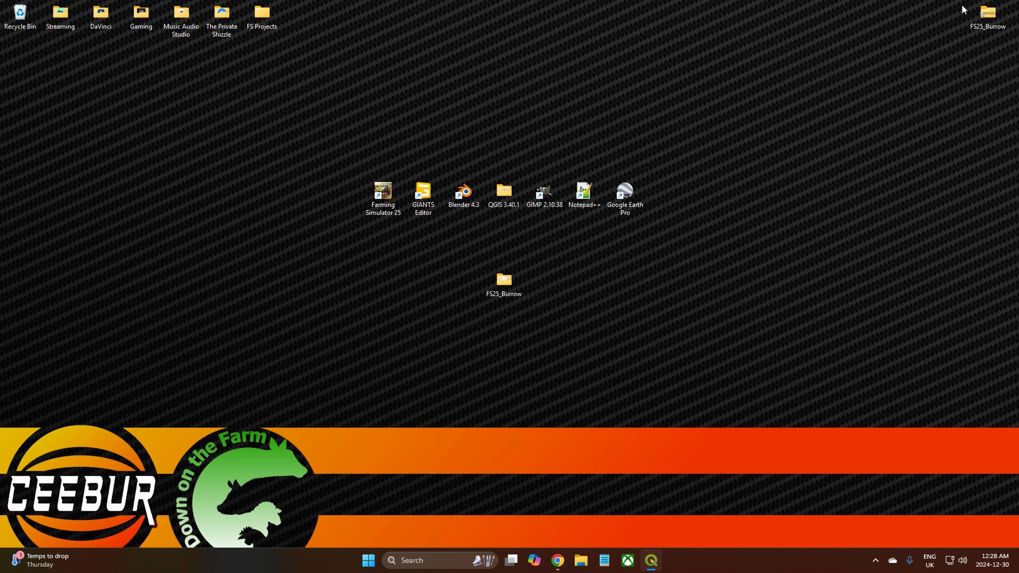
double_click(510, 274)
double_click(362, 168)
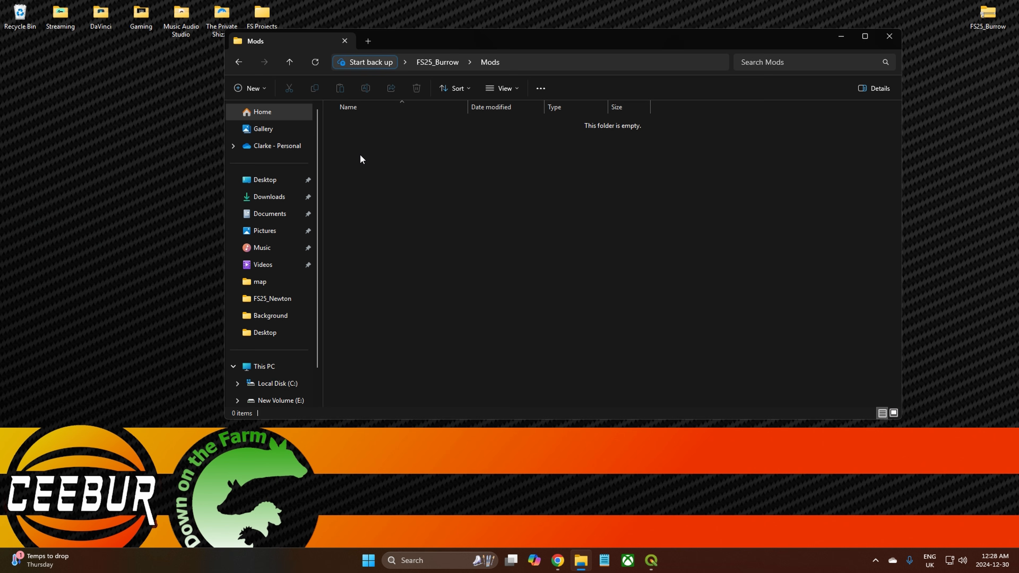
right_click(360, 155)
mouse_move(412, 237)
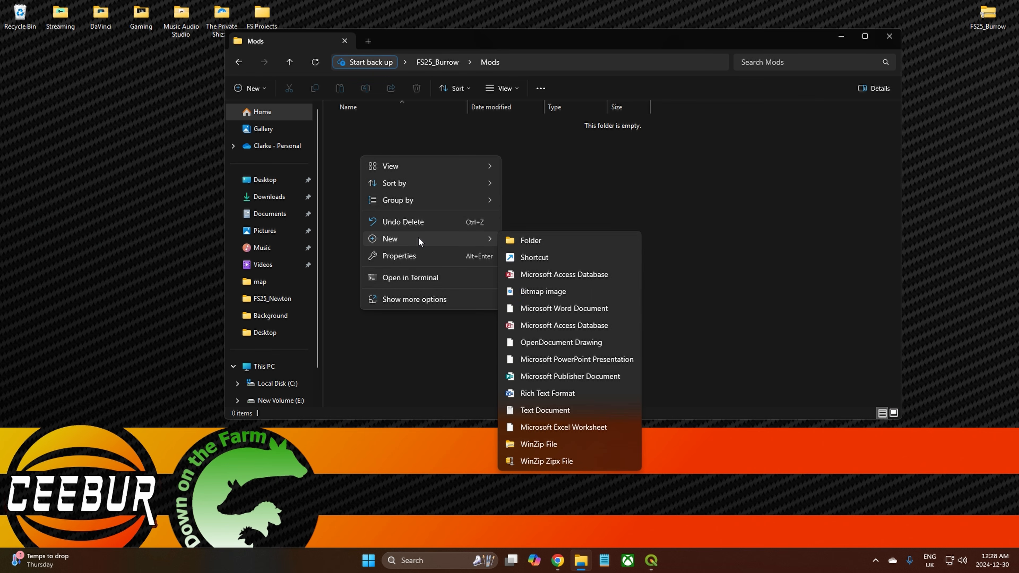
left_click(534, 240)
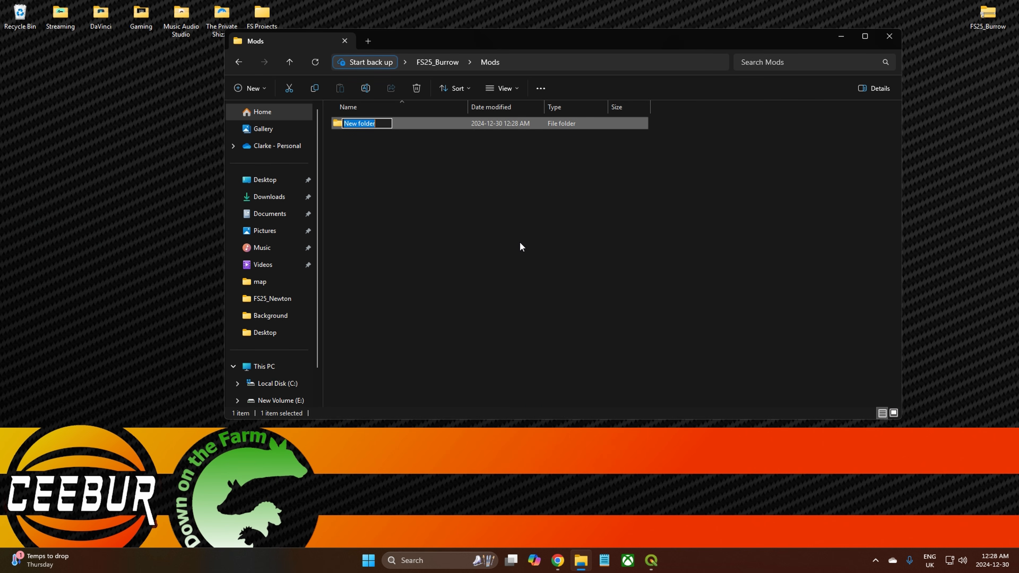
type("Backg")
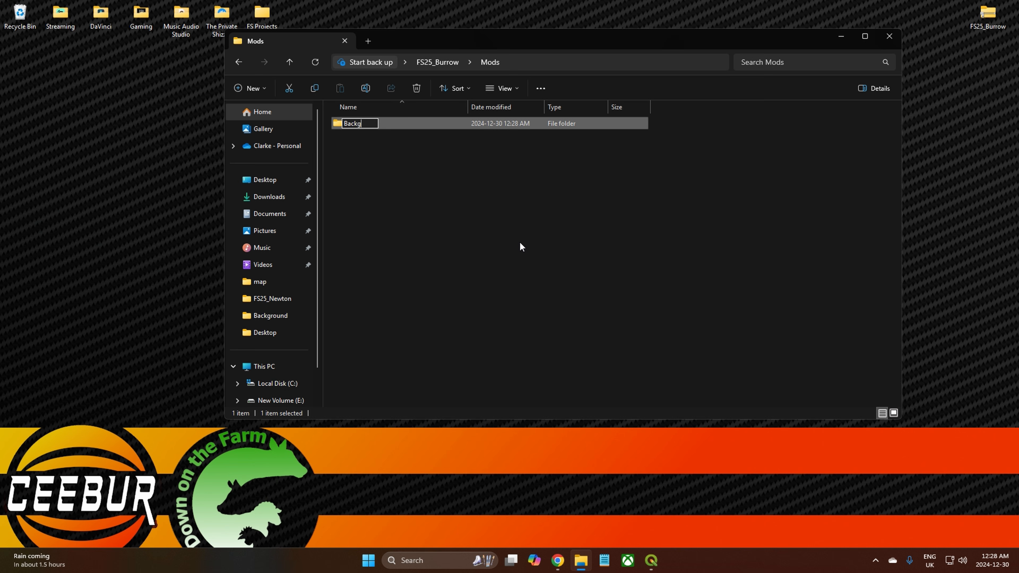
type("round File")
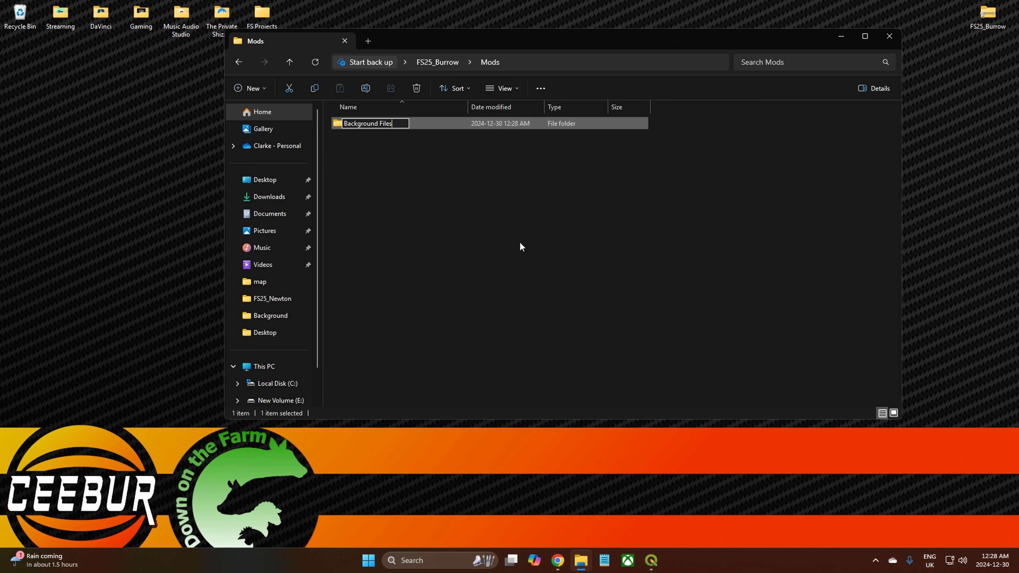
type("s")
left_click(482, 246)
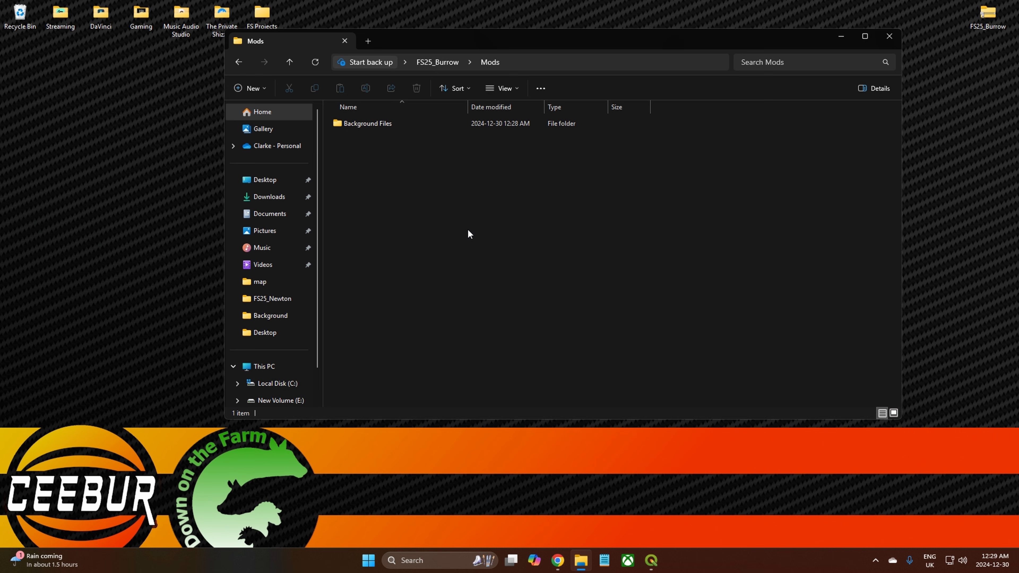
- Open the Background Files folder, copy its full path, and close the folder window
double_click(389, 123)
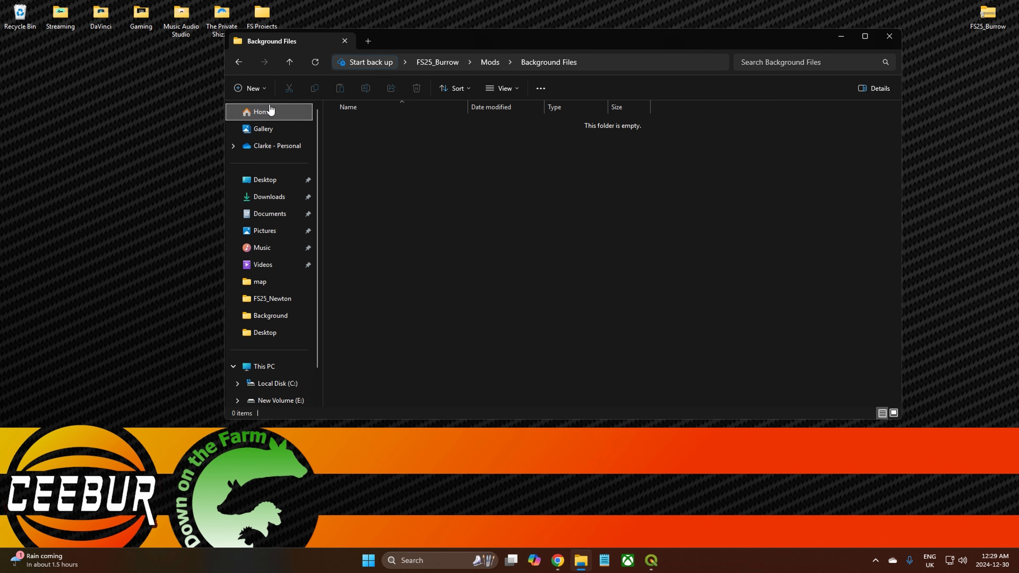
left_click(238, 64)
left_click(238, 63)
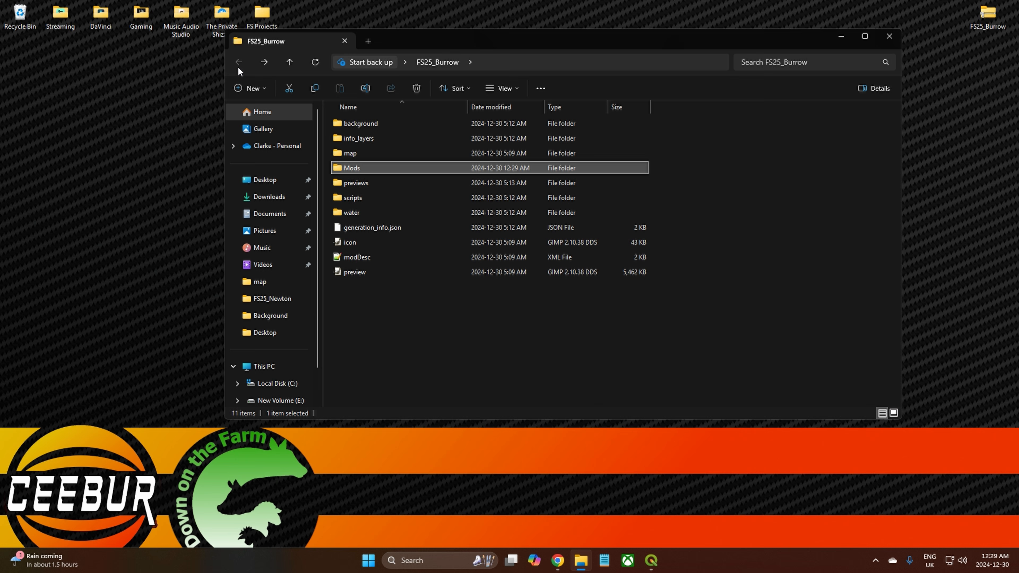
left_click(263, 64)
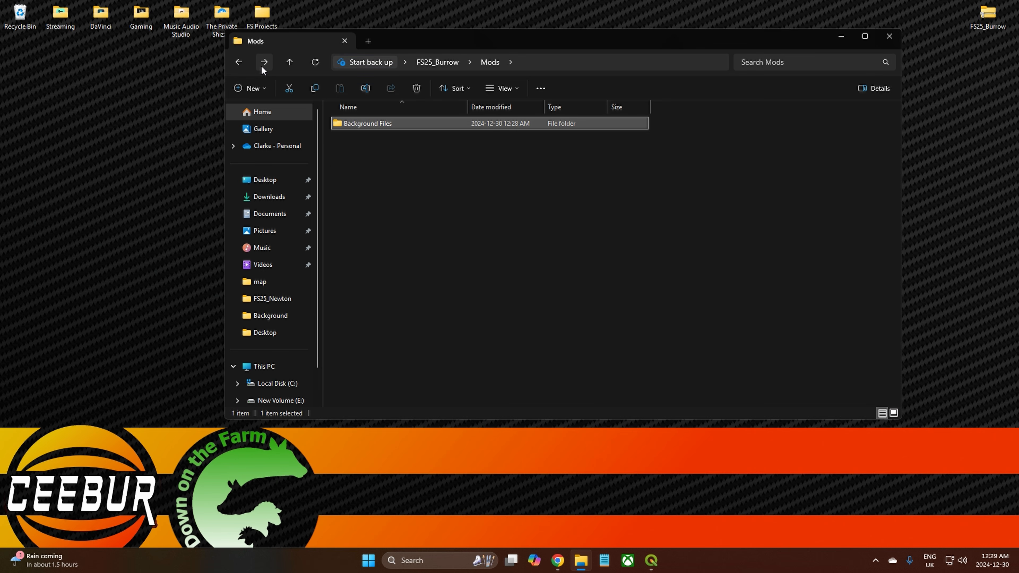
double_click(380, 126)
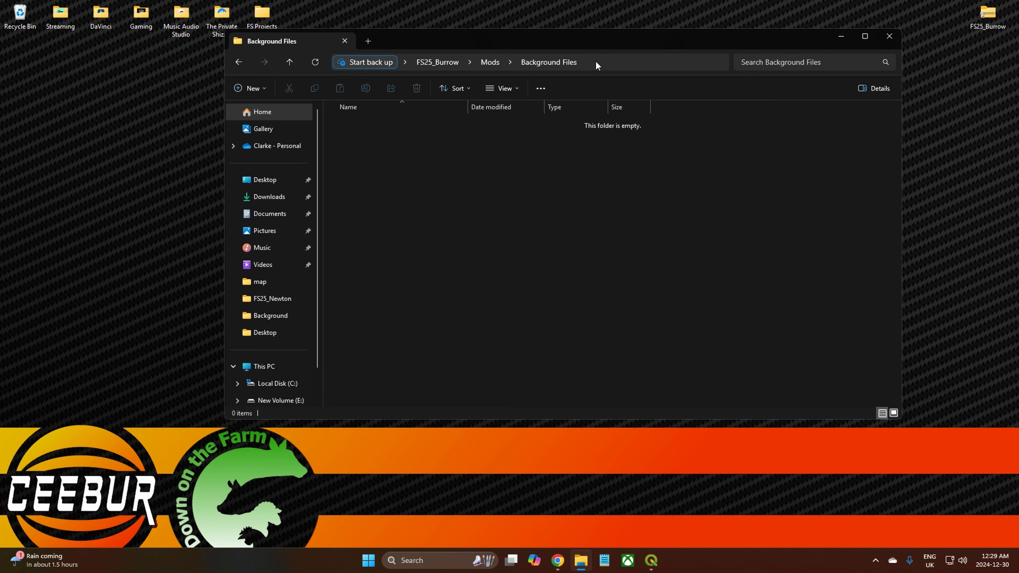
left_click(586, 62)
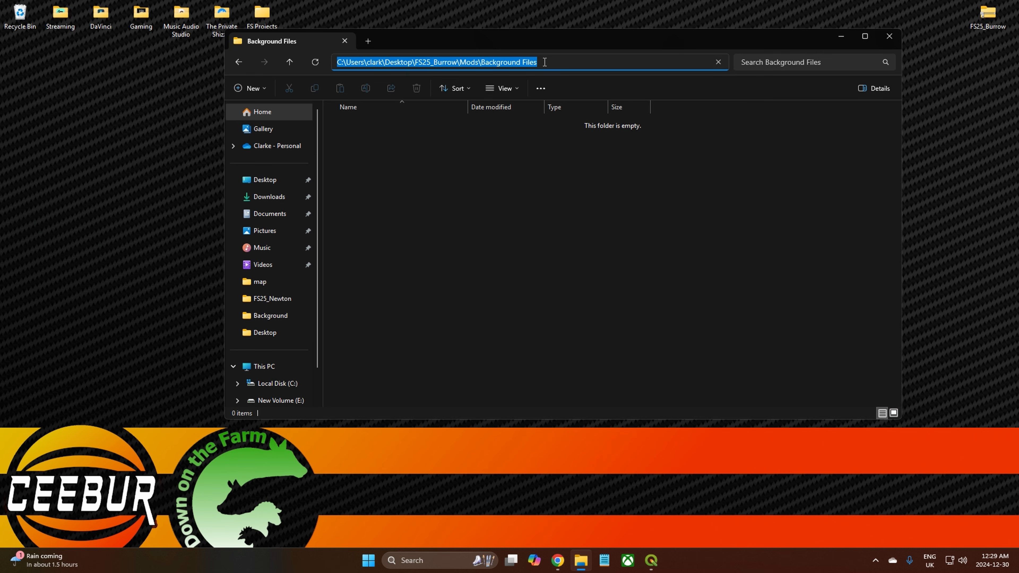
right_click(524, 63)
left_click(553, 88)
left_click(895, 41)
left_click(832, 304)
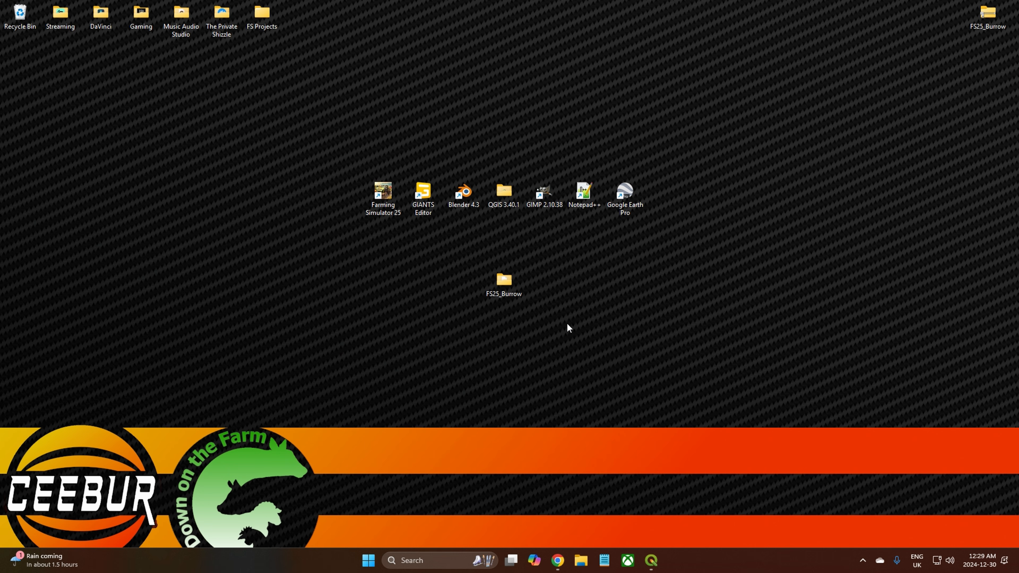
- In the QGIS script, replace the SAVE_DIR path between the quotes with the copied Background Files folder path
left_click(651, 560)
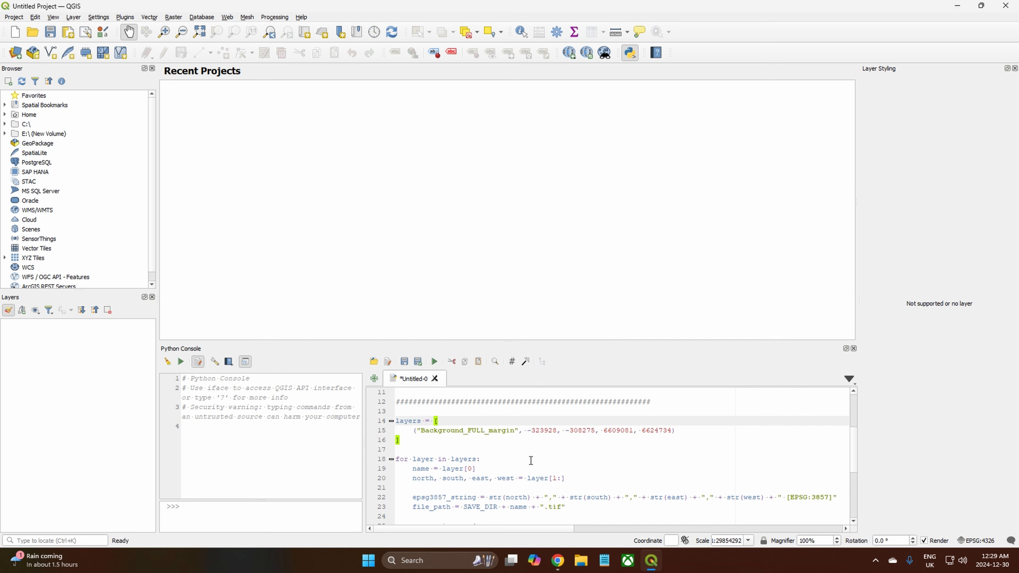
scroll(477, 467, "up", 1)
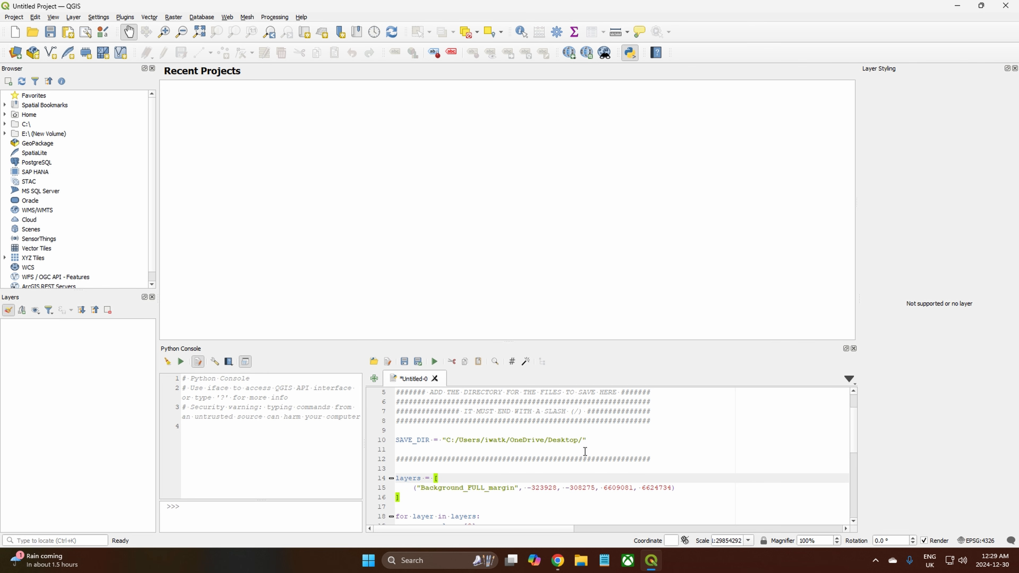
left_click_drag(582, 441, 448, 440)
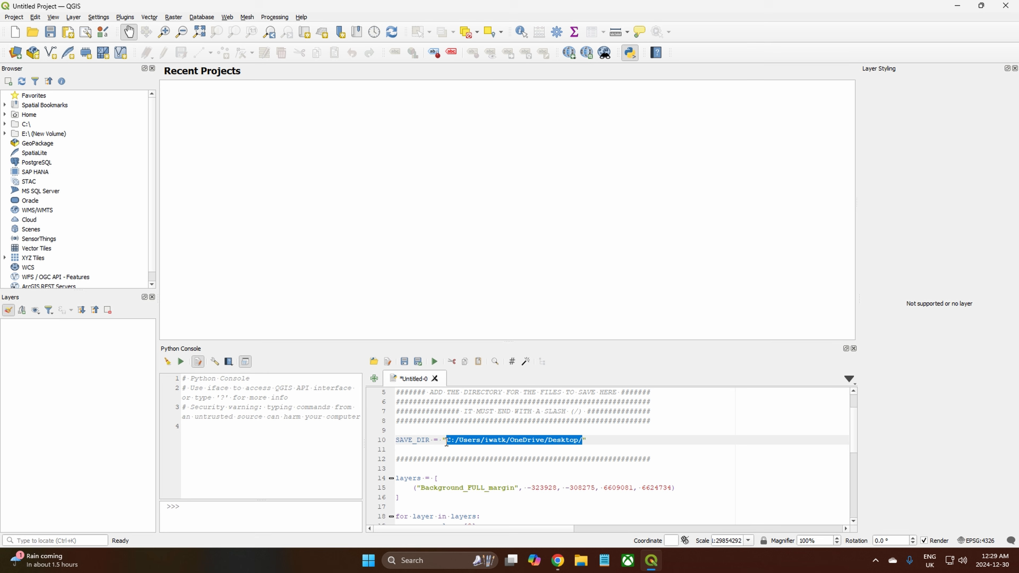
right_click(480, 441)
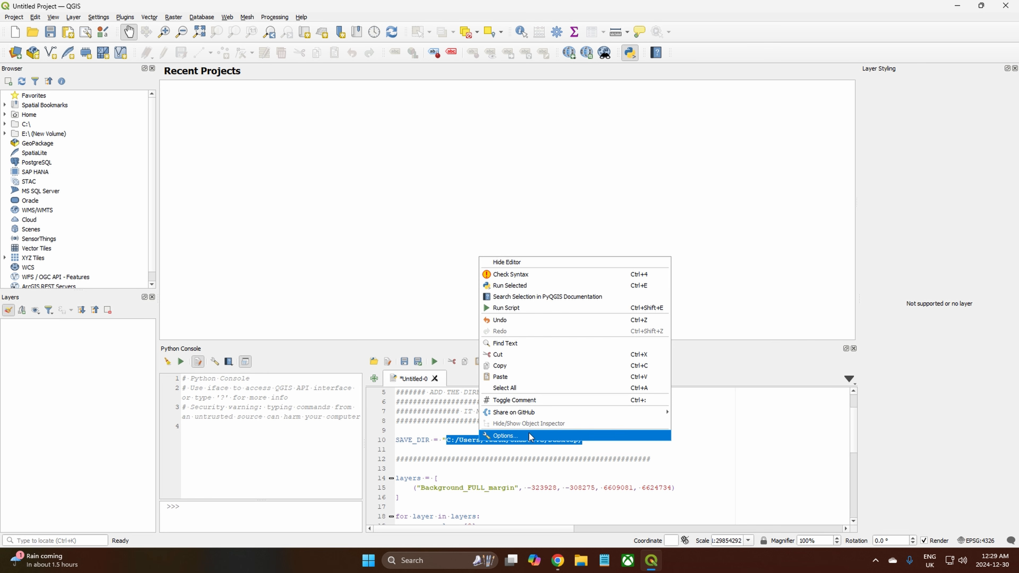
left_click(510, 376)
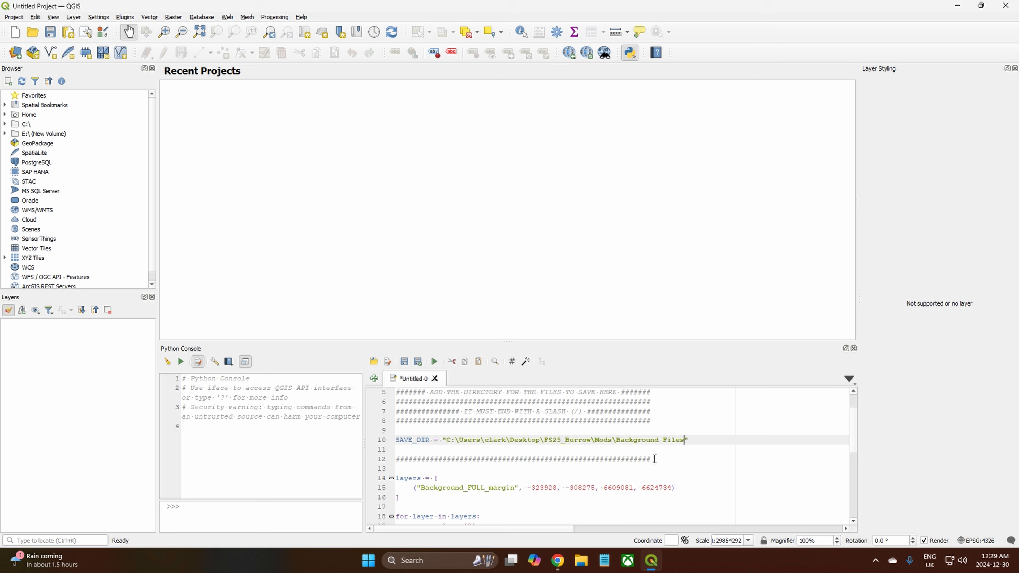
- Replace every backslash in the script's SAVE_DIR path with a forward slash and end the path with a slash
type("/")
left_click(616, 441)
key("BackSpace")
type("/")
key("BackSpace")
type("/")
left_click(544, 440)
key("BackSpace")
type("/")
left_click(511, 440)
key("BackSpace")
type("/")
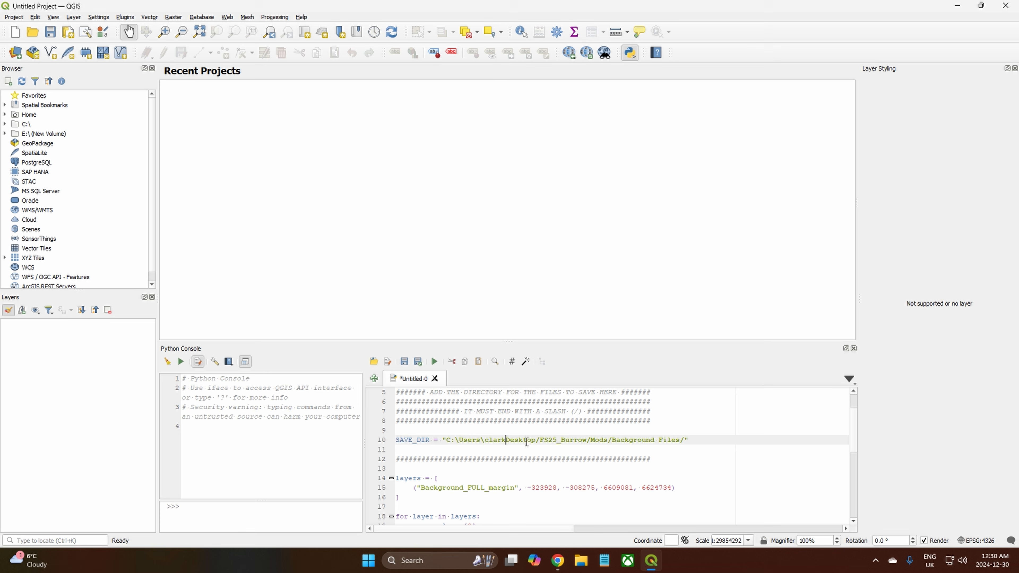
left_click(484, 440)
key("BackSpace")
type("/")
left_click(459, 440)
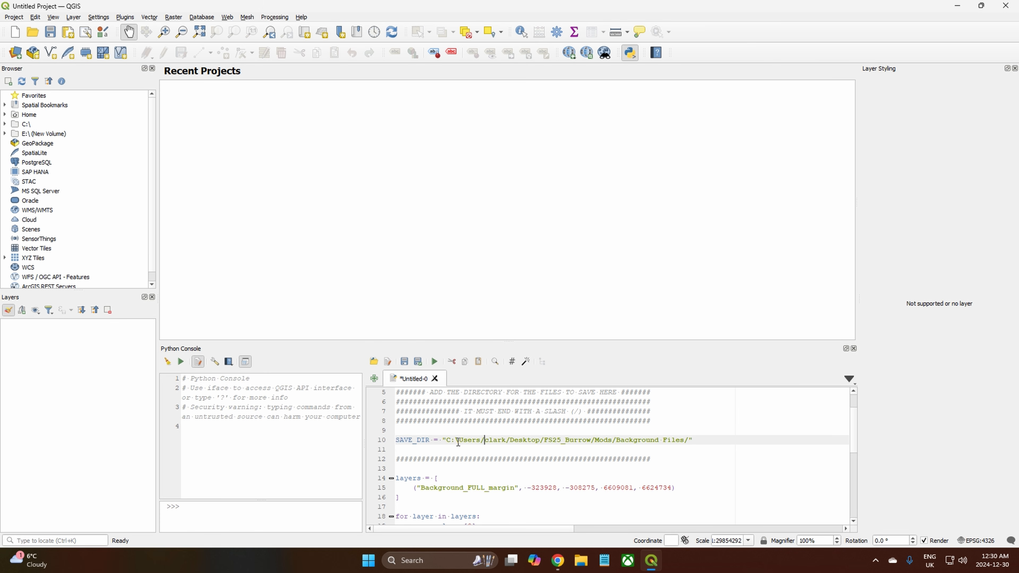
key("BackSpace")
type("/")
- Add the Google Satellite layer from QuickMapServices to the project and run the background script
left_click(228, 19)
mouse_move(250, 41)
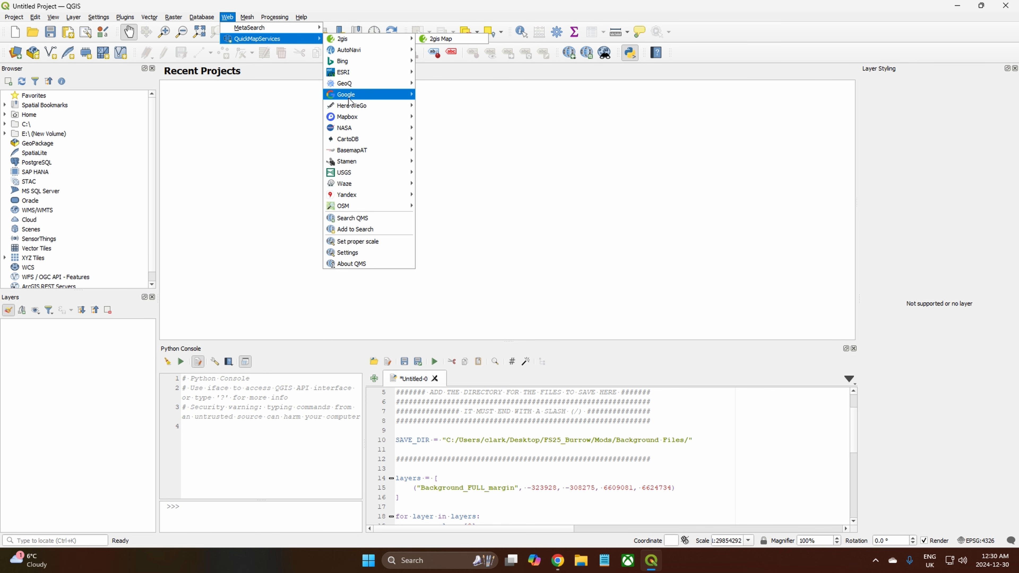
mouse_move(350, 99)
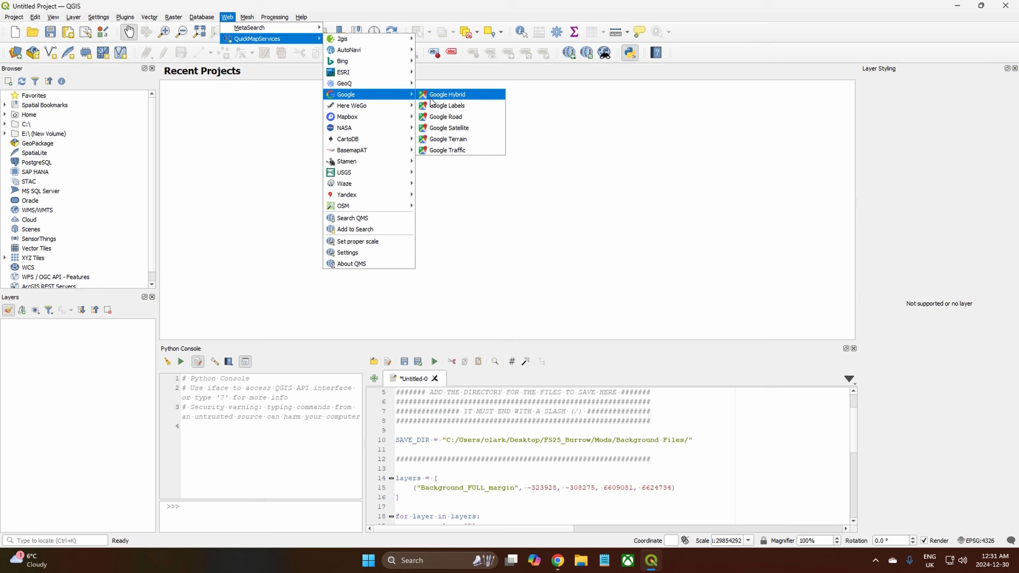
left_click(446, 129)
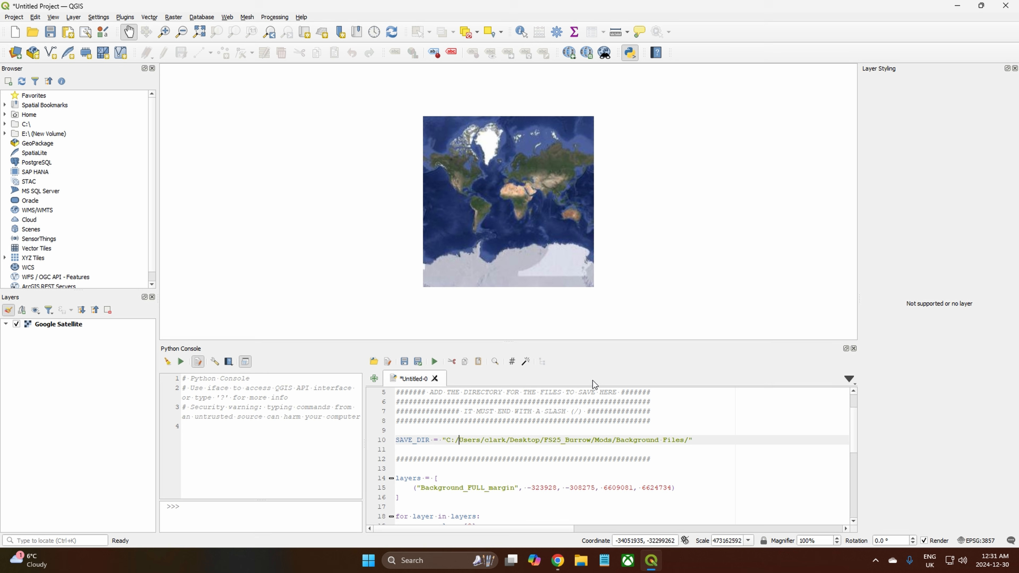
left_click(434, 363)
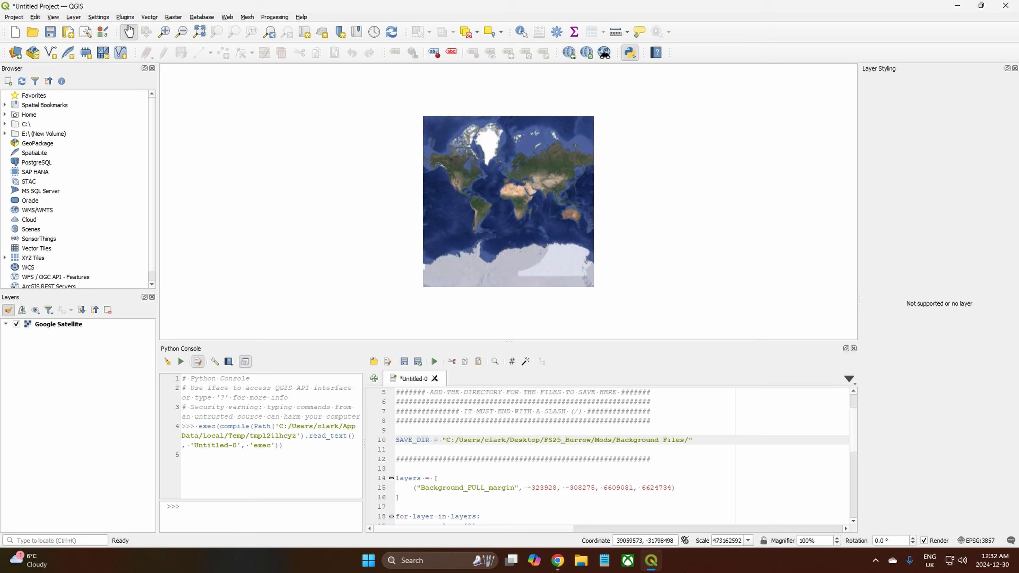
- Check the exported image in the Background Files folder inside FS25_Burrow's Mods folder, and minimize the folder window
left_click(655, 563)
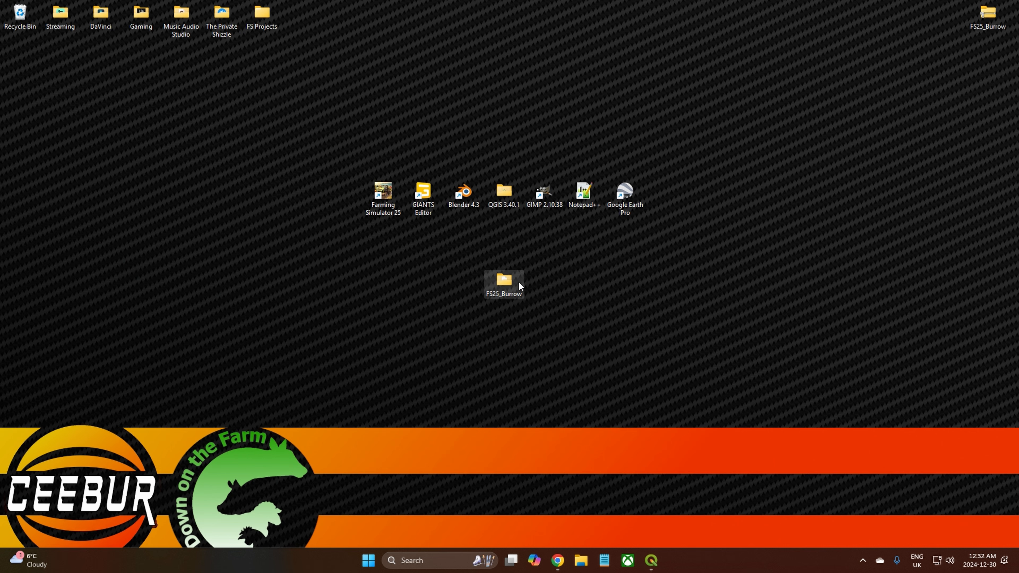
double_click(504, 280)
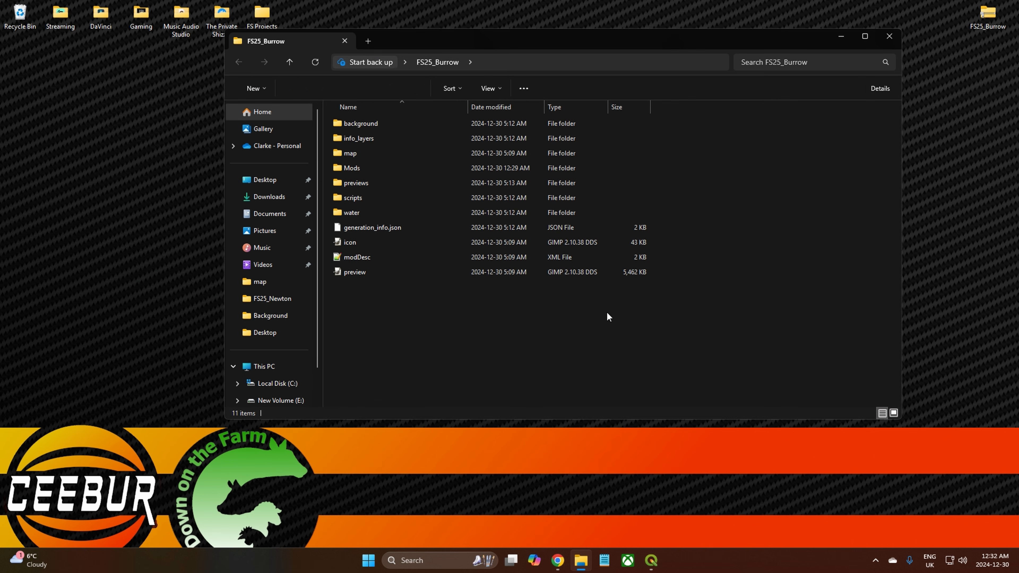
double_click(354, 166)
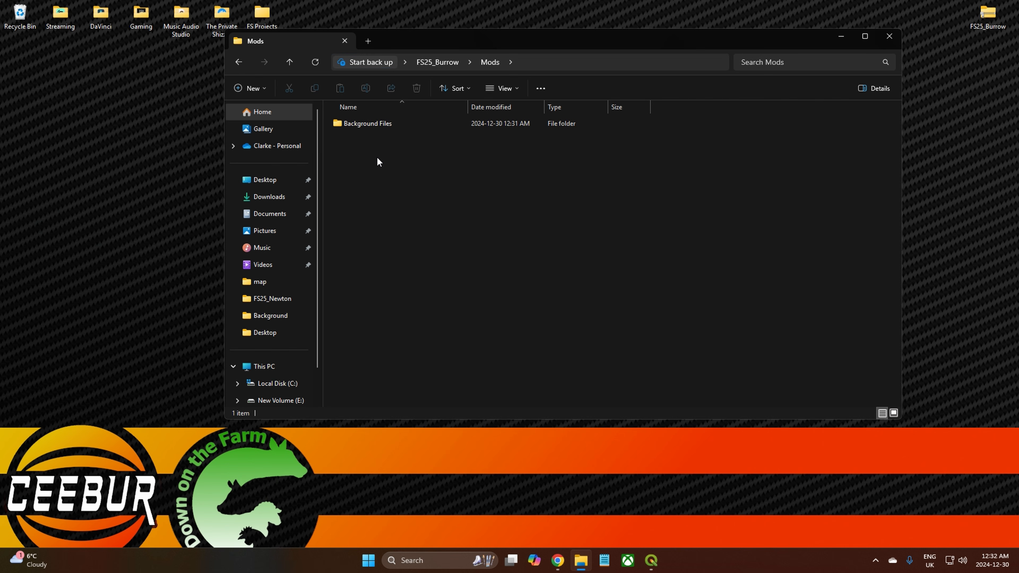
double_click(377, 125)
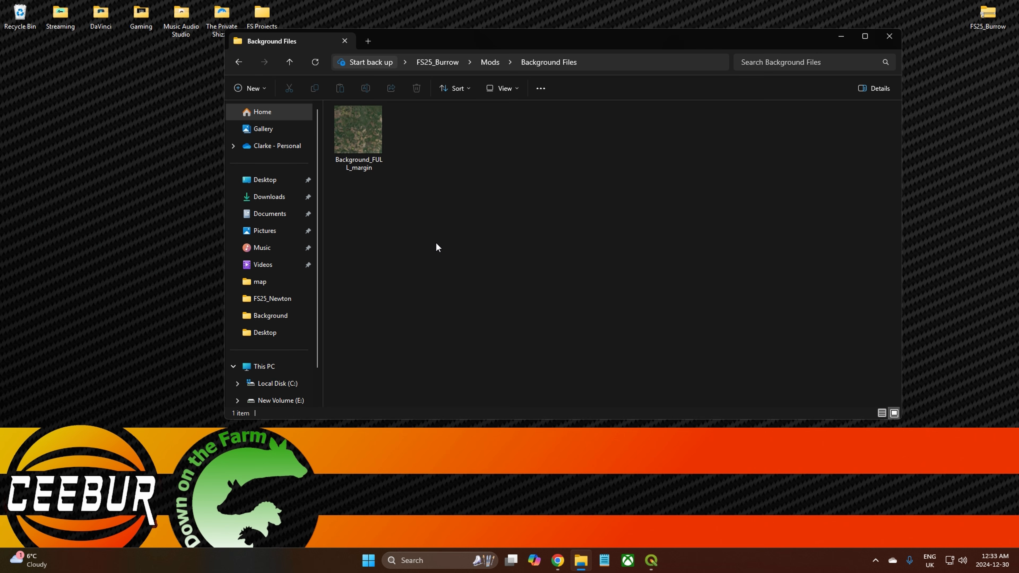
left_click(837, 37)
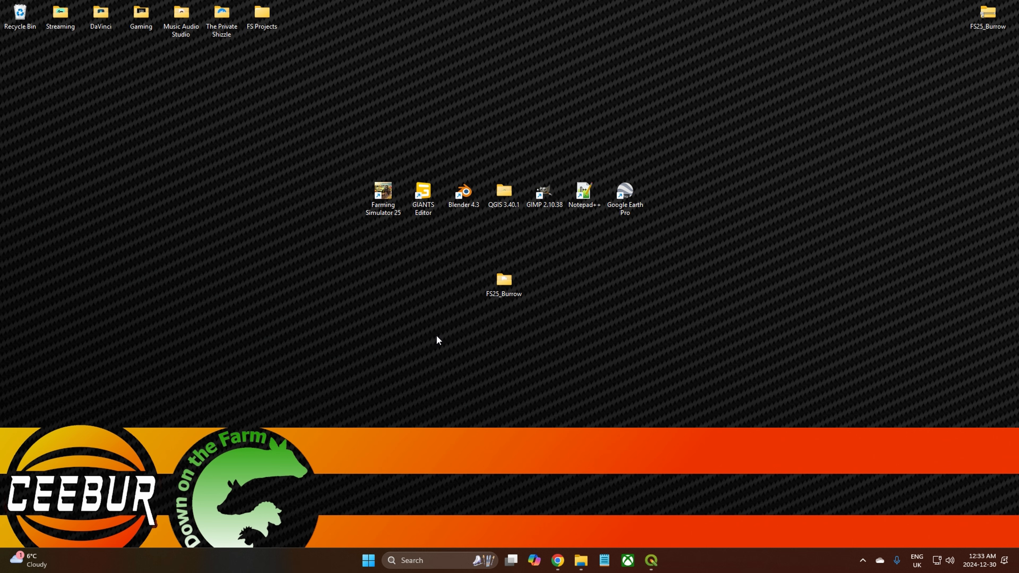
- Open the map i3D file from FS25_Burrow's map folder in GIANTS Editor and dismiss the welcome window
double_click(508, 283)
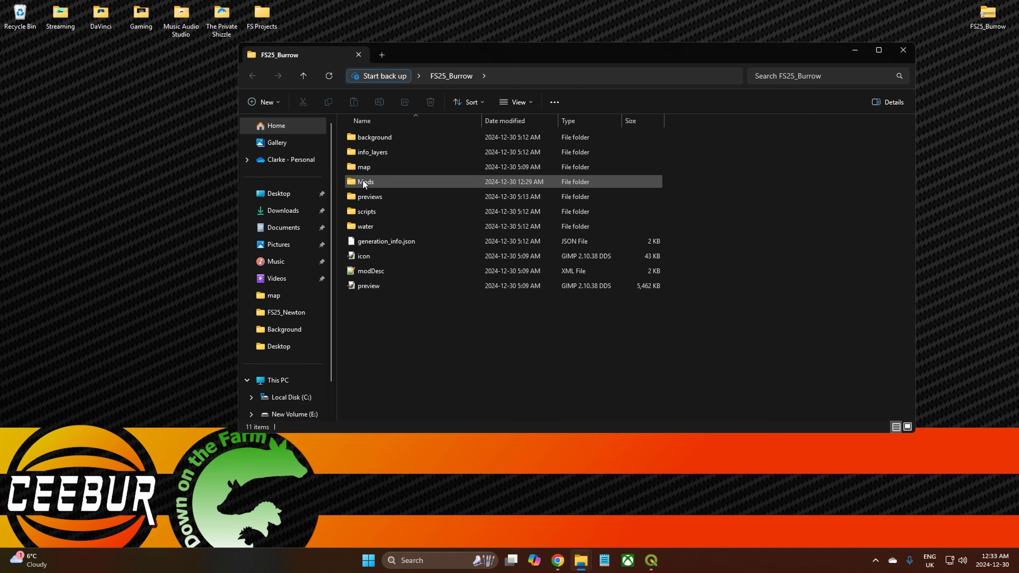
double_click(364, 168)
left_click(369, 168)
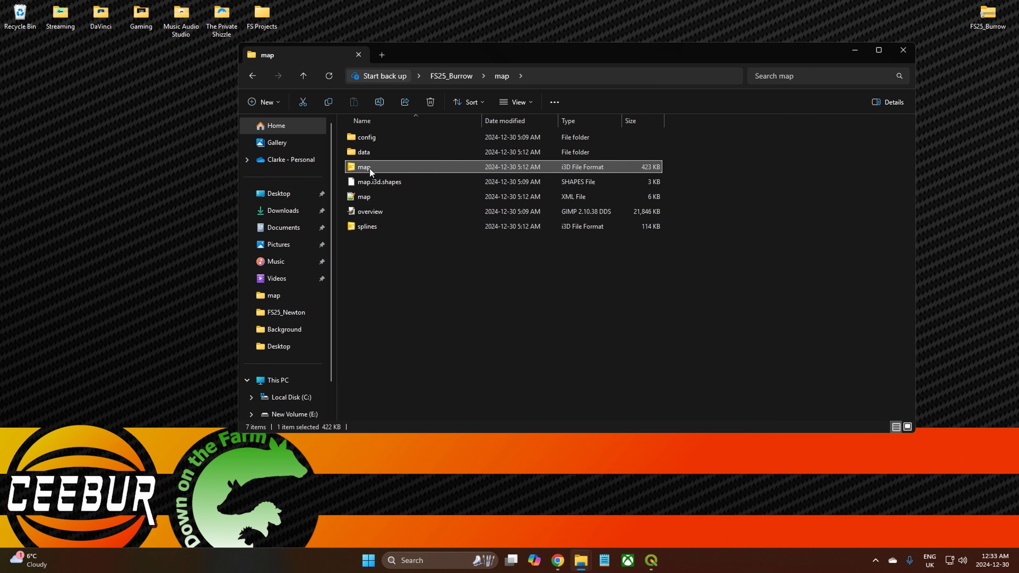
double_click(369, 168)
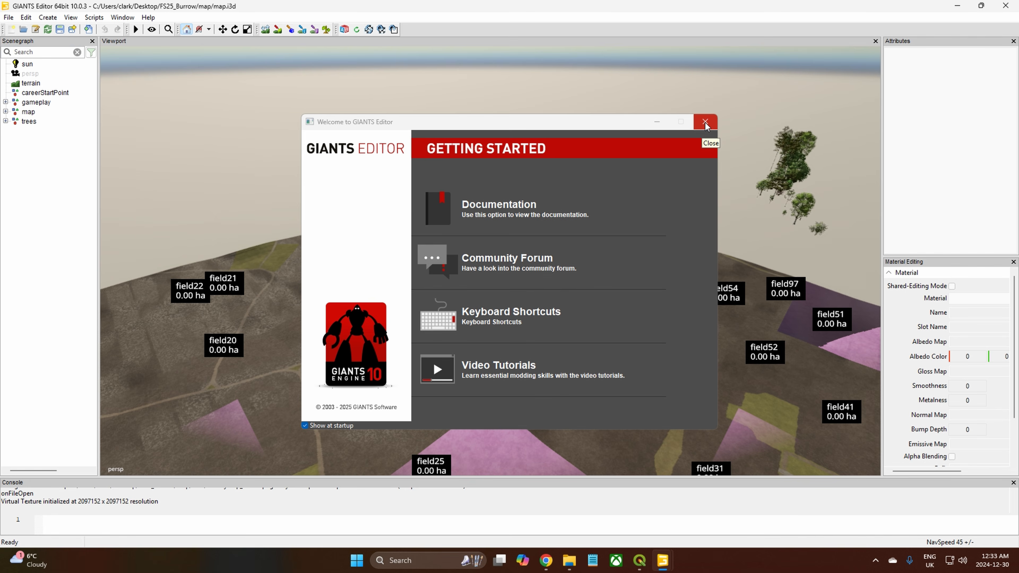
left_click(704, 122)
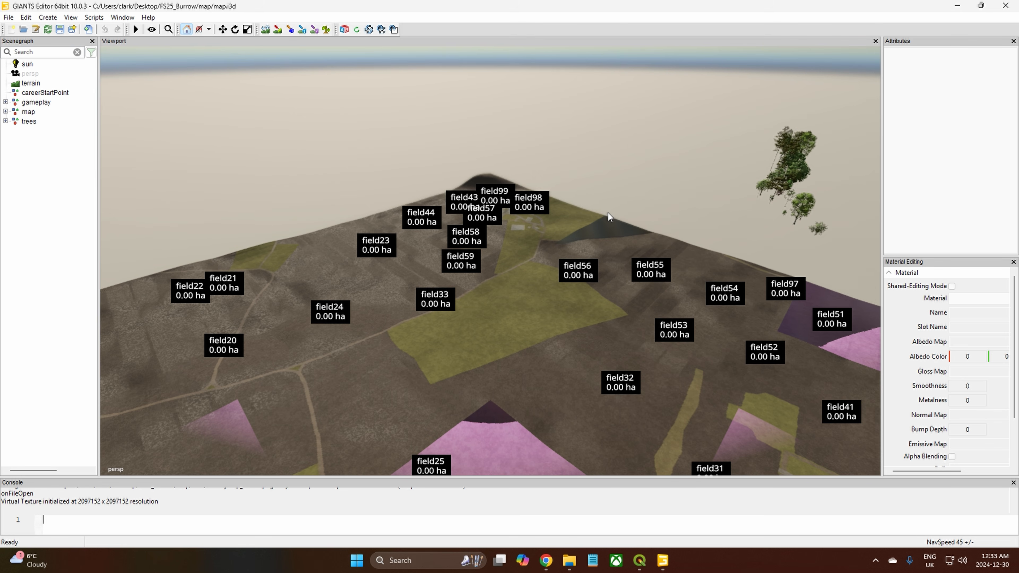
- Examine the whole map terrain and its field layout from above
right_click_drag(640, 174, 476, 470, "alt")
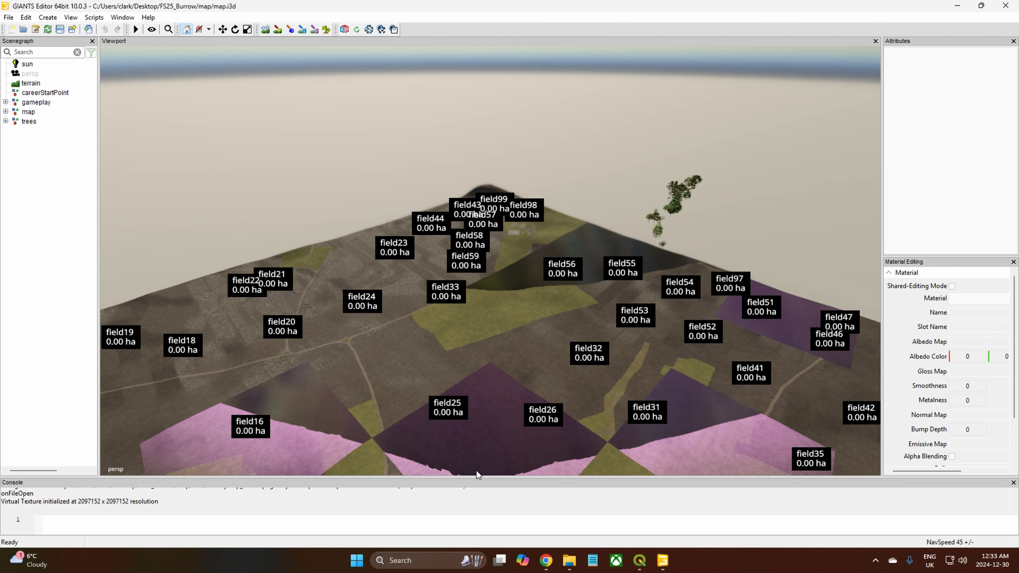
right_click_drag(466, 199, 433, 382, "alt")
left_click_drag(489, 287, 494, 344, "alt")
right_click_drag(671, 248, 537, 373, "alt")
right_click_drag(686, 216, 447, 373, "alt")
middle_click_drag(482, 335, 530, 106, "alt")
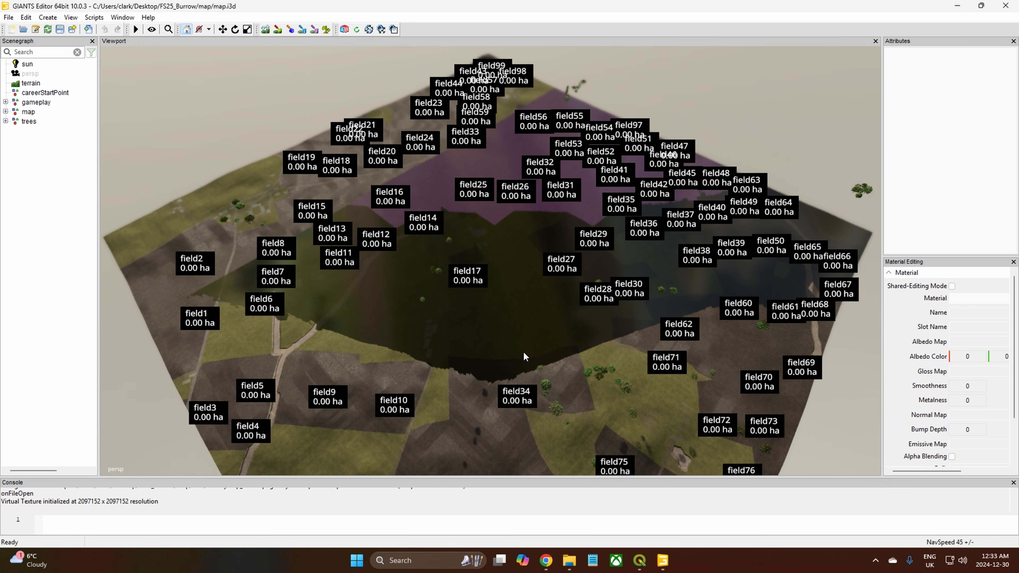
middle_click_drag(523, 352, 530, 241, "alt")
middle_click_drag(512, 316, 540, 267, "alt")
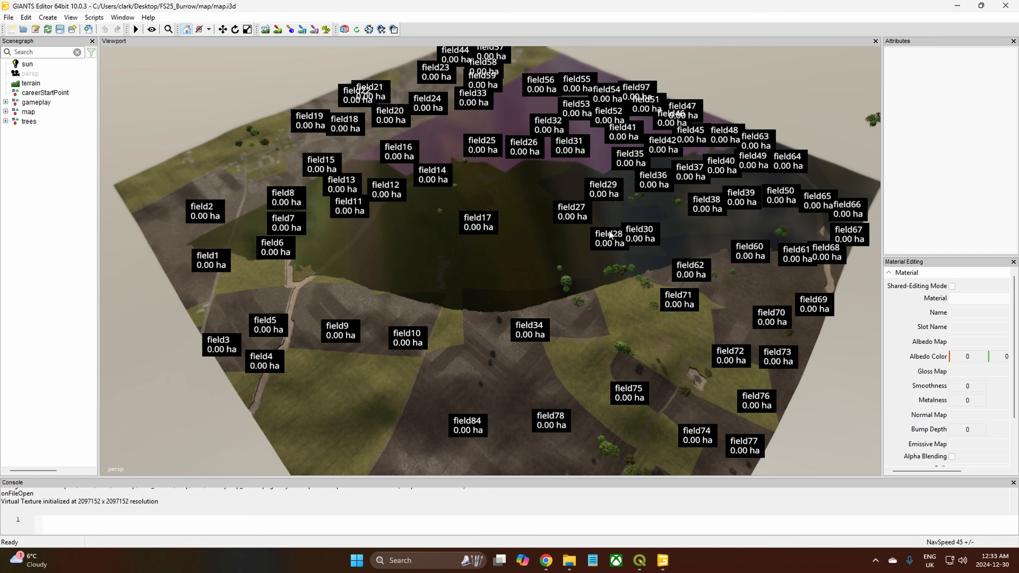
mouse_move(609, 231)
right_mouse_down("alt")
mouse_move(534, 375)
mouse_move(492, 400)
right_mouse_up("alt")
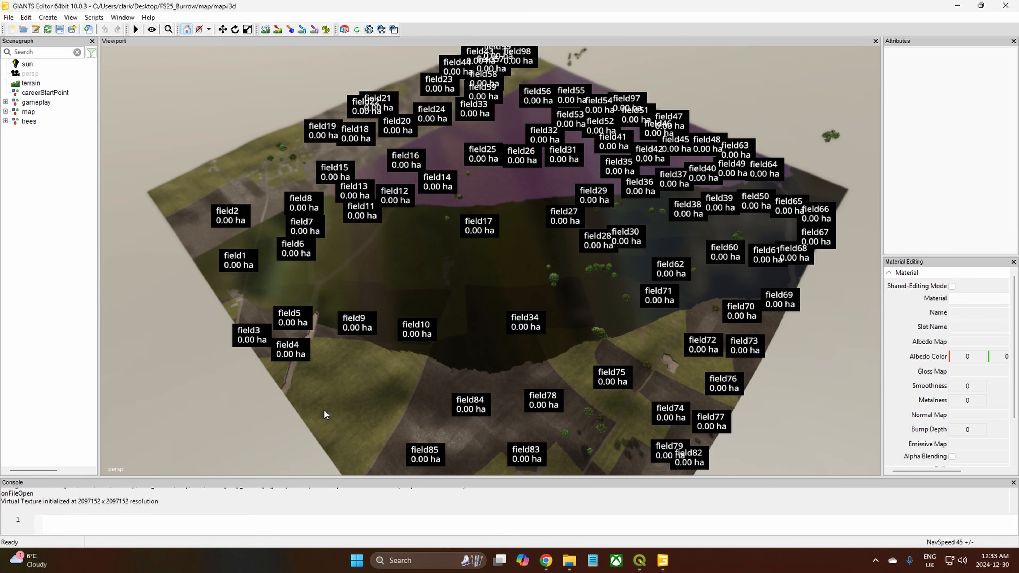
left_click_drag(307, 356, 426, 277, "alt")
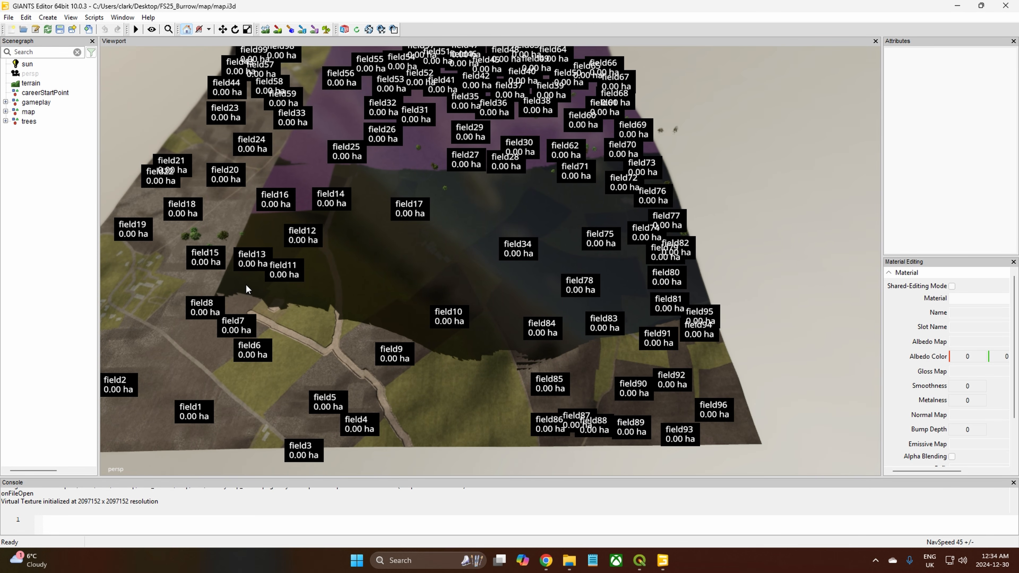
- Inspect the terrain up close around fields 6 to 17, including the sunken channels and nearby ground textures
right_click_drag(245, 287, 473, 187, "alt")
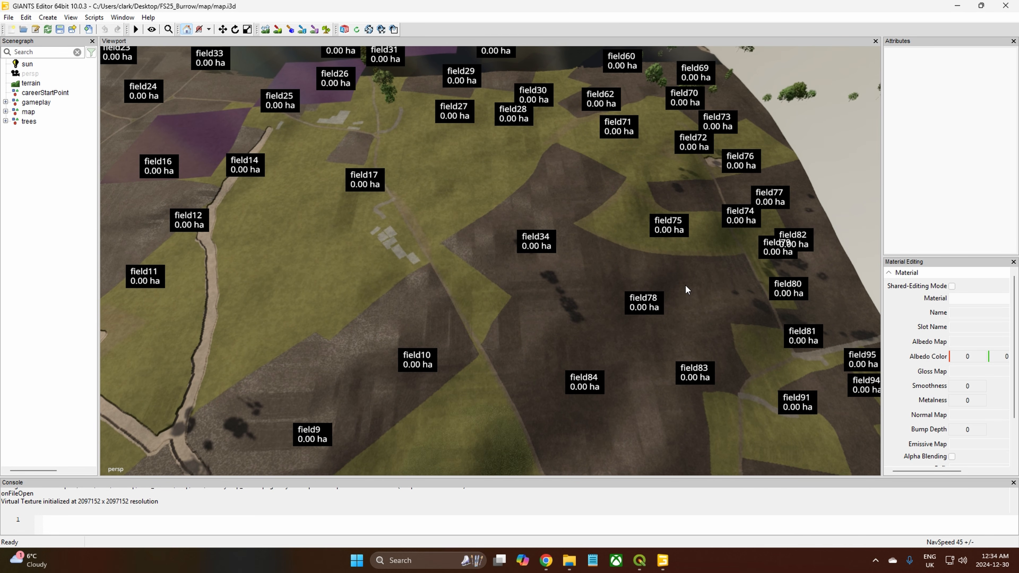
right_click_drag(684, 285, 670, 324, "alt")
left_click_drag(670, 324, 671, 265, "alt")
middle_click_drag(391, 358, 538, 287, "alt")
middle_click_drag(309, 375, 498, 317, "alt")
middle_click_drag(314, 410, 497, 312, "alt")
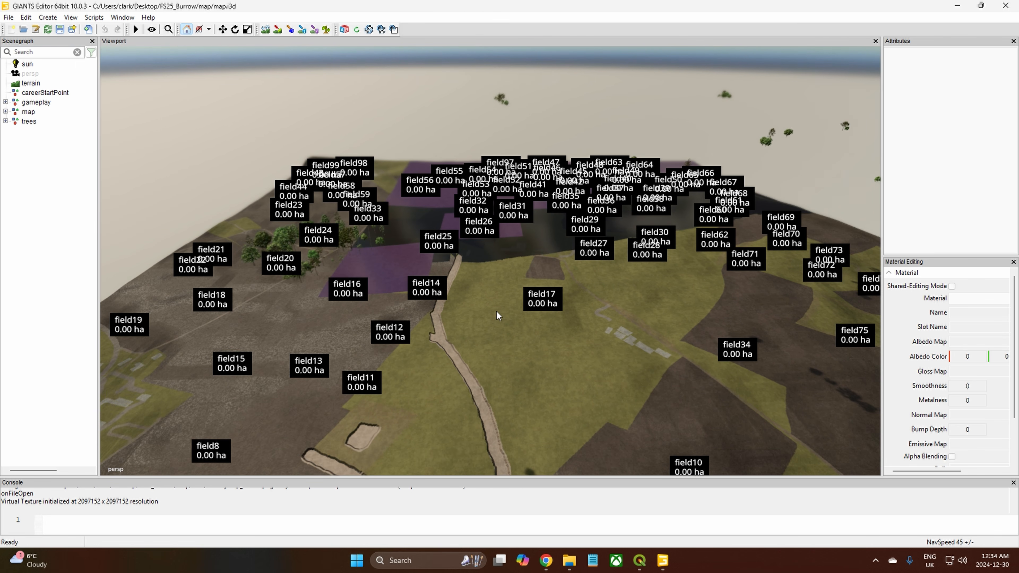
left_click_drag(497, 312, 471, 378, "alt")
right_click_drag(509, 325, 637, 245, "alt")
right_click_drag(405, 250, 536, 212, "alt")
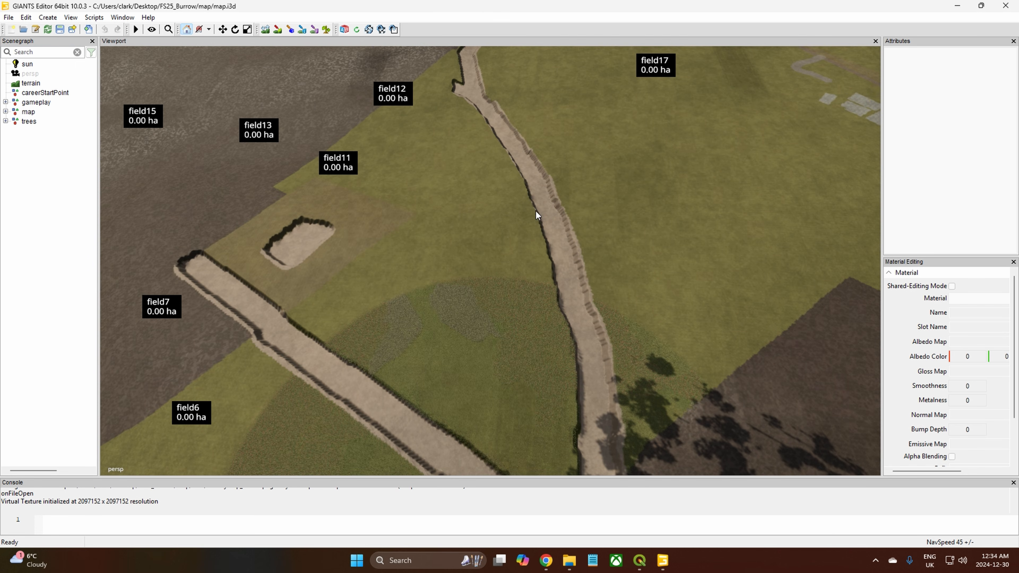
left_click_drag(477, 265, 466, 162, "alt")
right_click_drag(441, 341, 582, 310, "alt")
middle_click_drag(168, 303, 465, 269, "alt")
middle_click_drag(580, 263, 674, 251, "alt")
right_click_drag(341, 353, 573, 292, "alt")
middle_click_drag(562, 405, 584, 296, "alt")
left_click_drag(508, 379, 486, 447, "alt")
middle_click_drag(548, 160, 520, 252, "alt")
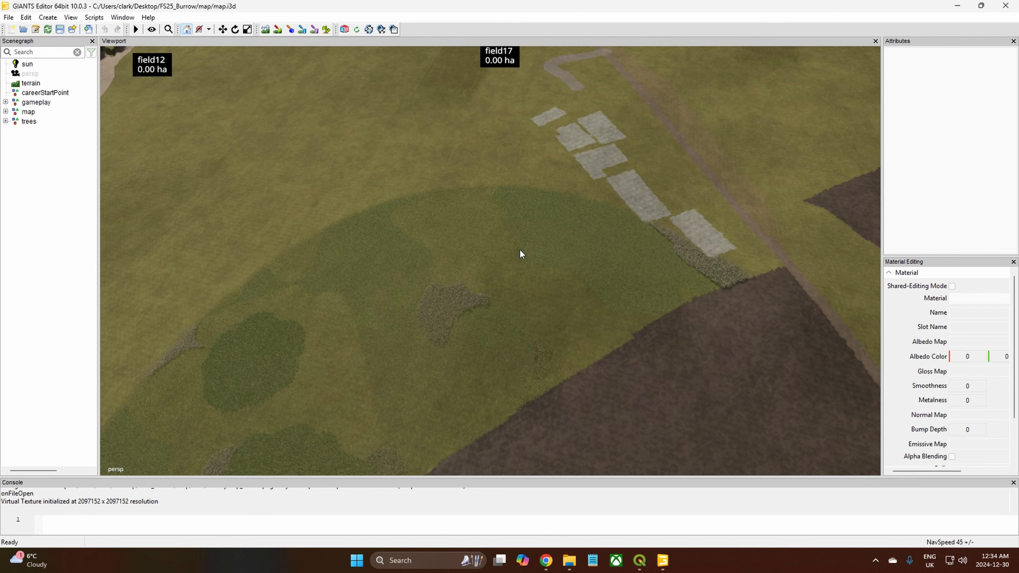
- Inspect the paved building plots, surrounding foliage and dirt track near field17
right_click_drag(477, 264, 562, 268, "alt")
left_click_drag(621, 321, 629, 252, "alt")
left_click_drag(632, 297, 464, 307, "alt")
right_click_drag(464, 303, 504, 241, "alt")
left_click_drag(466, 253, 431, 265, "alt")
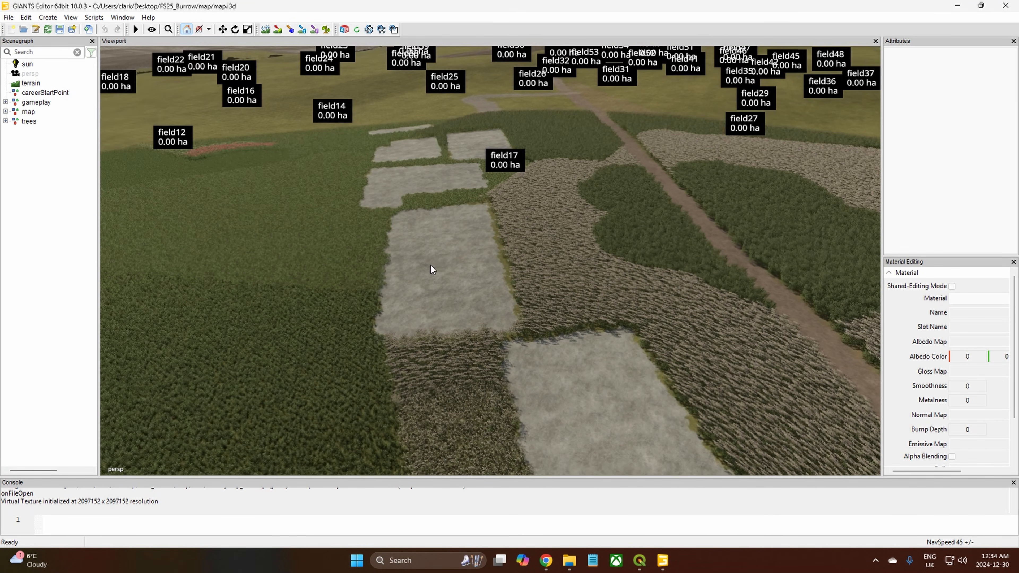
middle_click_drag(632, 207, 594, 372, "alt")
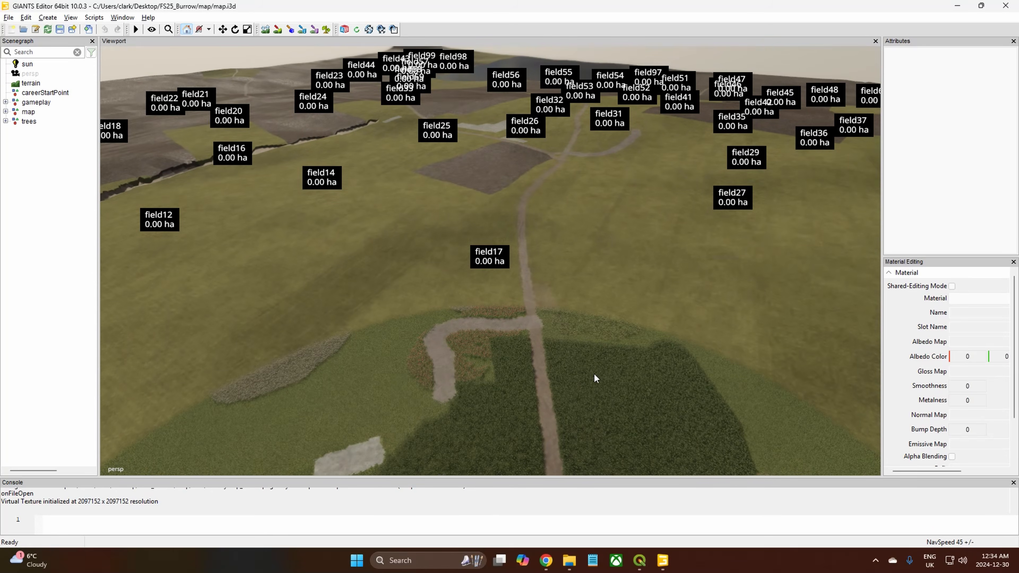
middle_click_drag(613, 232, 597, 445, "alt")
middle_click_drag(557, 241, 518, 367, "alt")
right_click_drag(577, 329, 734, 281, "alt")
- Survey the fields and farm tracks from field29 and field38 across to field75
middle_click_drag(589, 254, 120, 341, "alt")
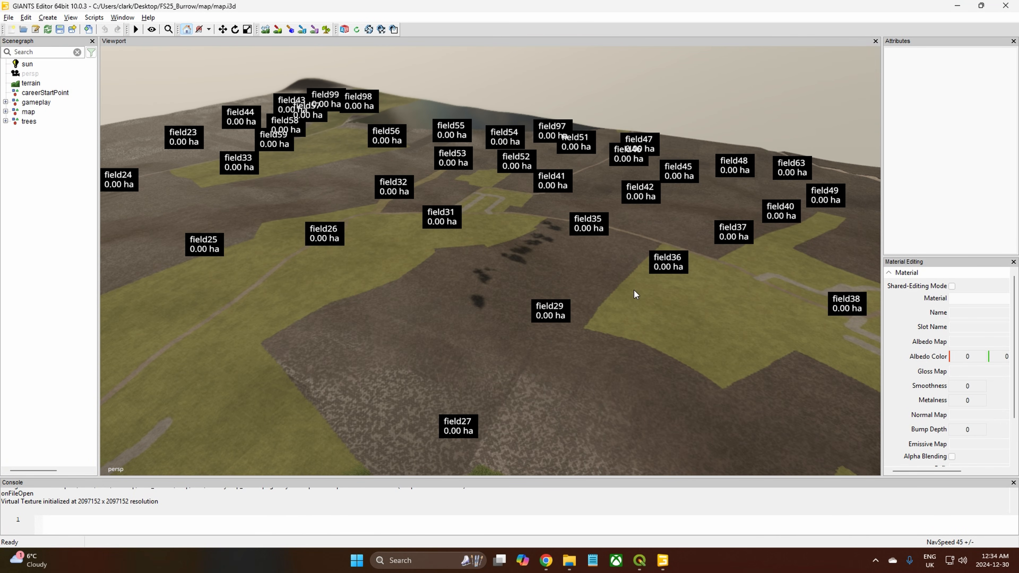
middle_click_drag(638, 290, 158, 317, "alt")
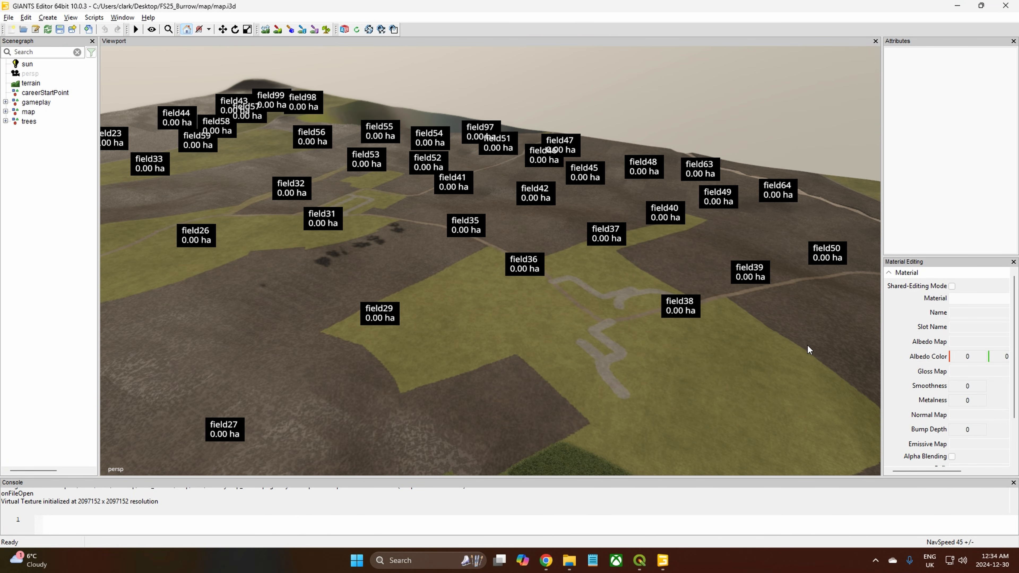
middle_click_drag(807, 344, 241, 361, "alt")
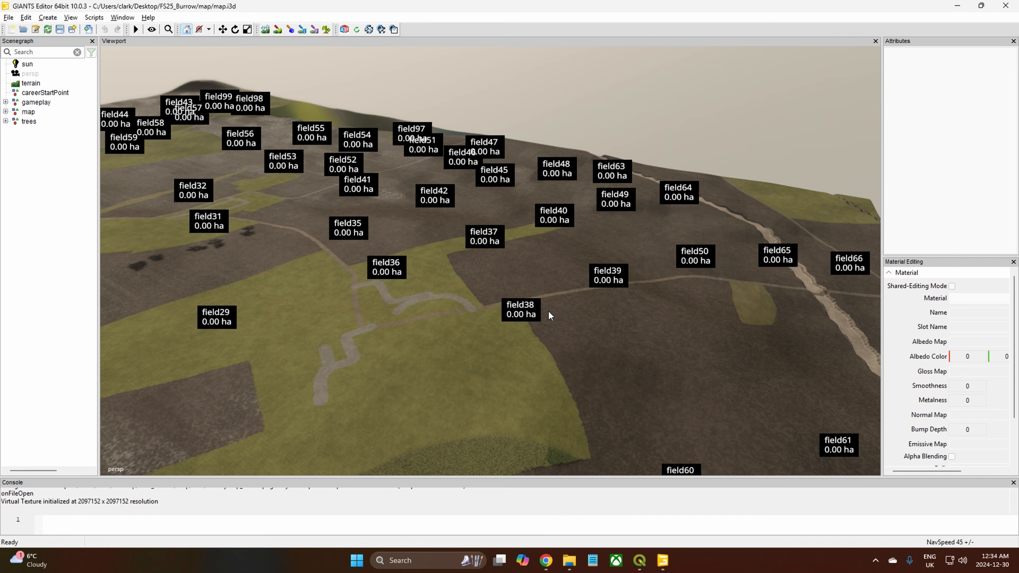
left_click_drag(548, 310, 184, 304, "alt")
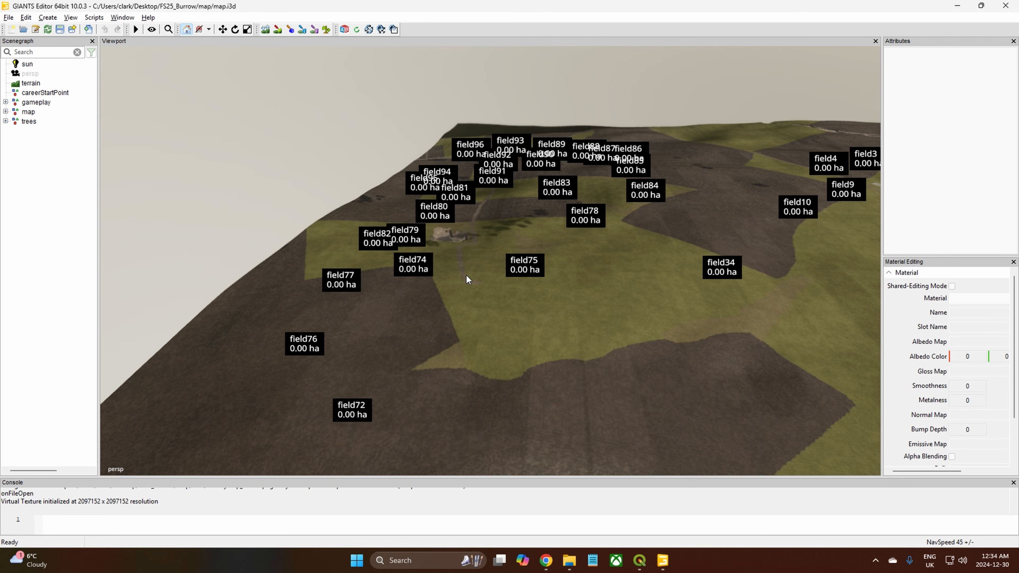
middle_click_drag(467, 276, 478, 363, "alt")
right_click_drag(350, 345, 407, 326, "alt")
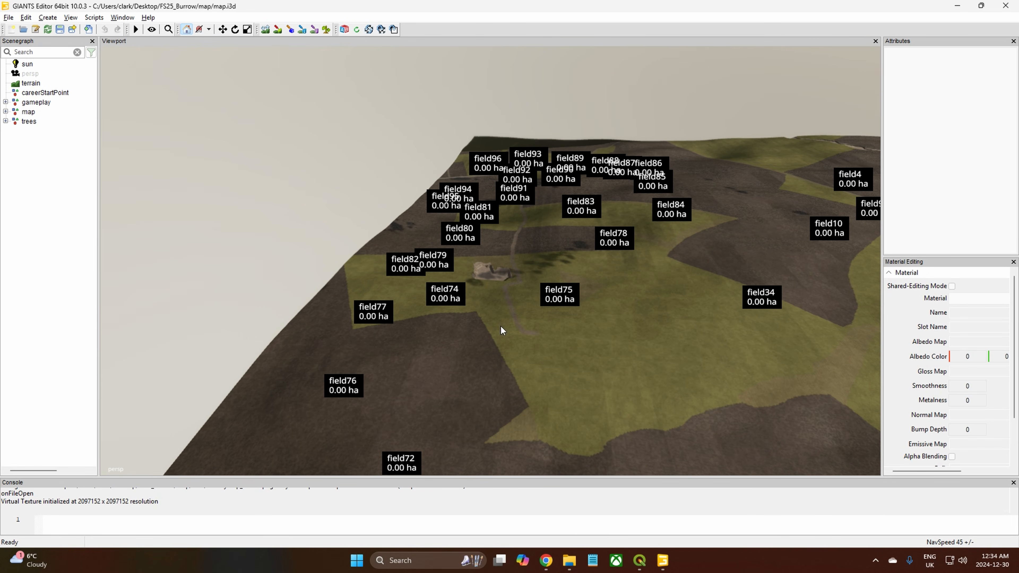
middle_click_drag(631, 316, 642, 355, "alt")
middle_click_drag(656, 245, 667, 271, "alt")
- Survey the terrain from field28 and field34 back towards the farmyard plots and channels beyond field17
left_click_drag(503, 296, 672, 300, "alt")
left_click_drag(420, 281, 487, 276, "alt")
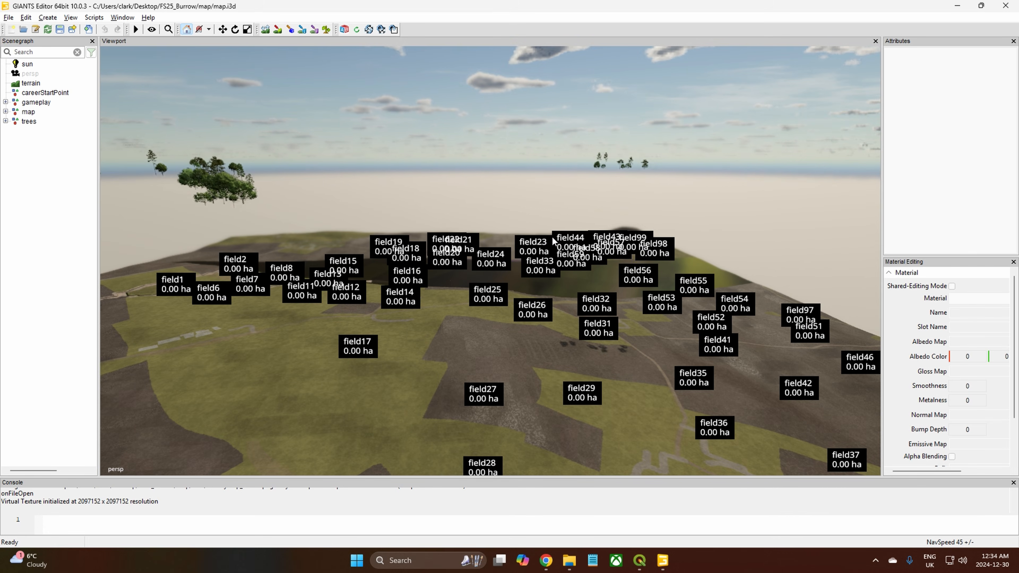
left_click_drag(446, 229, 395, 339, "alt")
left_click_drag(394, 268, 338, 250, "alt")
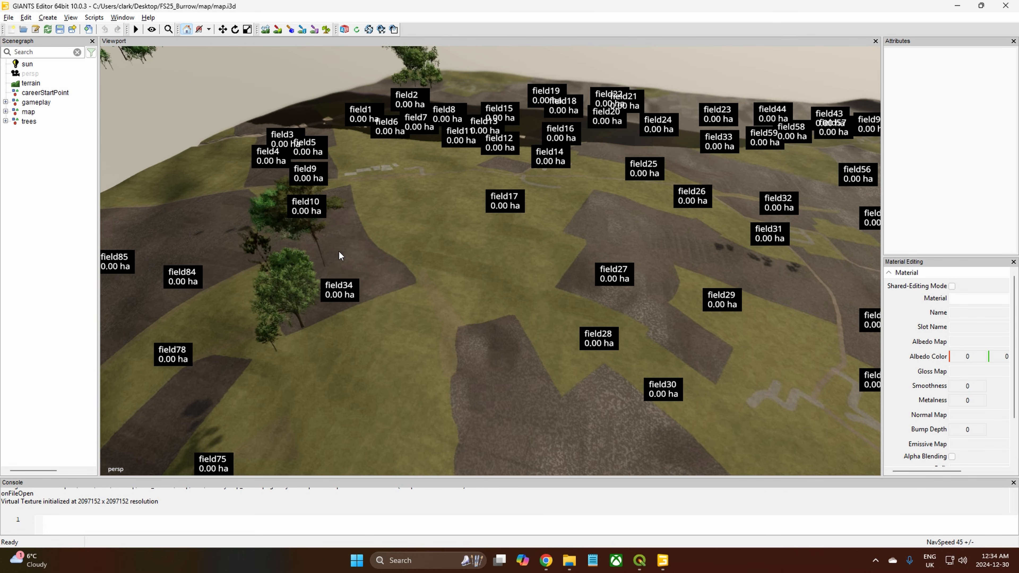
right_click_drag(338, 250, 573, 156, "alt")
middle_click_drag(714, 289, 894, 391, "alt")
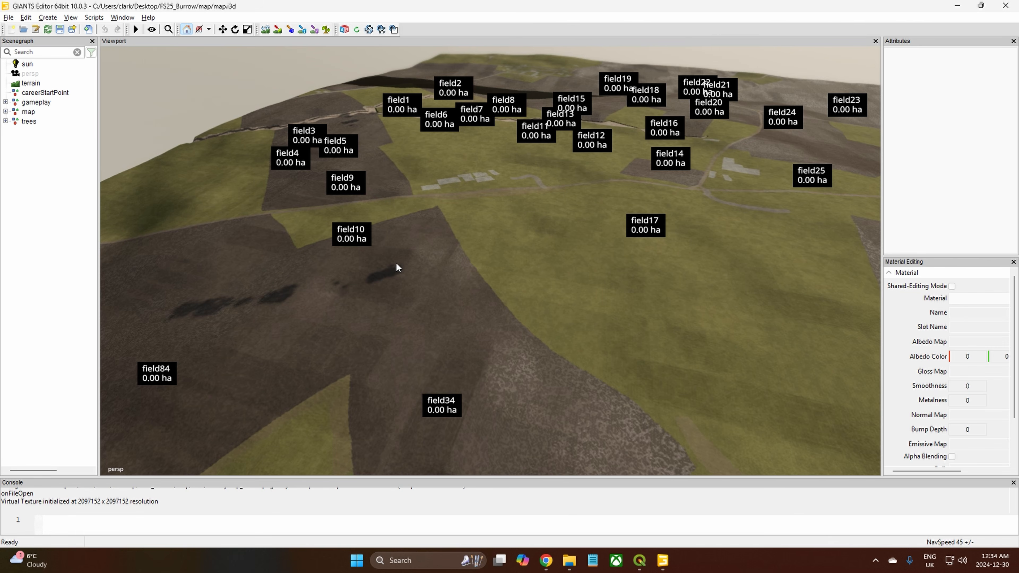
middle_click_drag(395, 262, 575, 310, "alt")
left_click_drag(754, 281, 406, 268, "alt")
middle_click_drag(414, 269, 554, 314, "alt")
left_click_drag(554, 314, 244, 266, "alt")
right_click_drag(256, 268, 640, 308, "alt")
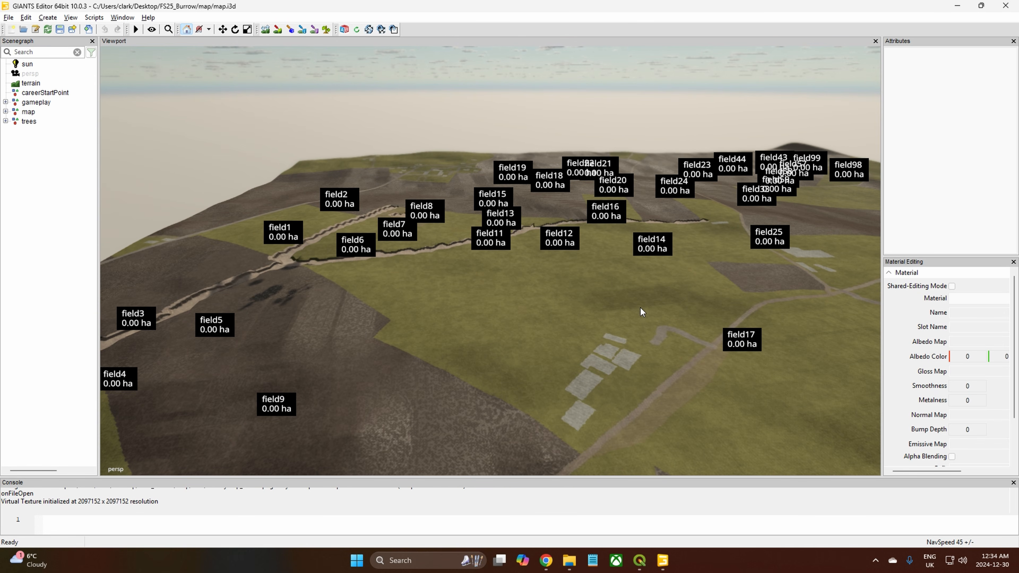
- Survey the terrain around field3, field4, field5 and field9, and across the road to field10
middle_click_drag(391, 241, 862, 445, "alt")
middle_click_drag(597, 373, 573, 132, "alt")
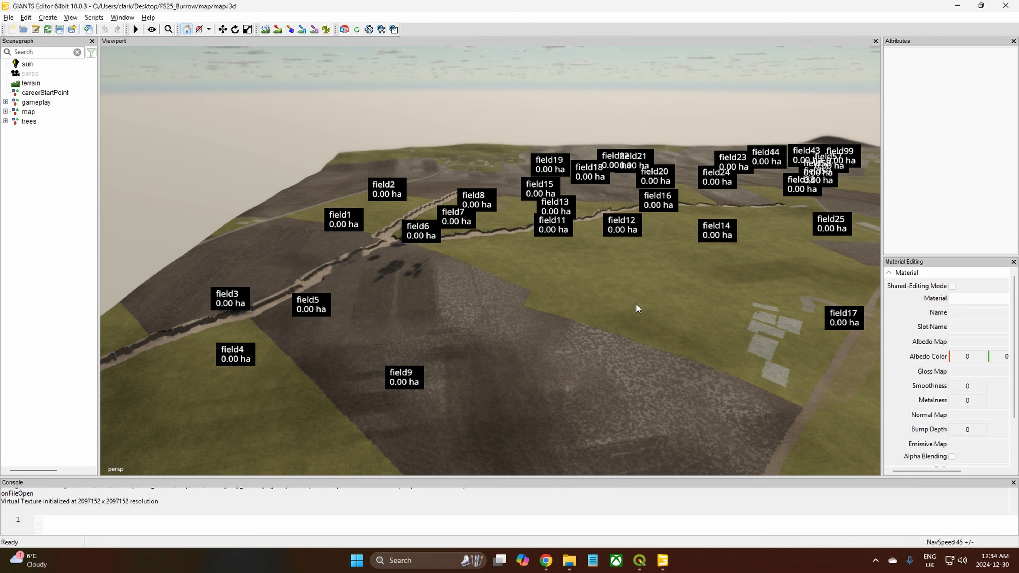
middle_click_drag(636, 304, 556, 165, "alt")
middle_click_drag(613, 335, 555, 145, "alt")
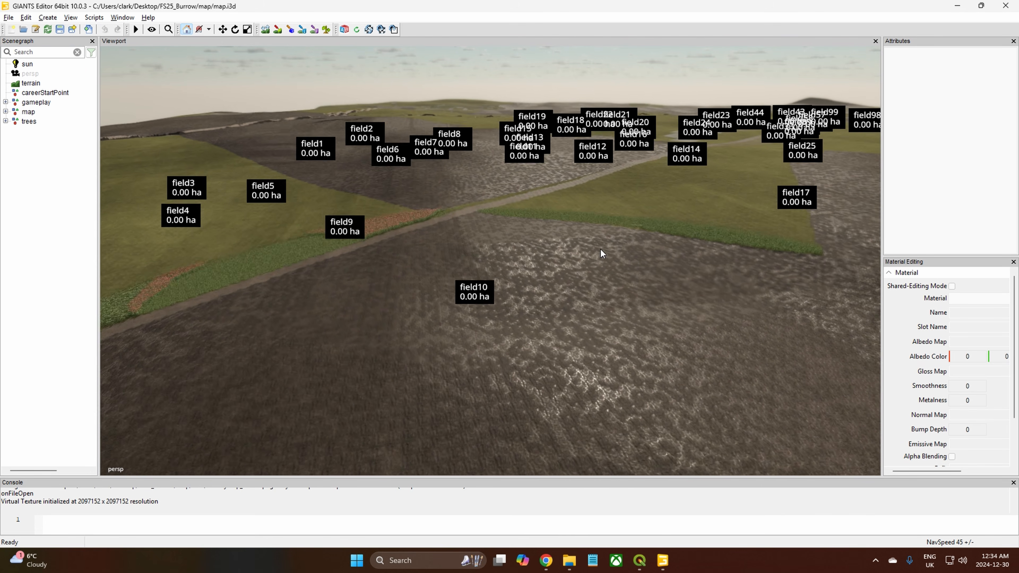
left_click_drag(600, 249, 552, 293, "alt")
left_click_drag(623, 238, 570, 248, "alt")
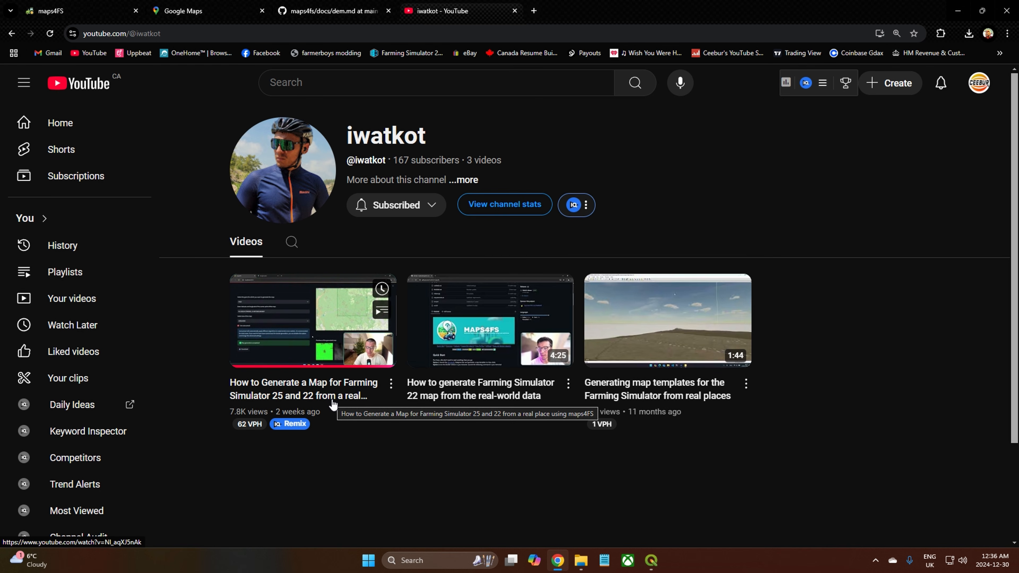
- Switch to Chrome, review the dem.md page and docs file list in the maps4fs GitHub repository, and return to the developer's YouTube channel
left_click(339, 11)
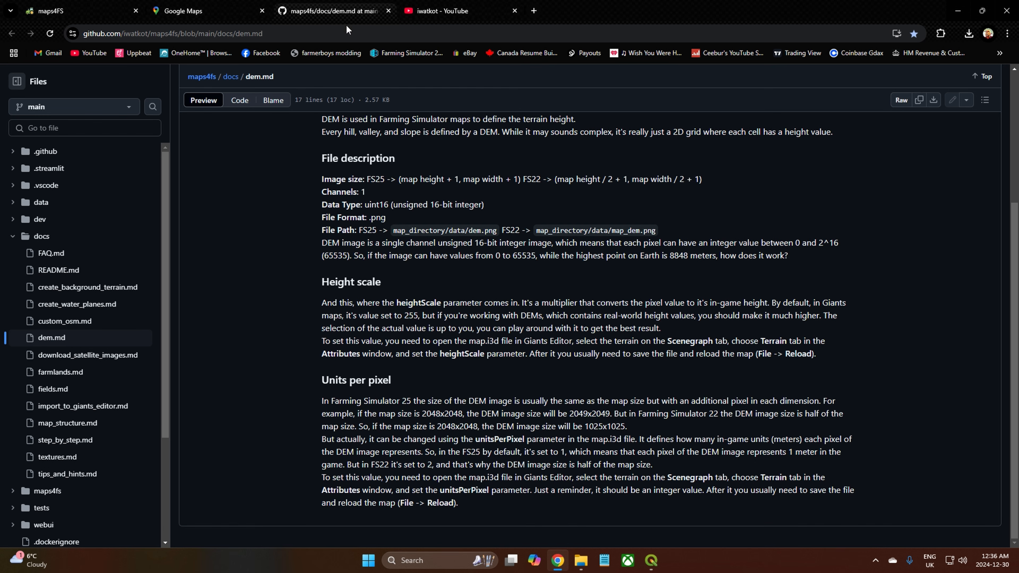
scroll(326, 333, "up", 5)
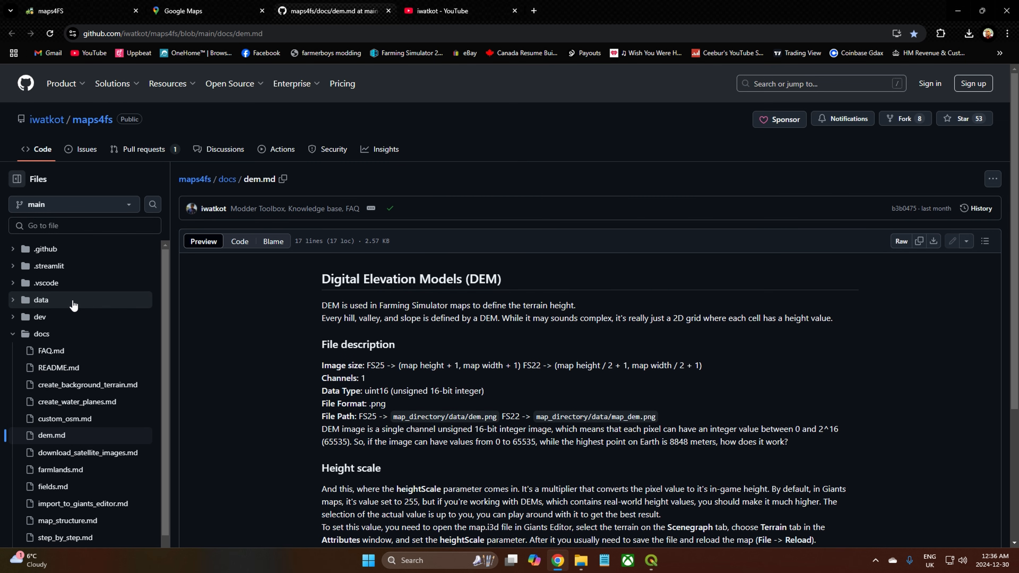
scroll(312, 306, "down", 4)
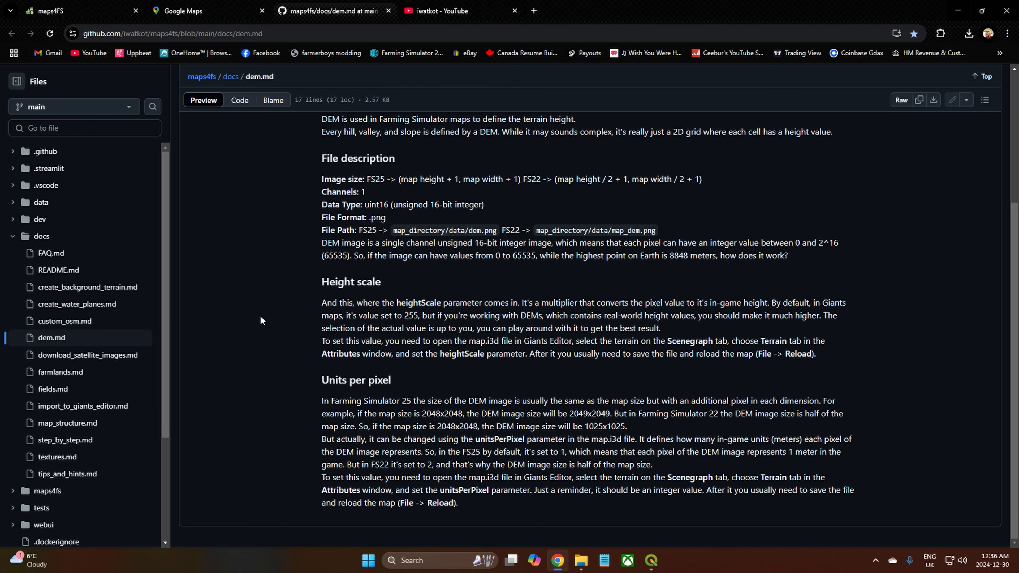
scroll(91, 296, "down", 3)
scroll(96, 333, "up", 3)
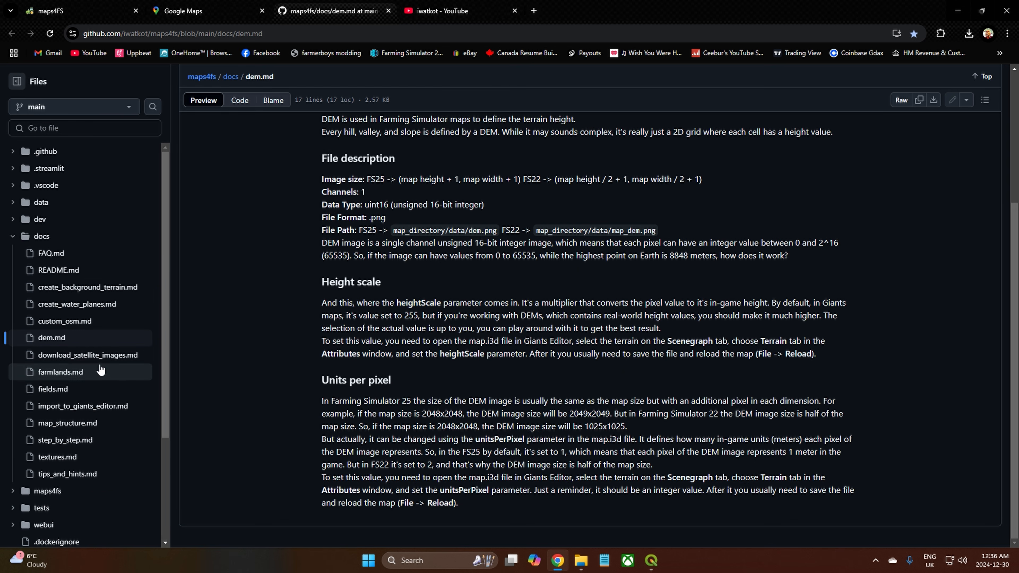
scroll(283, 360, "up", 4)
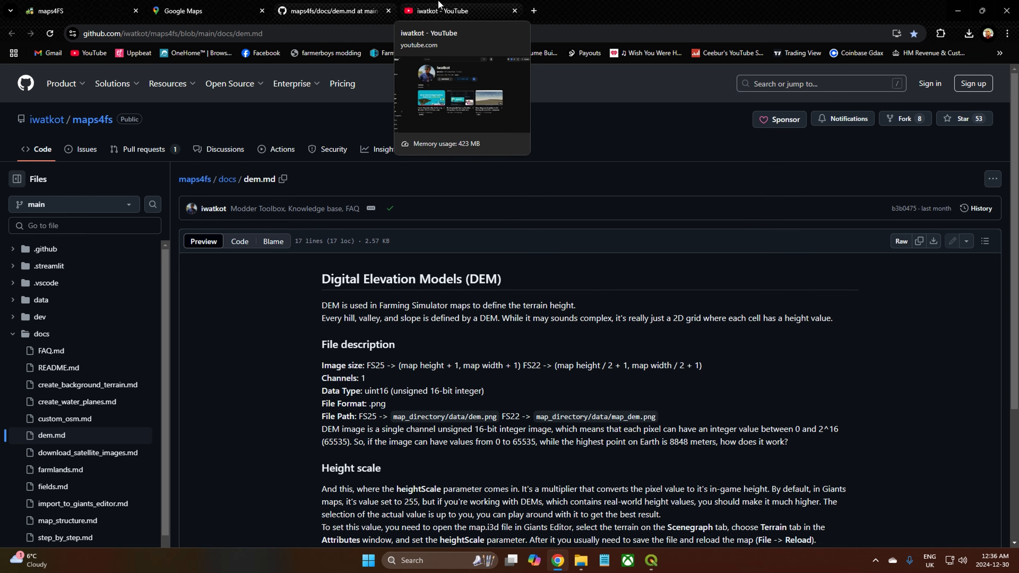
left_click(452, 14)
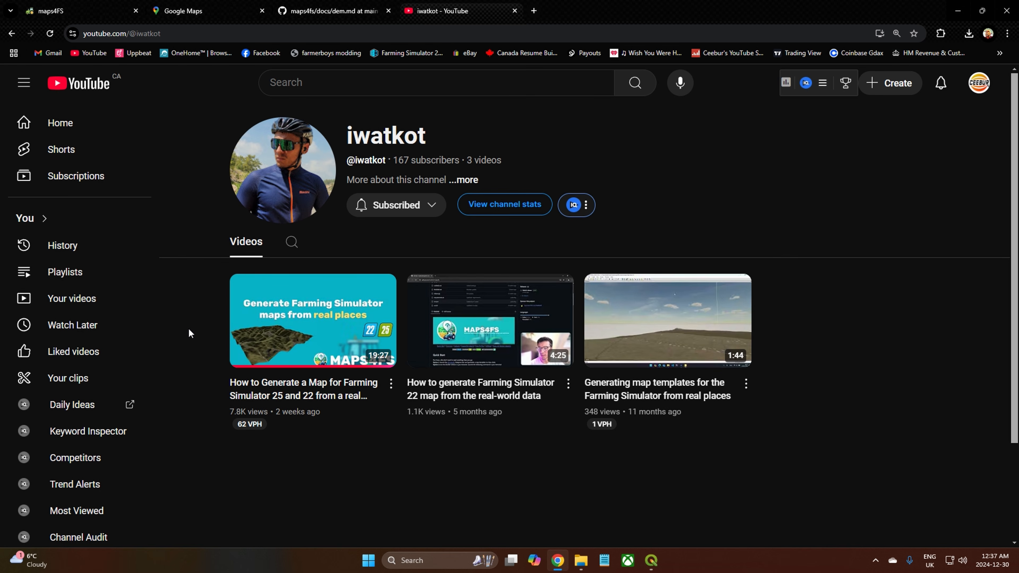
- Review the maps4FS Map Generator page, including the game, centre coordinates, map size, rotation and preset options and the Burrow map preview
left_click(47, 11)
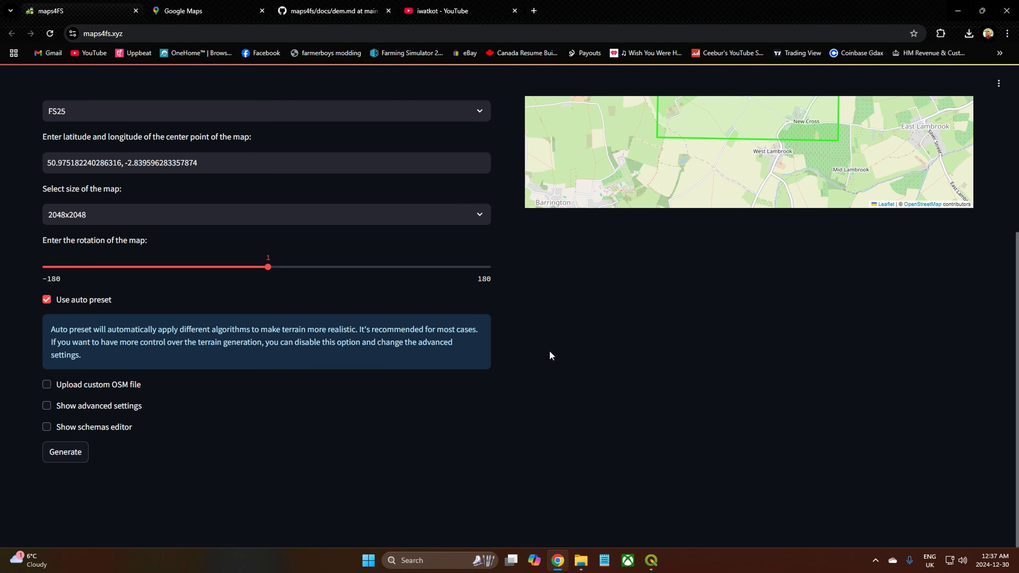
scroll(548, 354, "up", 4)
scroll(534, 277, "up", 2)
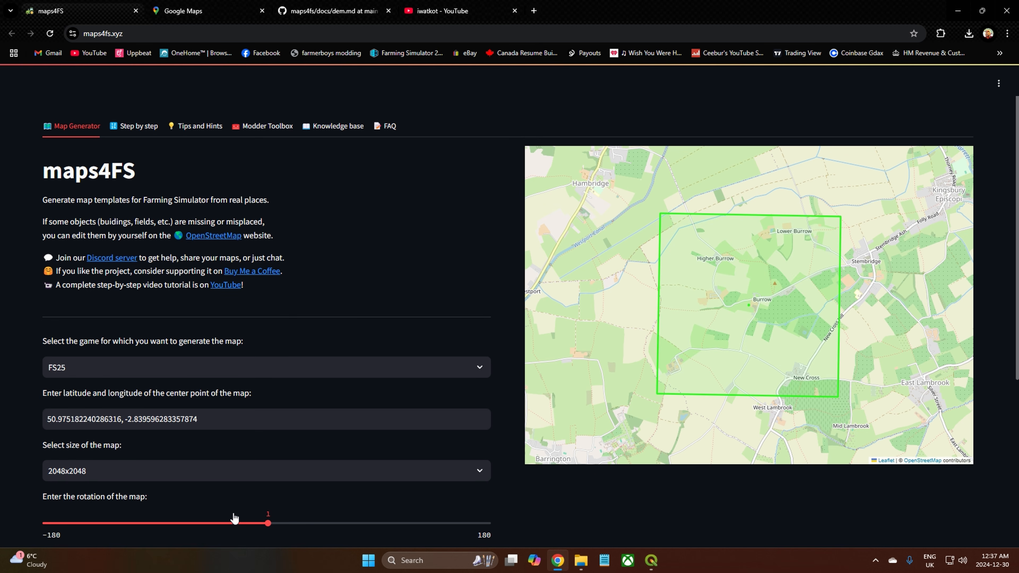
scroll(234, 517, "down", 3)
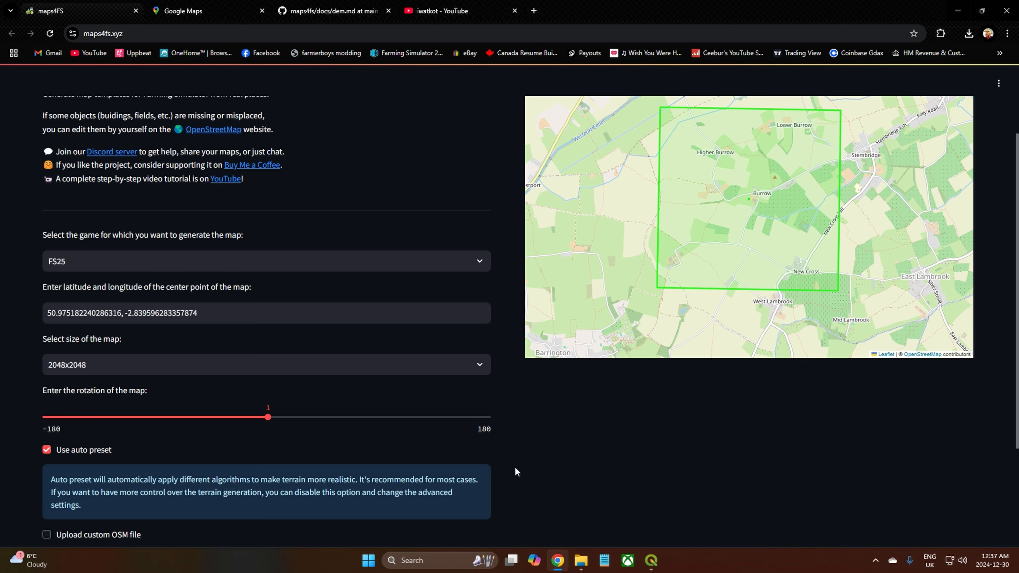
scroll(510, 464, "up", 2)
scroll(507, 457, "down", 1)
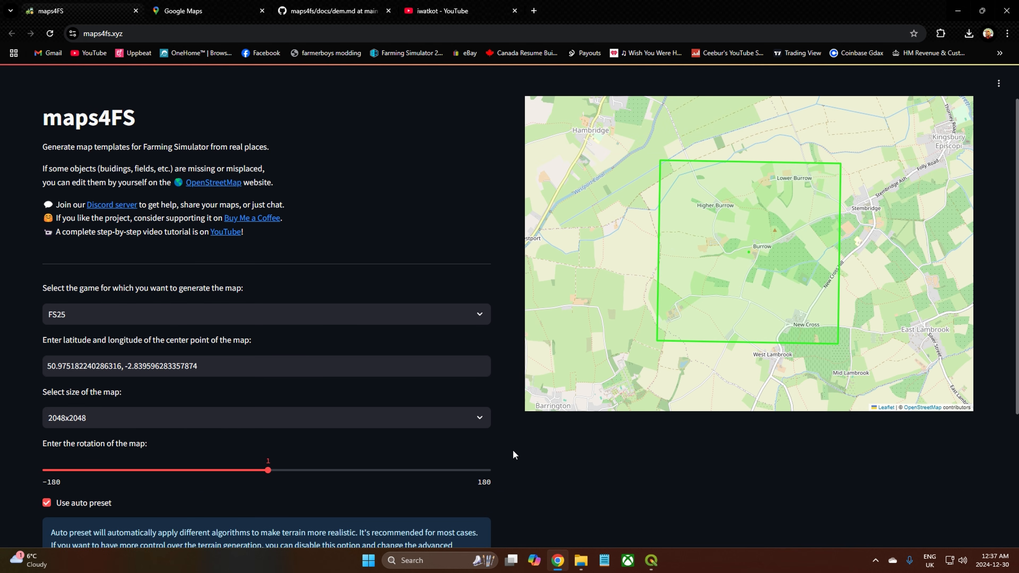
scroll(514, 448, "down", 4)
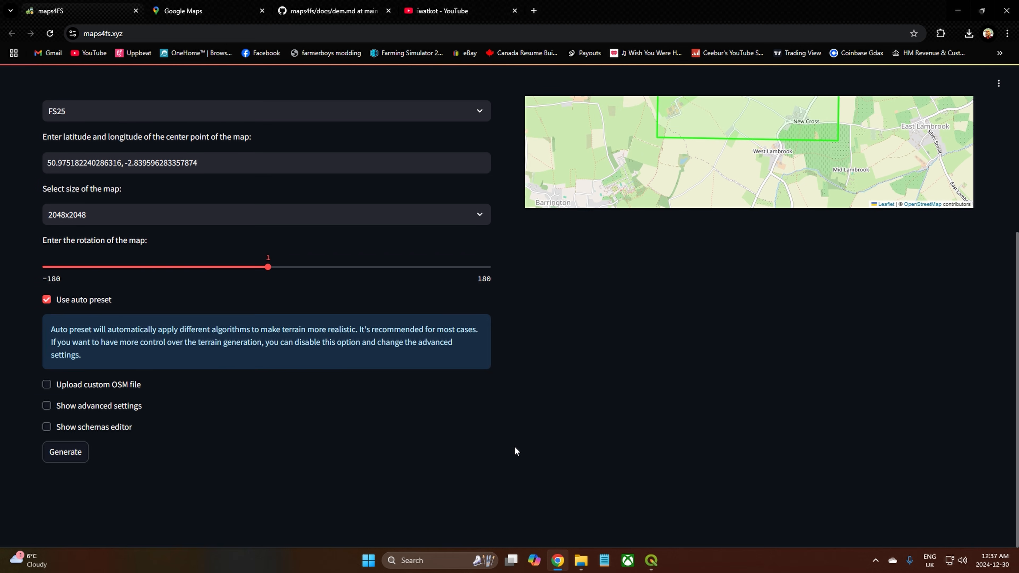
scroll(518, 465, "up", 5)
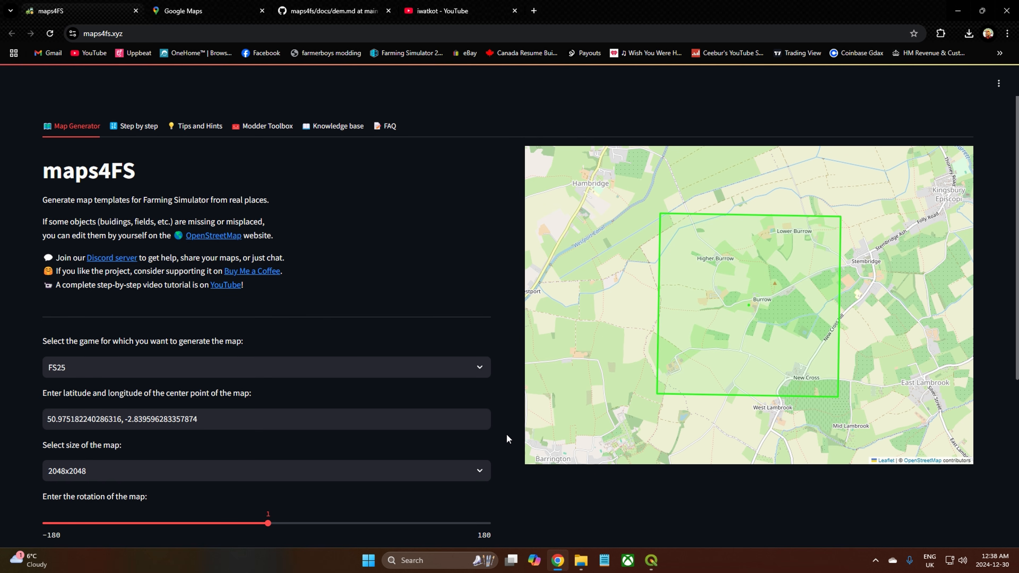
scroll(511, 447, "down", 2)
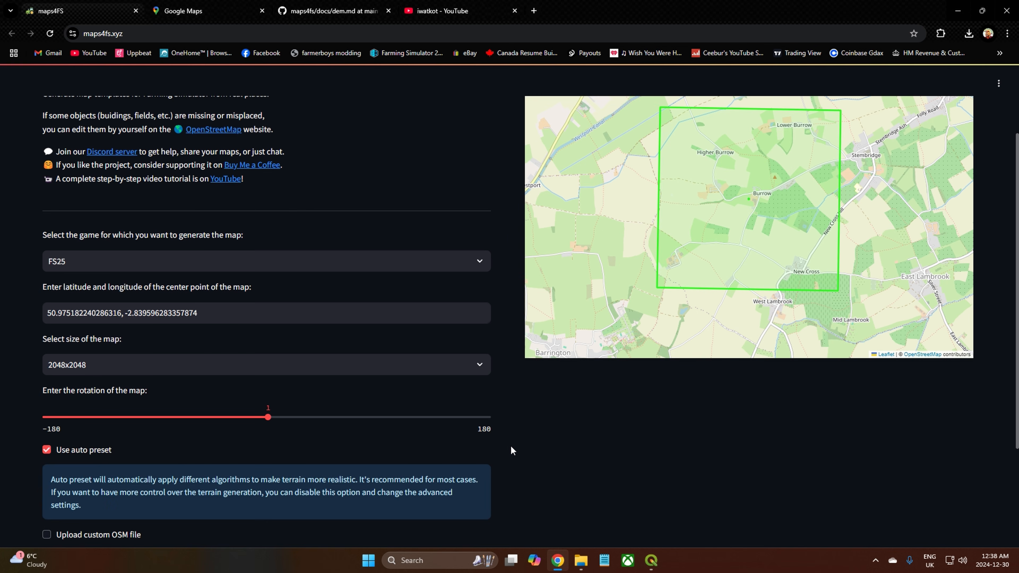
scroll(515, 493, "up", 2)
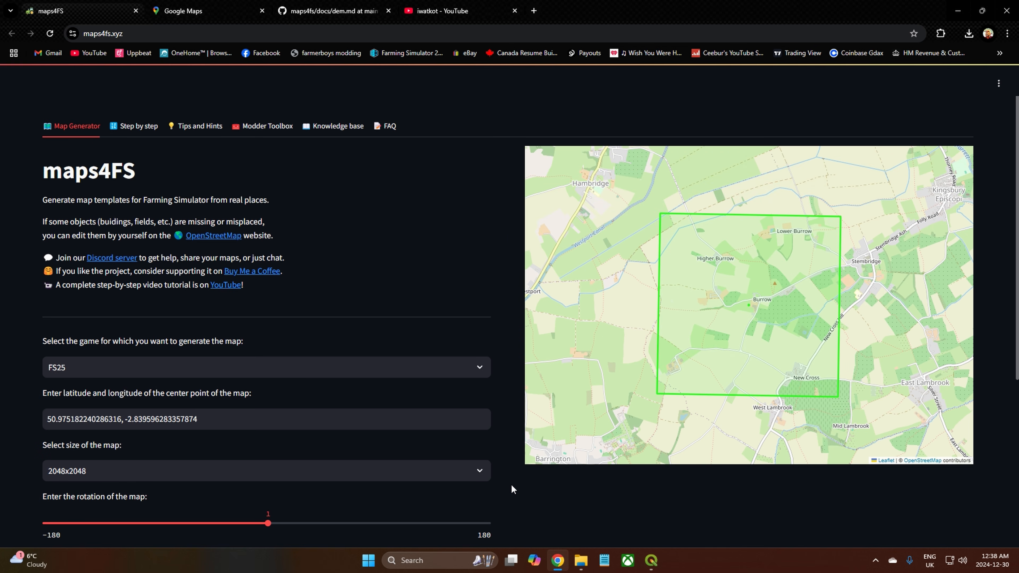